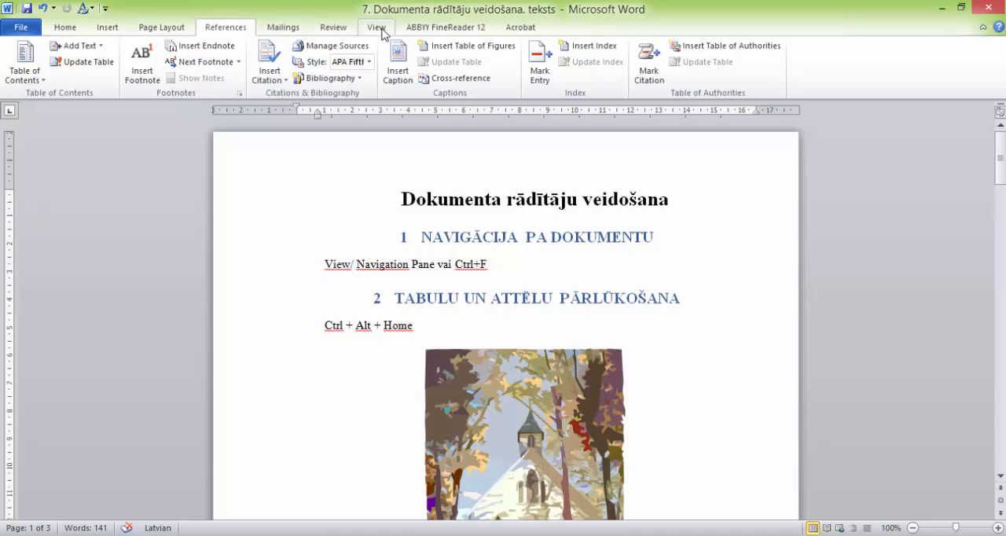
Step: Show the Navigation Pane and jump through the document's headings from section 2 to 5.3, then return to the beginning of the document
click(378, 29)
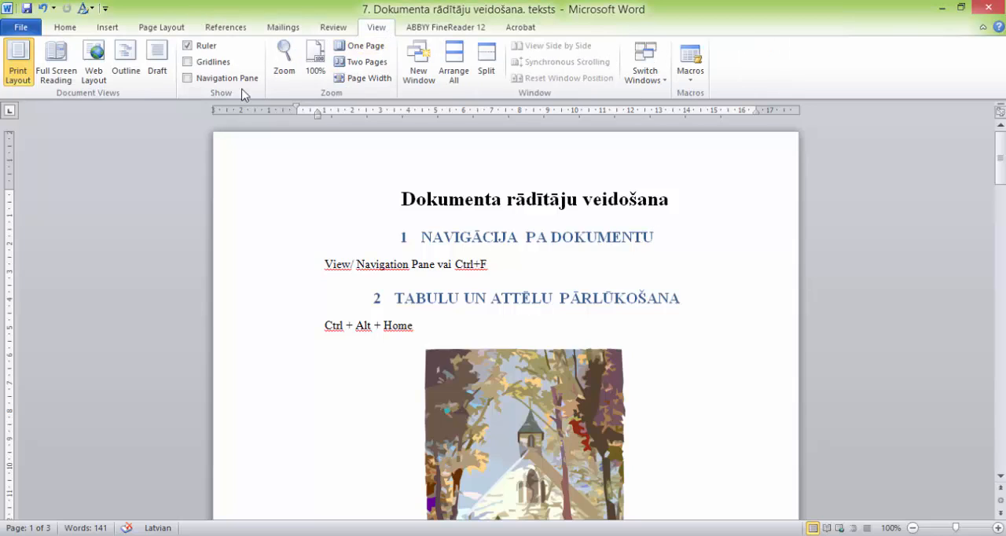
click(193, 81)
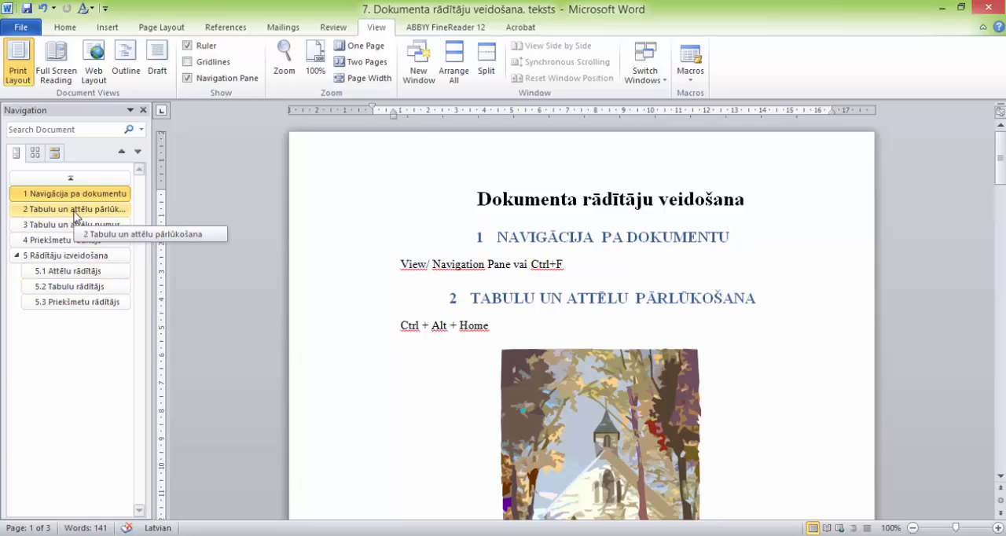
click(75, 212)
click(66, 225)
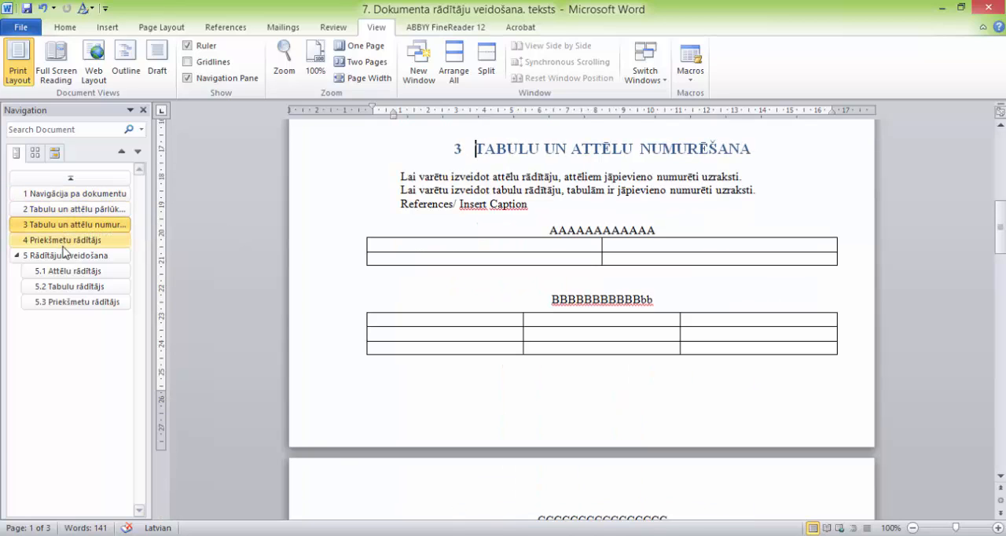
click(61, 240)
click(57, 255)
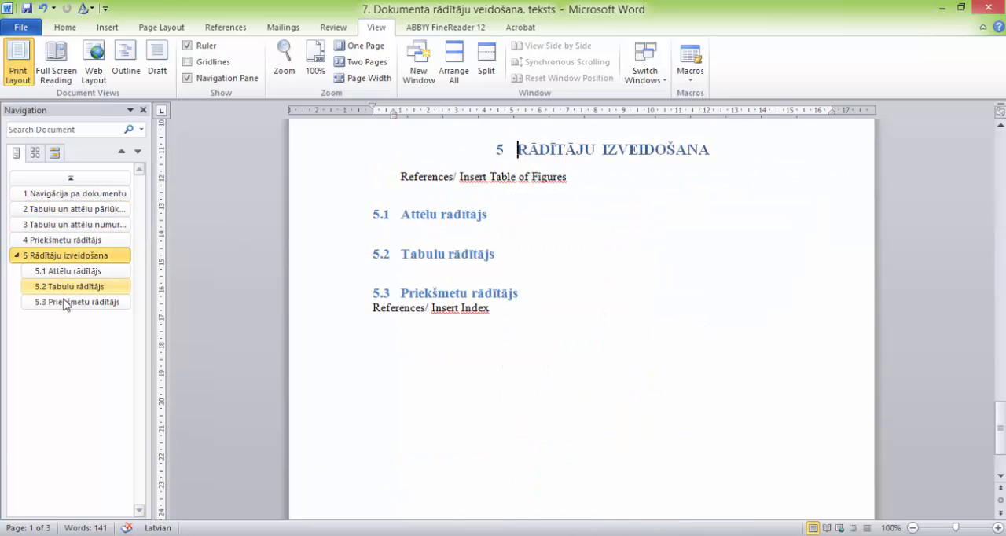
click(63, 301)
click(63, 288)
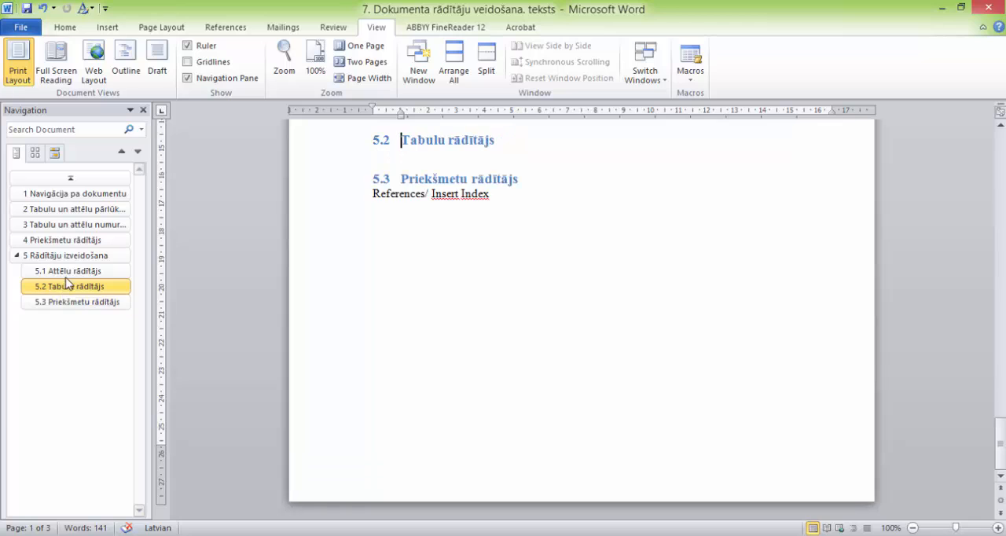
click(67, 273)
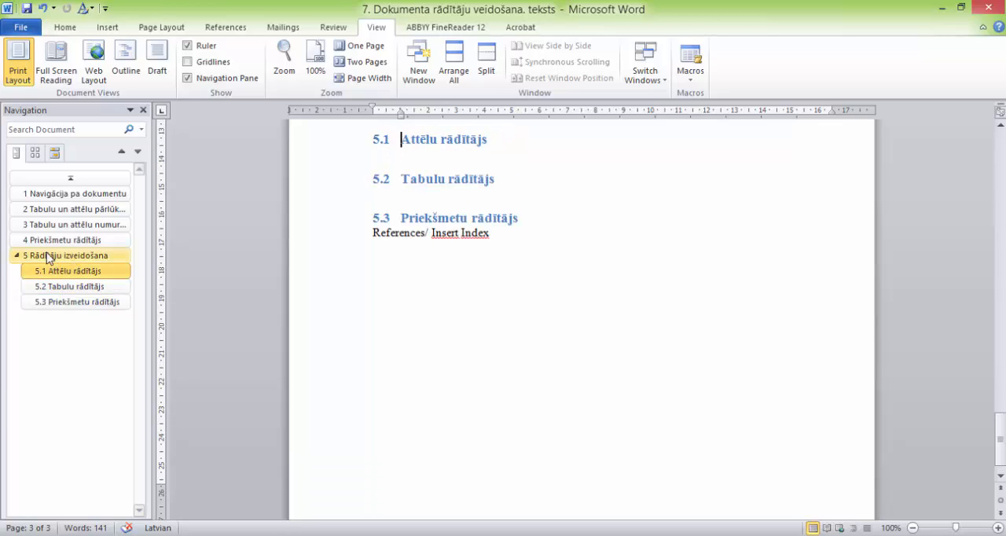
click(70, 181)
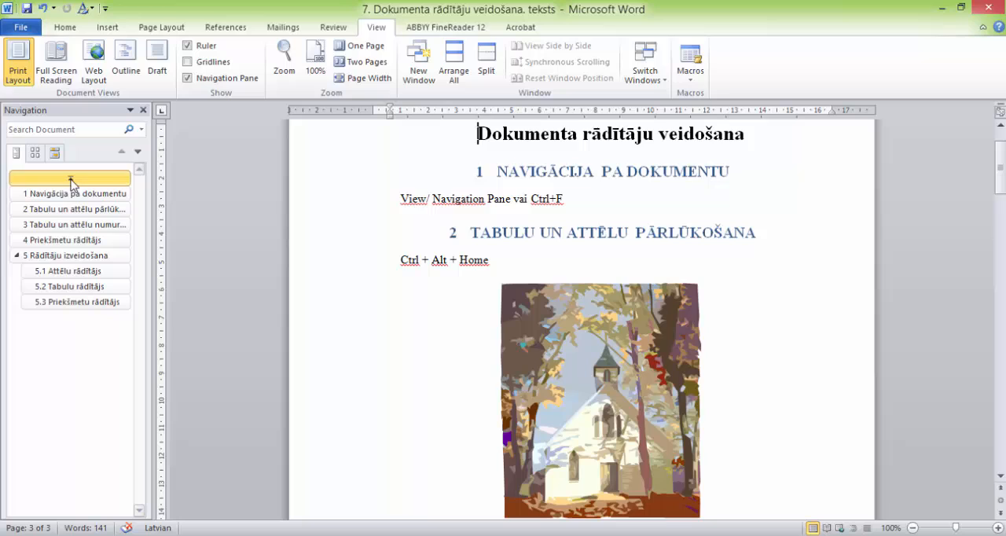
Step: View the page thumbnails and the search results view in the Navigation Pane, return to the headings view and close the pane
click(34, 154)
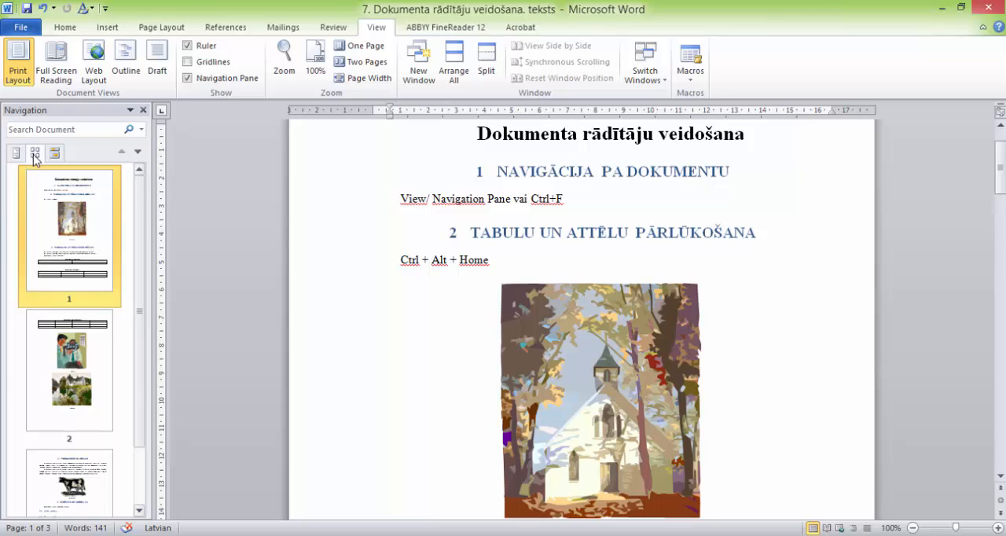
click(54, 154)
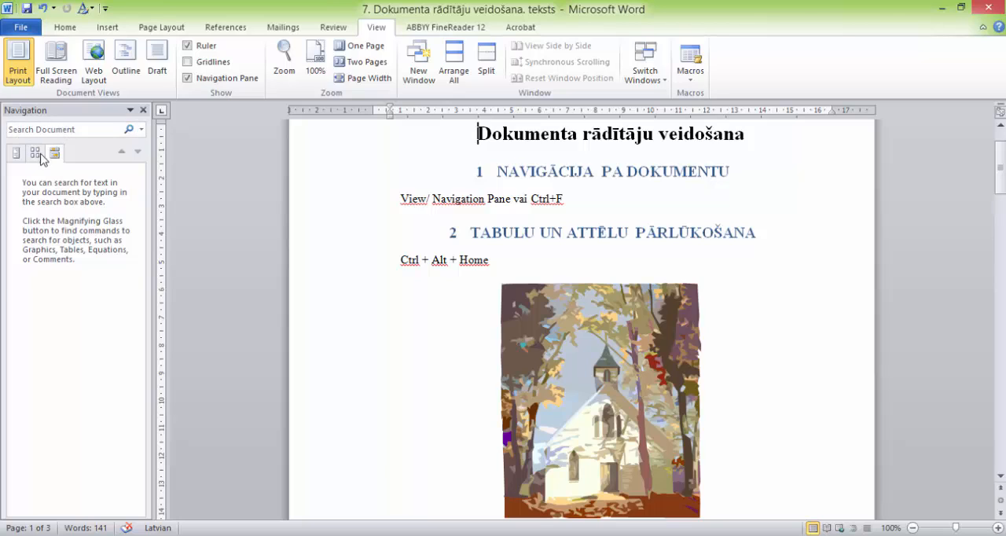
click(17, 154)
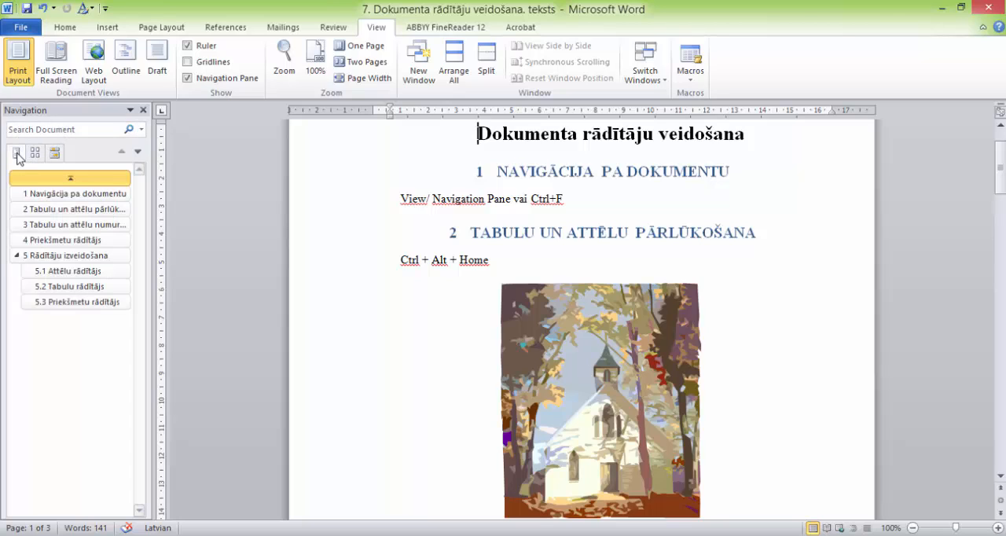
click(143, 110)
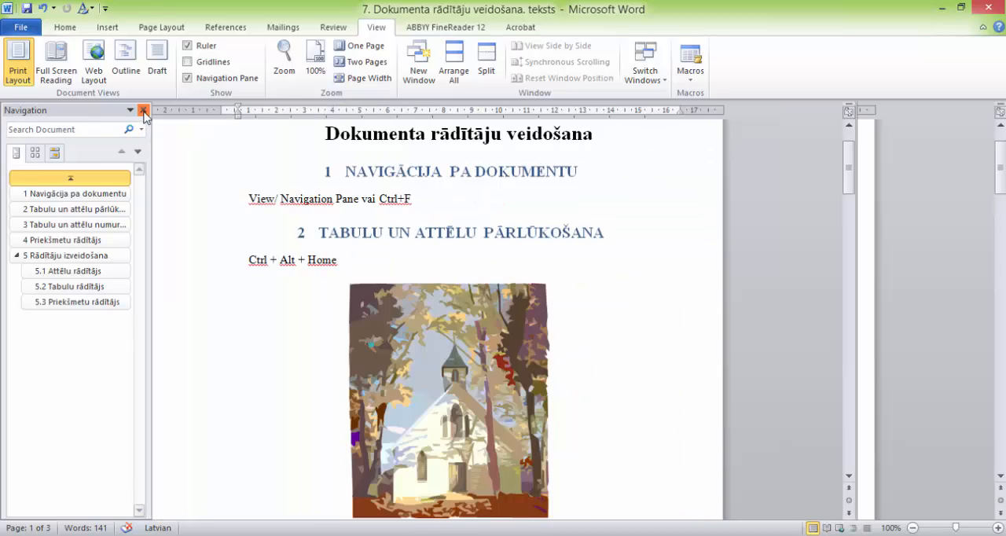
Step: Reopen the Navigation Pane with the Find command, show its heading list and close the pane again
click(68, 30)
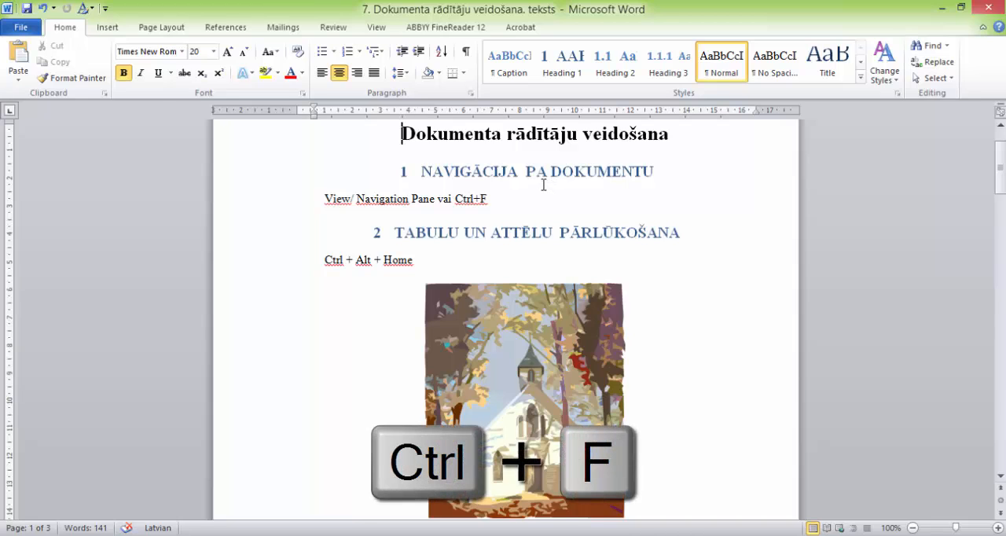
key(ctrl+f)
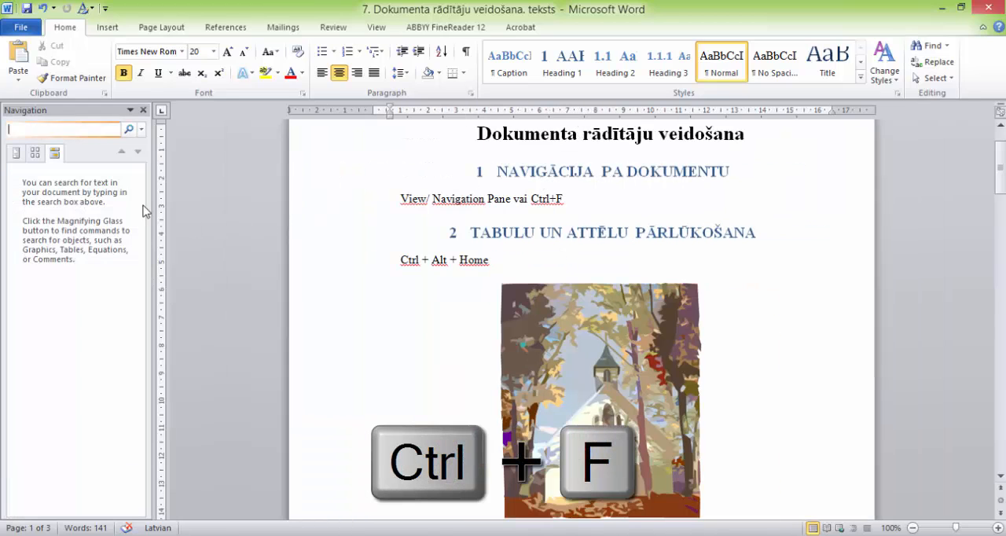
click(16, 154)
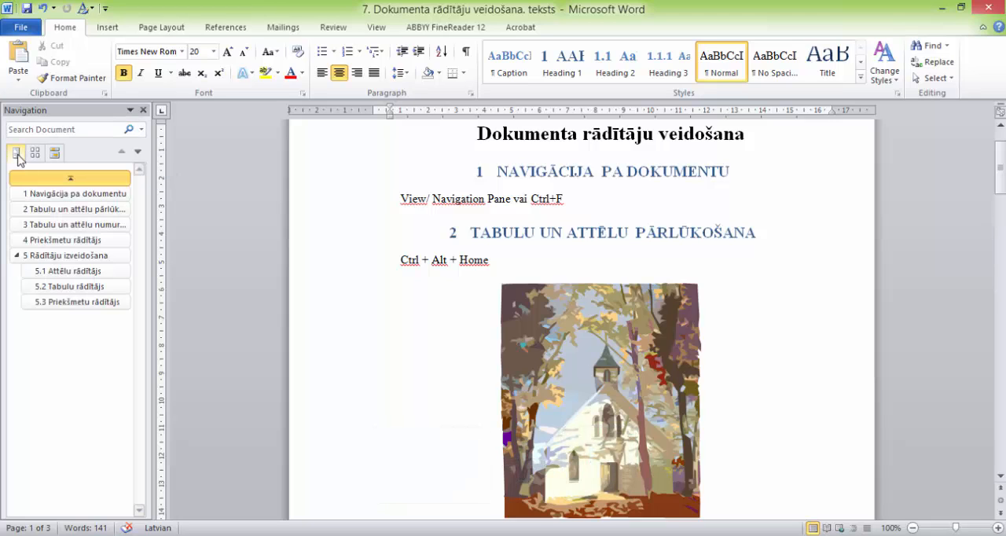
click(144, 113)
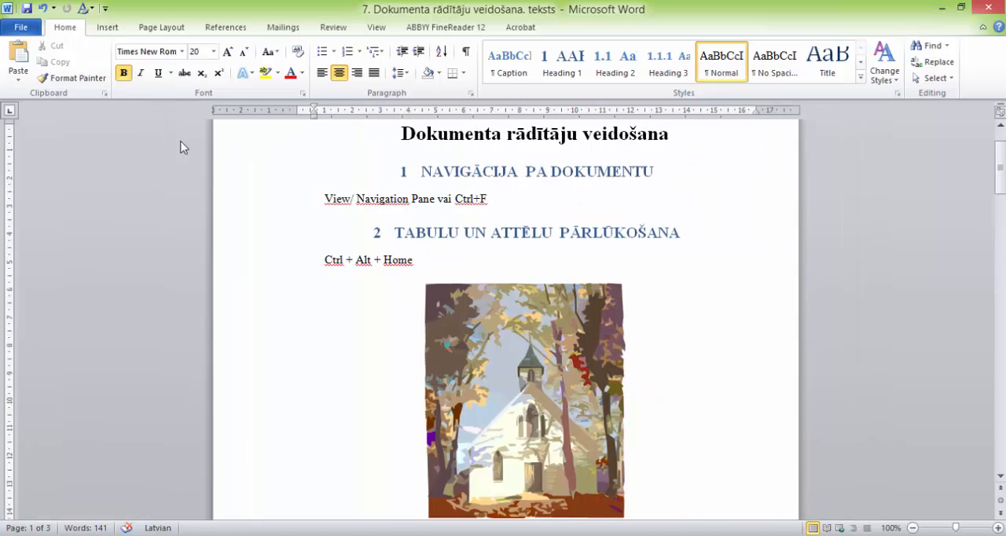
Step: Look through the church picture in section 2 and the tables that follow it across the page break
click(515, 234)
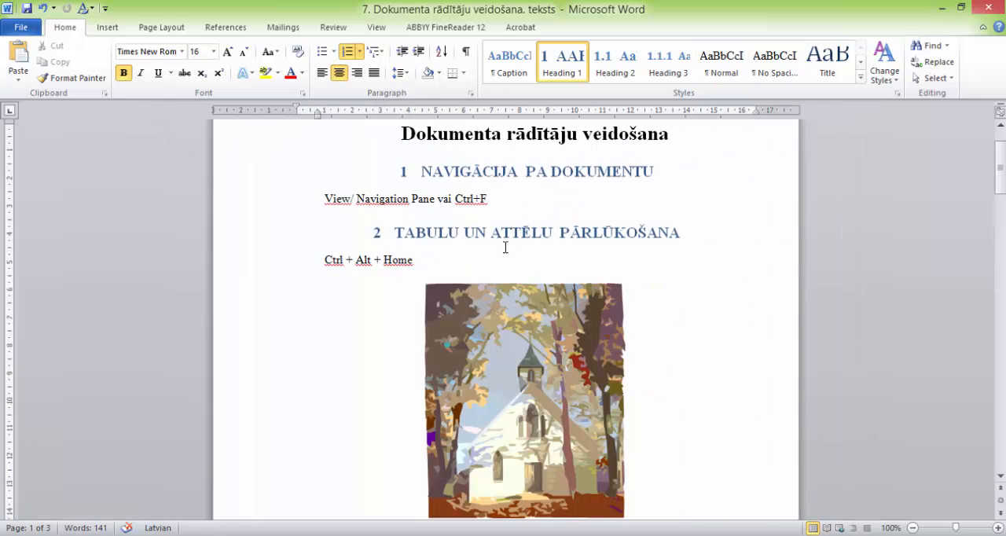
scroll(486, 247, down, 1)
scroll(485, 247, down, 1)
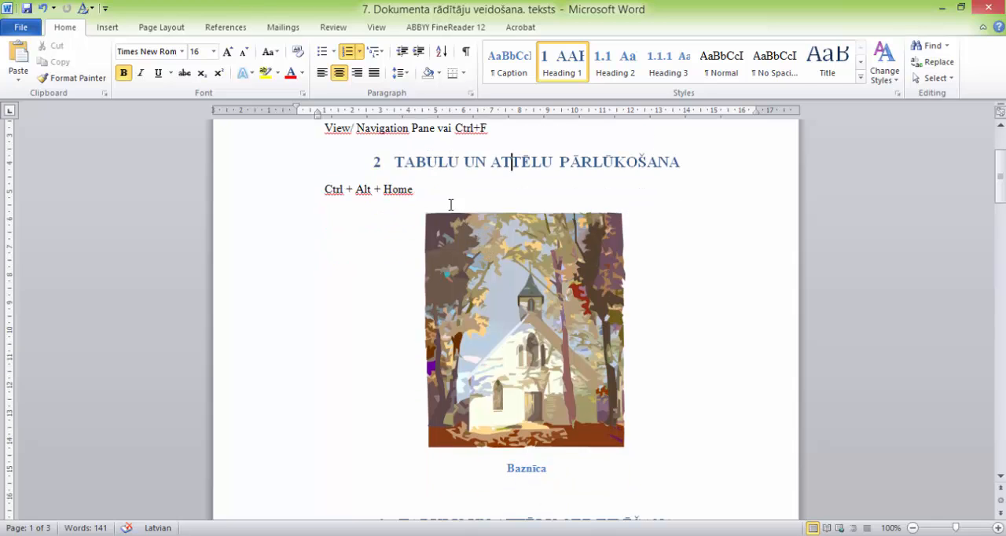
scroll(633, 206, down, 10)
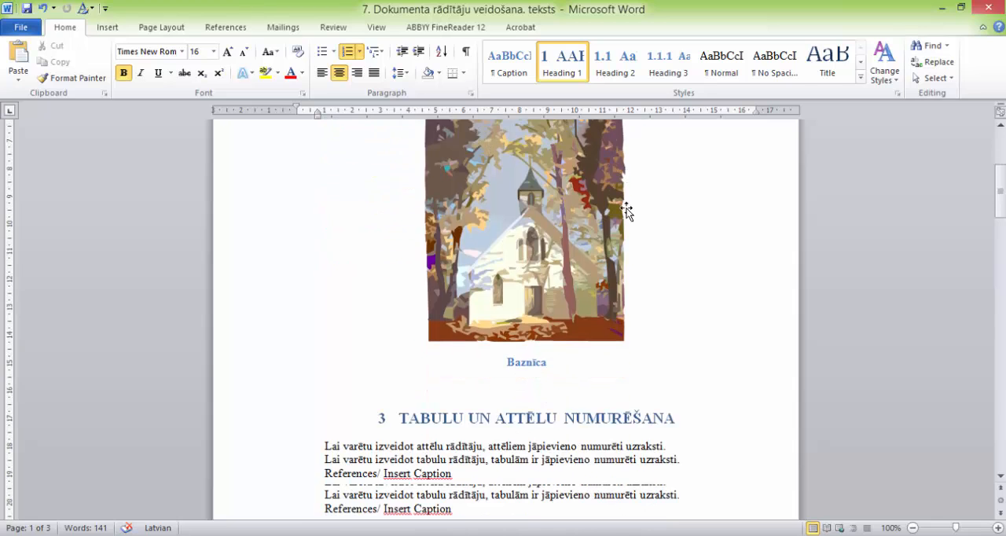
scroll(628, 208, down, 4)
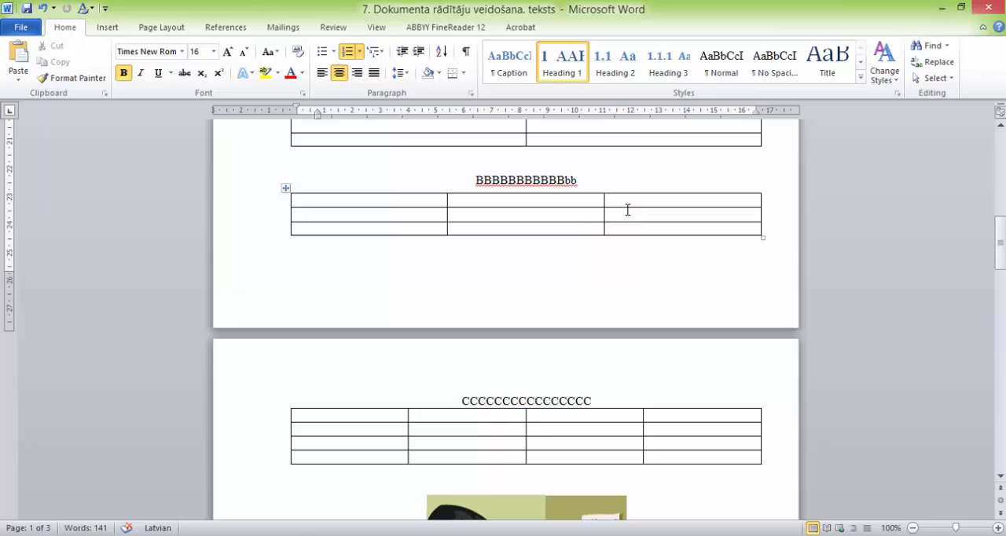
scroll(627, 209, up, 10)
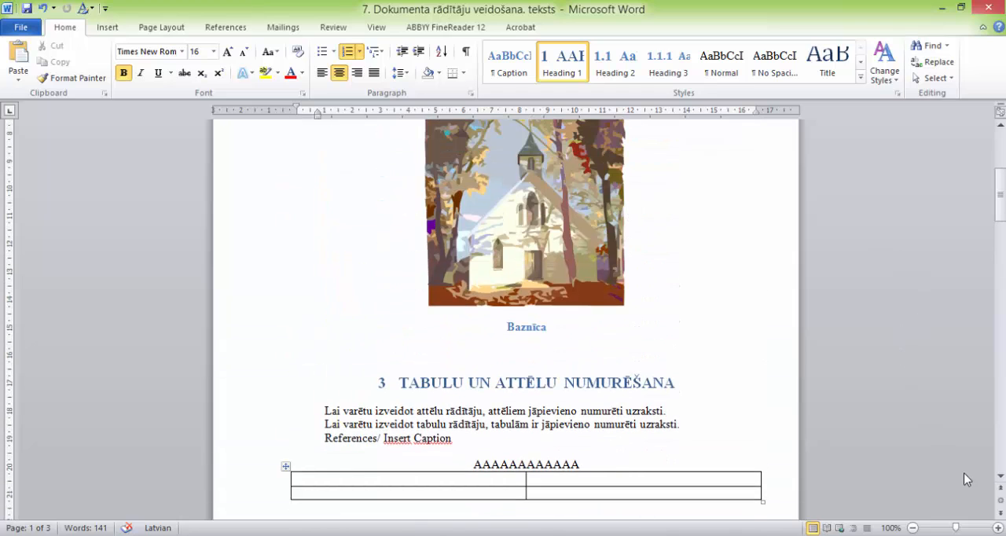
scroll(759, 409, up, 4)
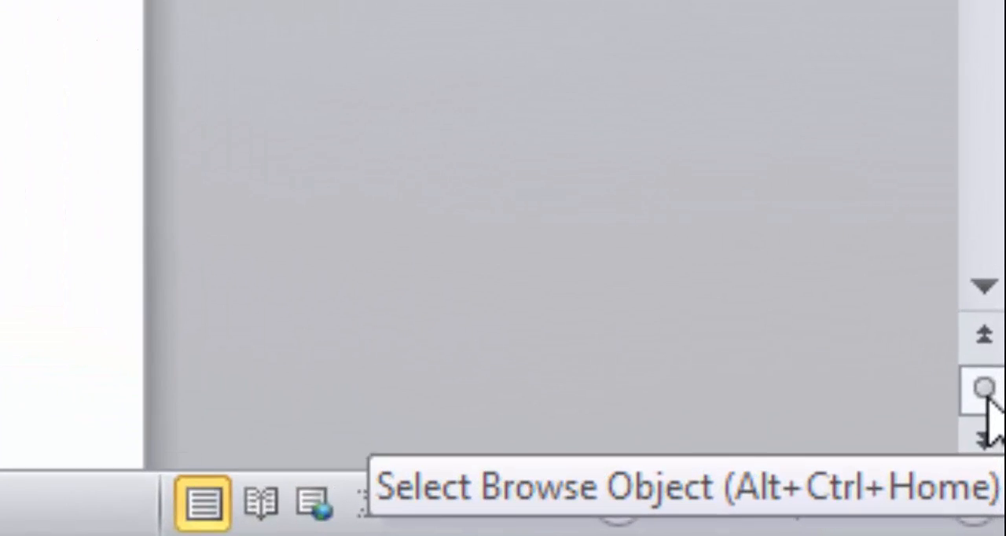
Step: Browse the document by graphic, moving forward from the church picture to the cow picture and back to the landscape picture
click(984, 389)
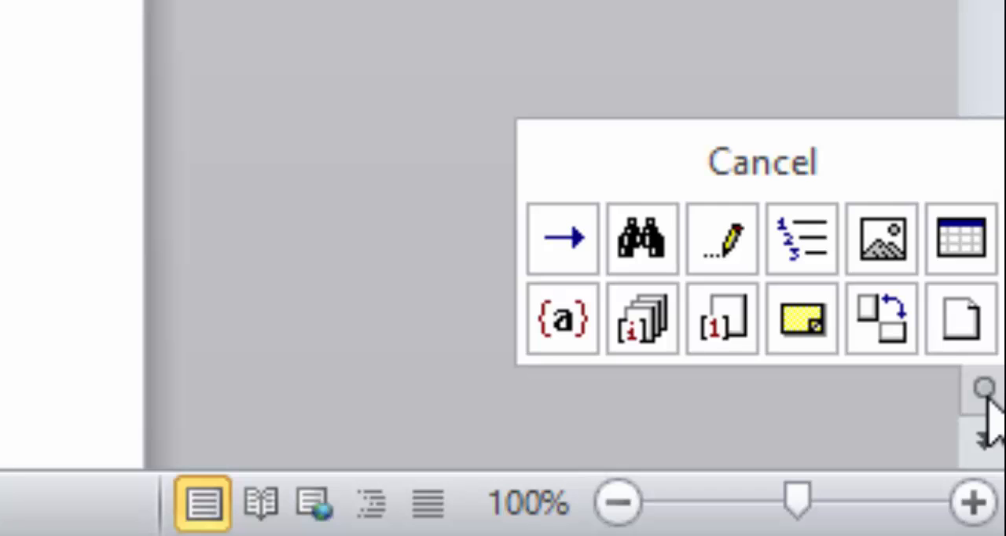
click(880, 239)
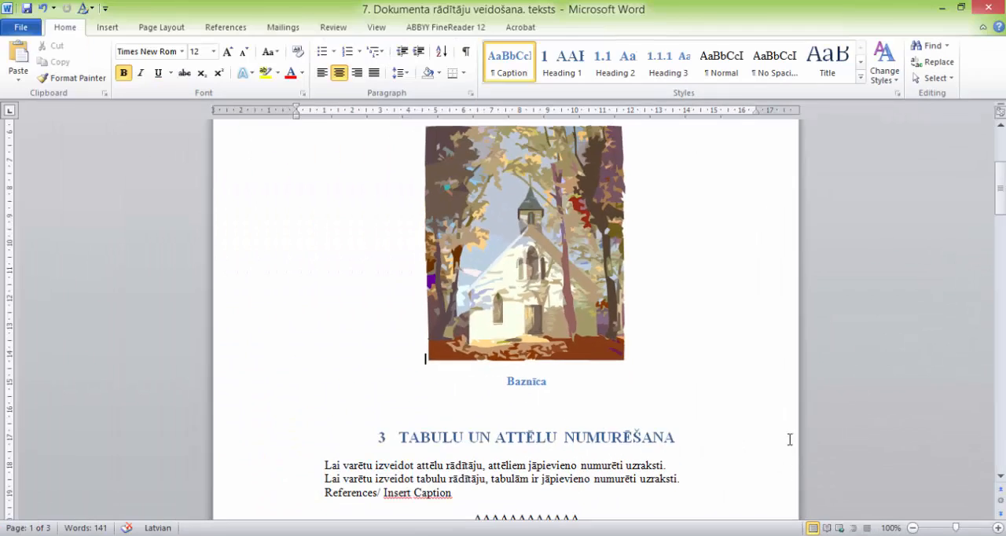
click(1000, 515)
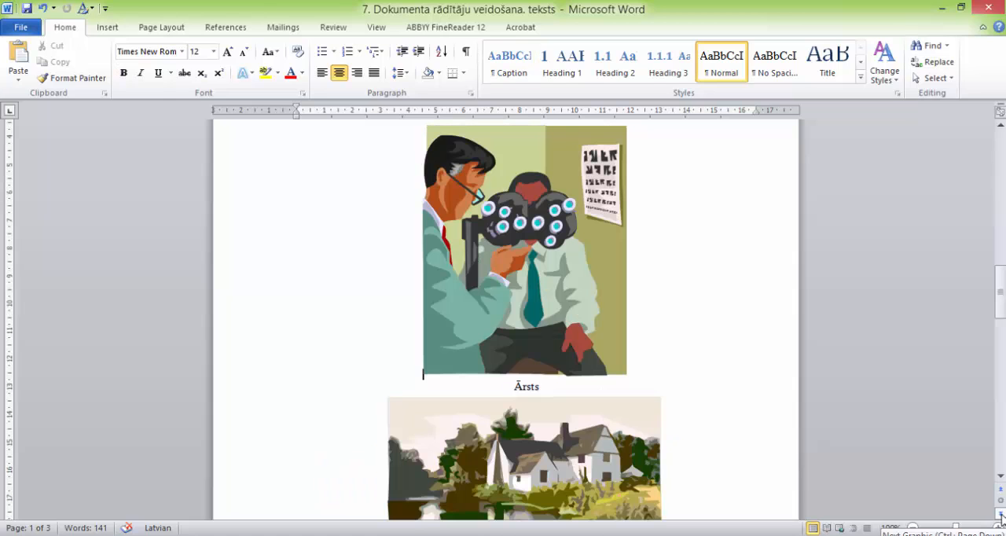
click(1000, 514)
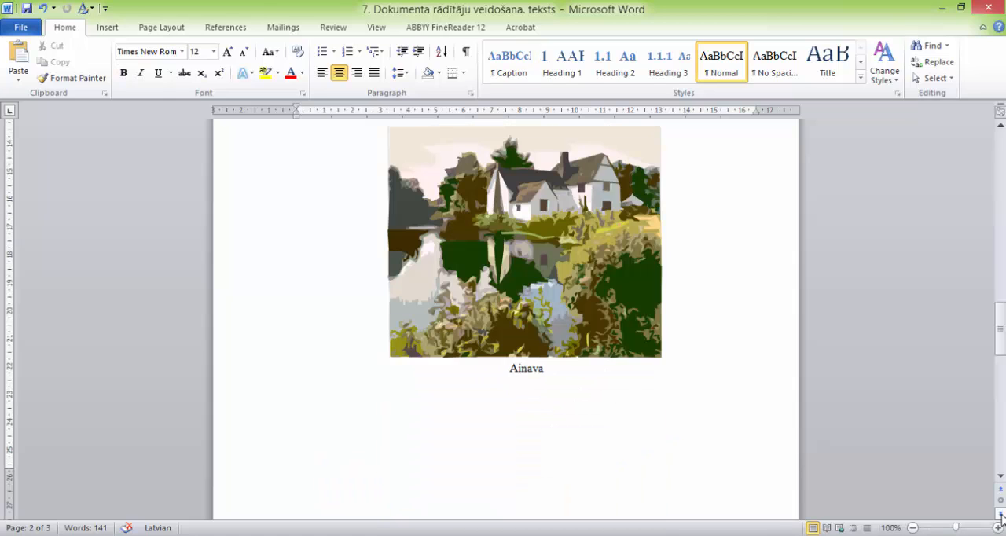
click(1001, 514)
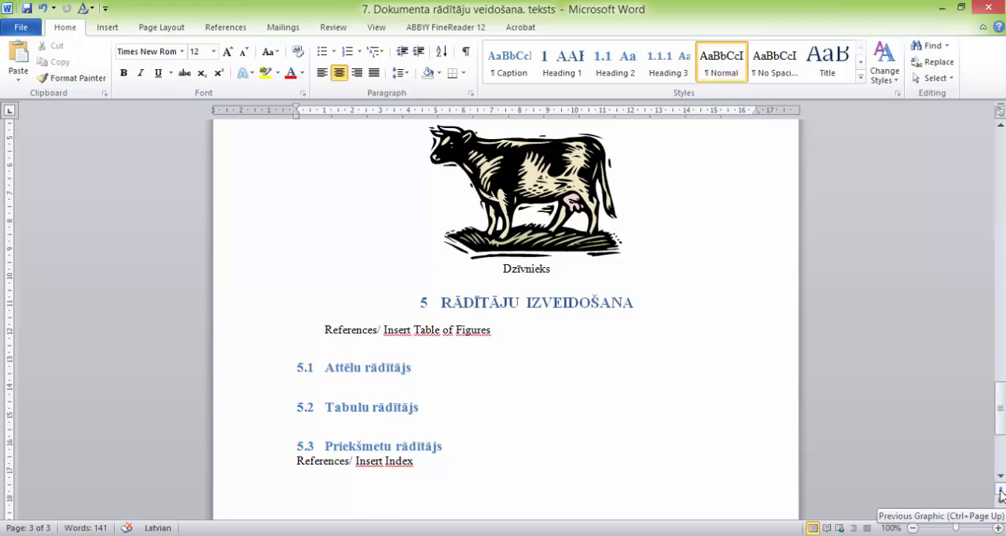
click(1000, 493)
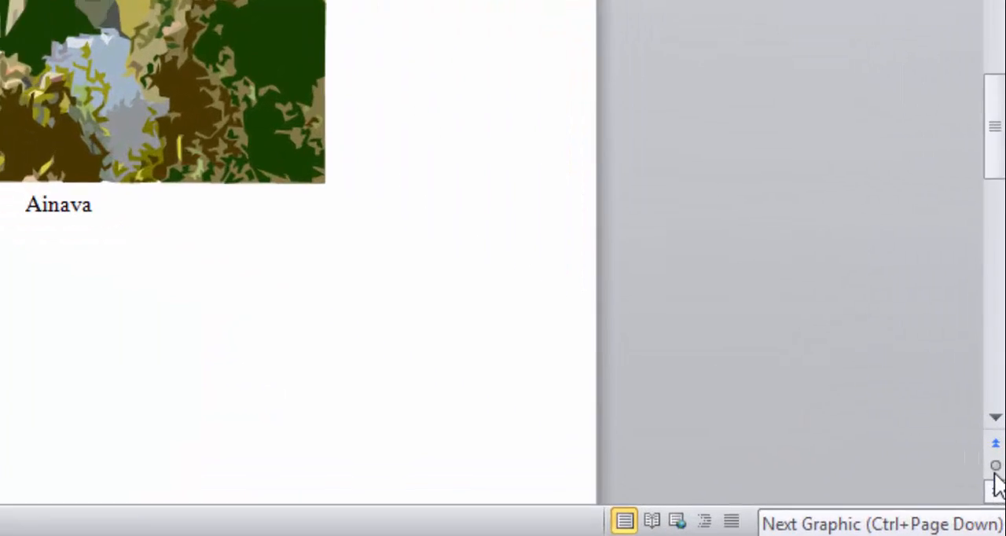
Step: Browse the document by table, moving backward from the landscape picture to the first table under "AAAAAAAAAAAA"
click(1001, 501)
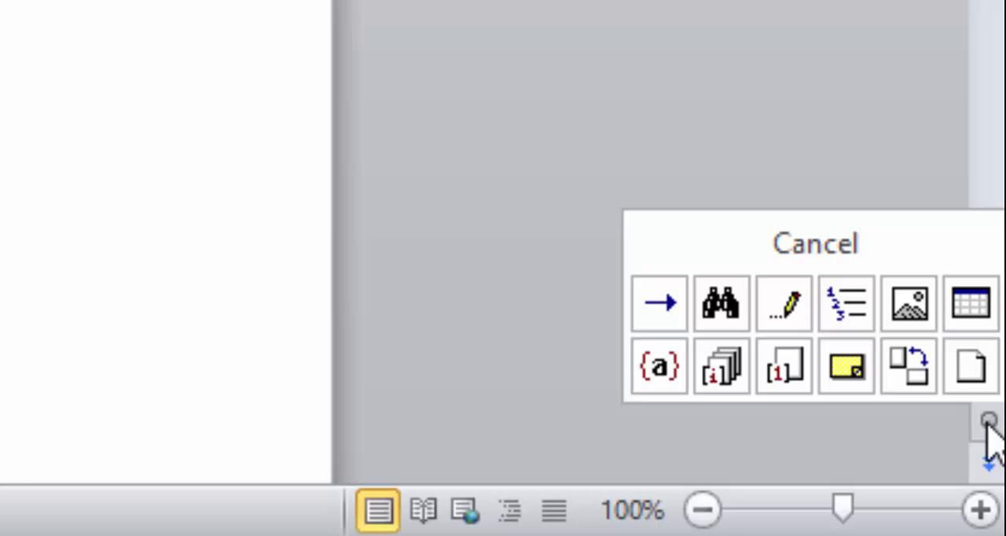
click(972, 315)
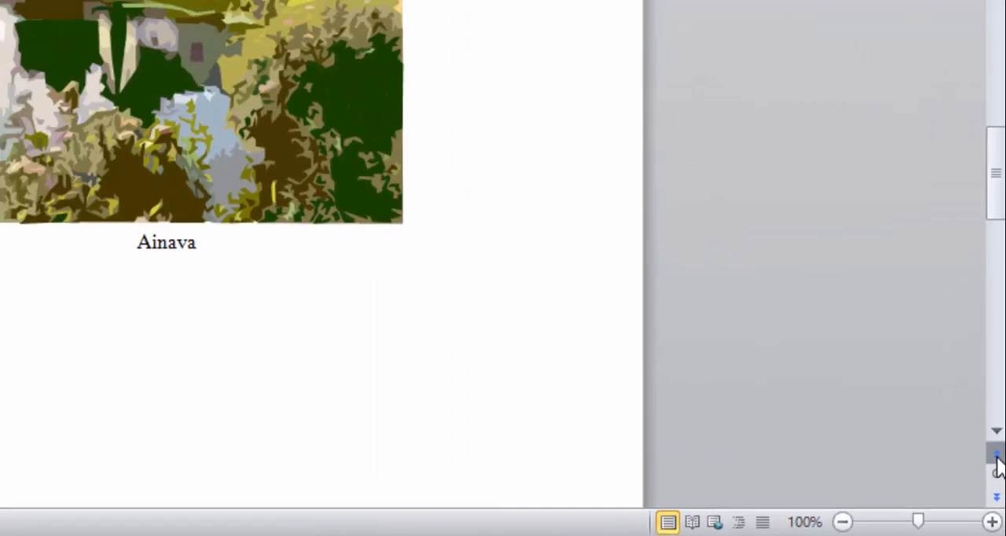
click(997, 455)
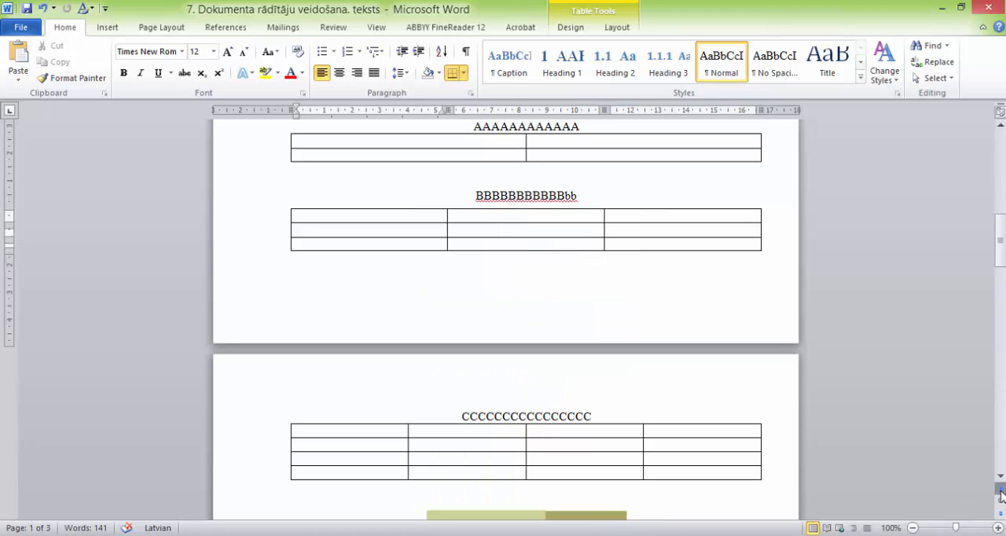
click(1000, 491)
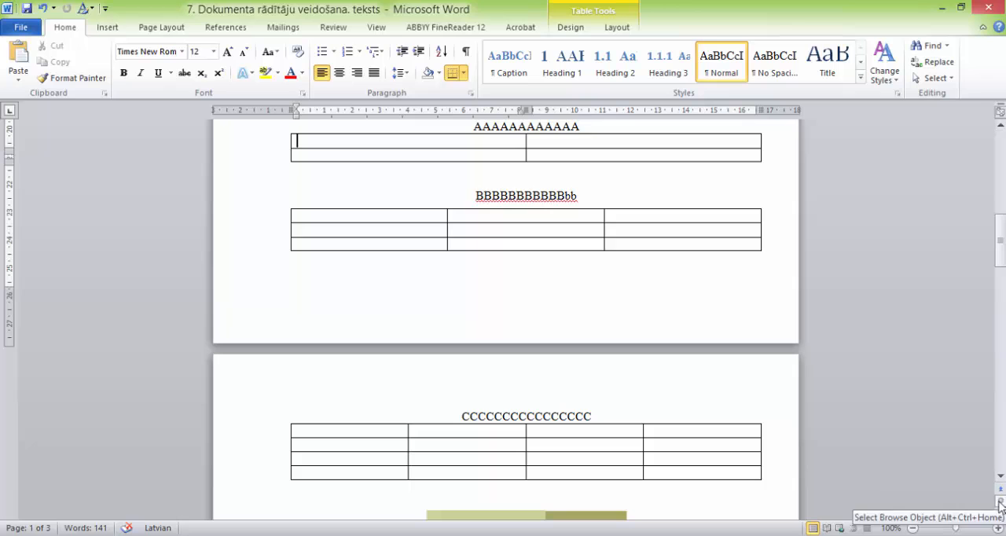
Step: Insert a figure caption number with the label excluded before "Baznīca" under the church picture
drag(999, 261, 999, 209)
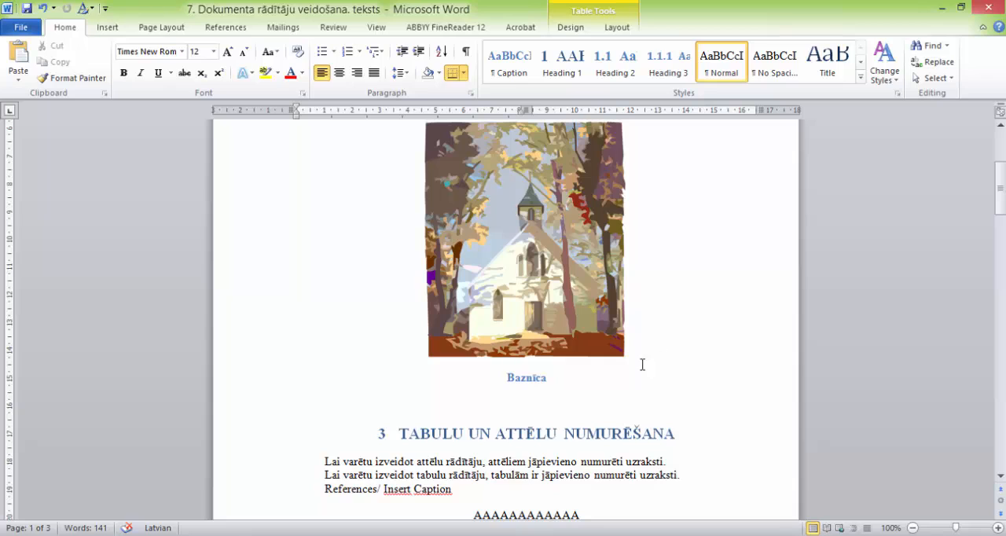
click(504, 378)
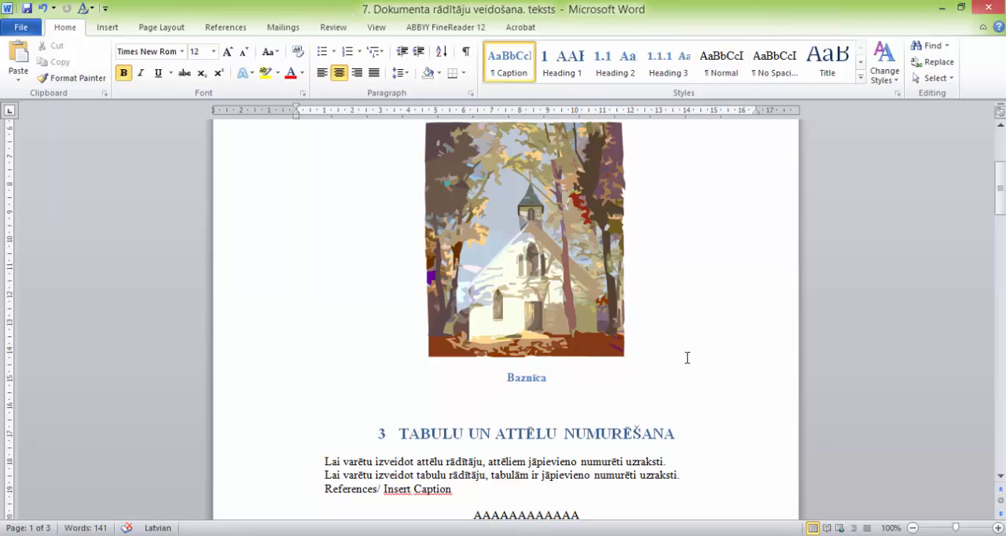
scroll(682, 356, down, 1)
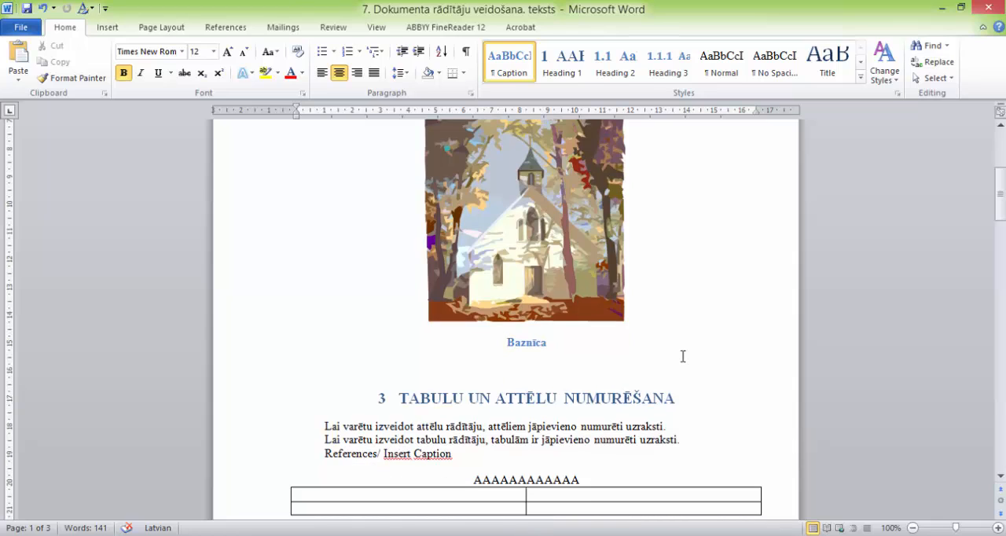
click(227, 29)
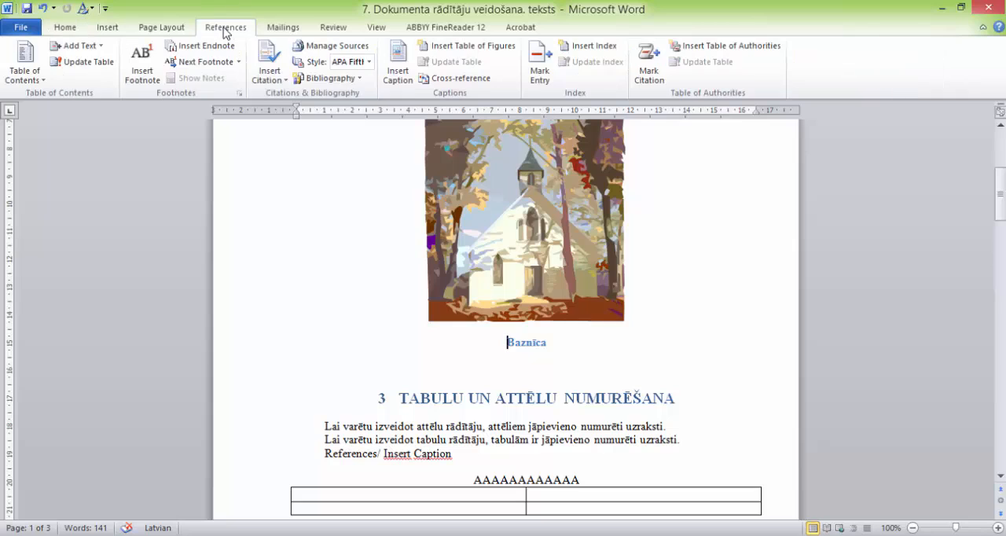
click(398, 62)
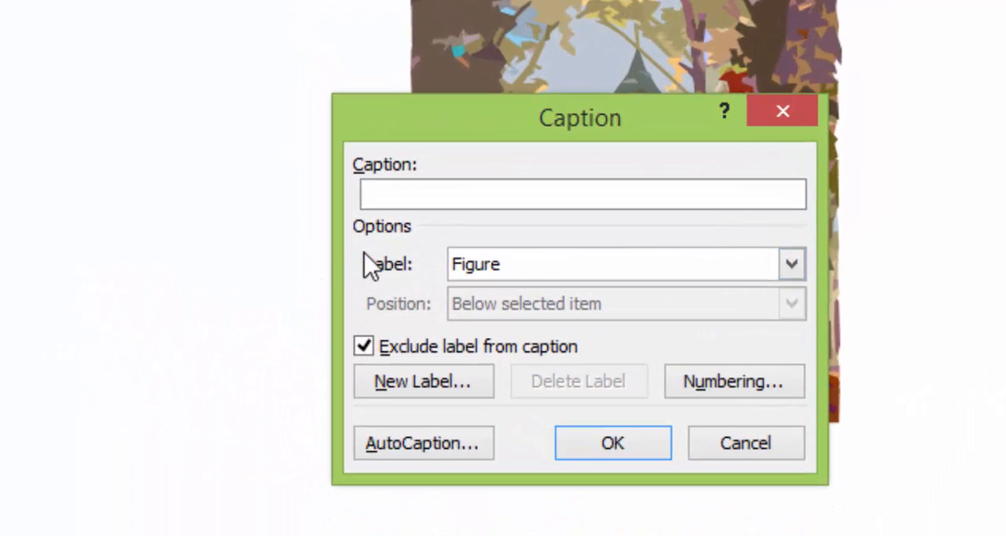
click(791, 265)
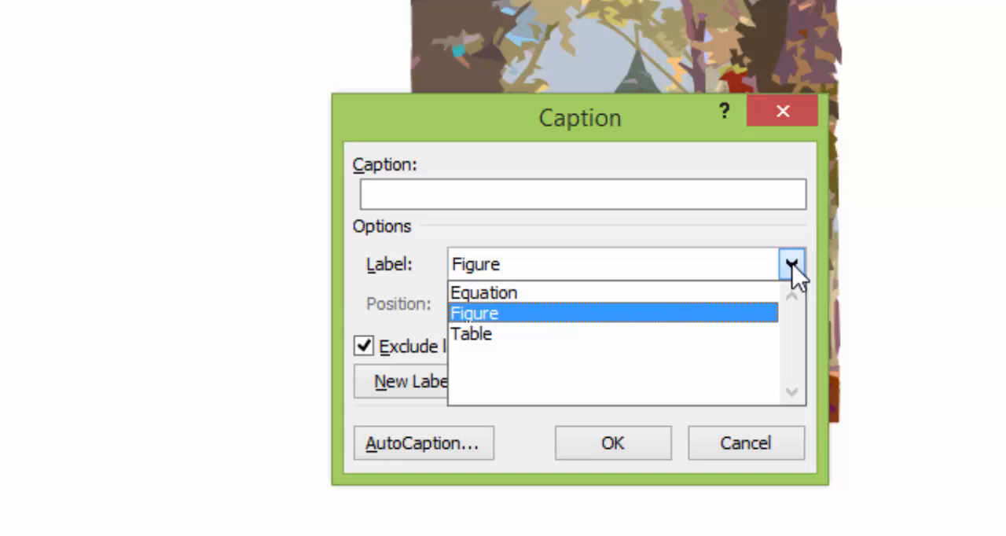
click(513, 318)
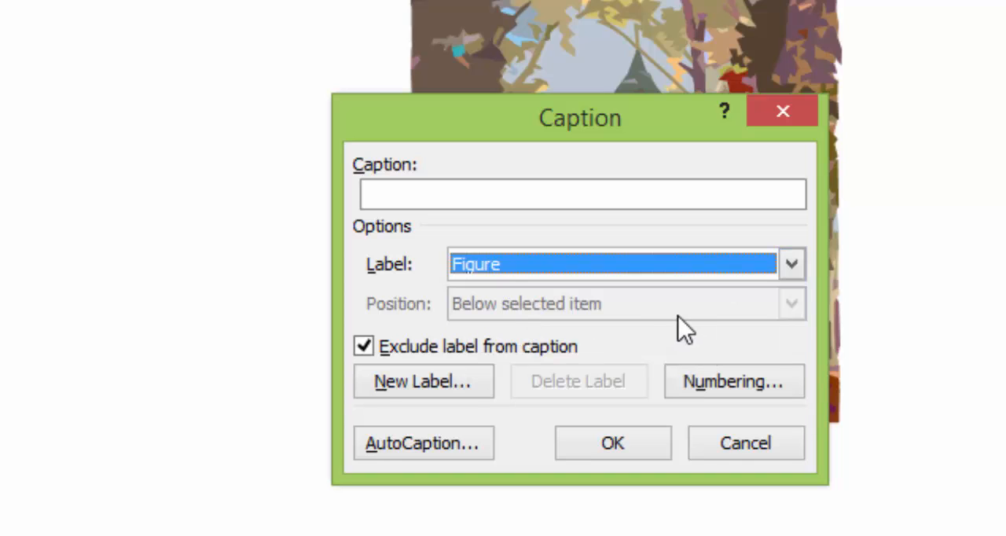
click(613, 444)
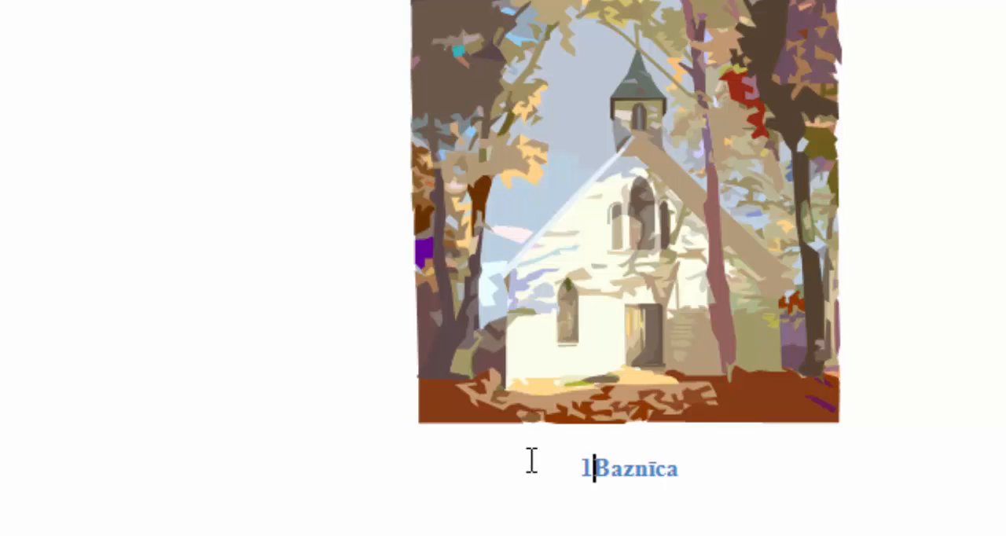
Step: Delete the inserted number in front of the "Baznīca" caption
triple_click(581, 469)
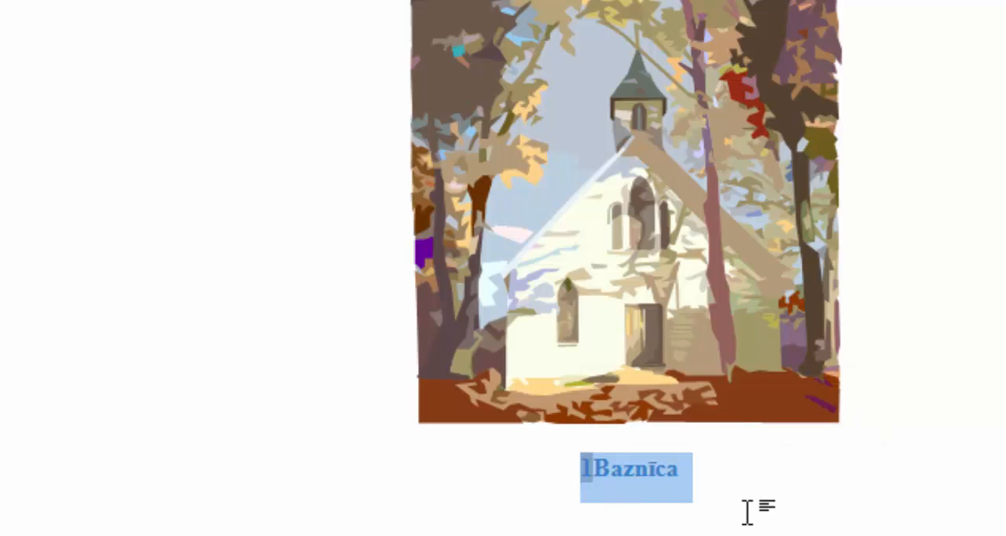
click(746, 509)
click(596, 466)
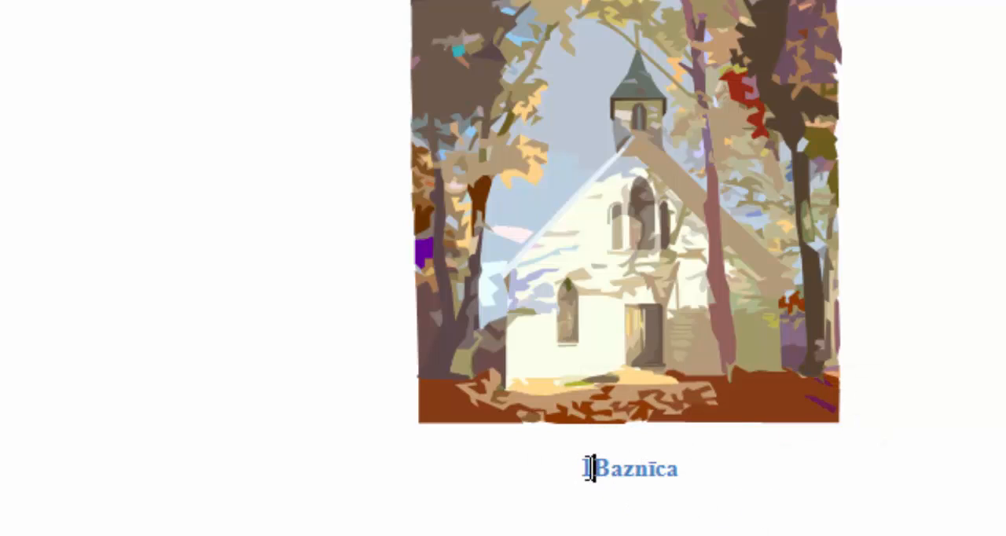
key(shift+Left)
key(Delete)
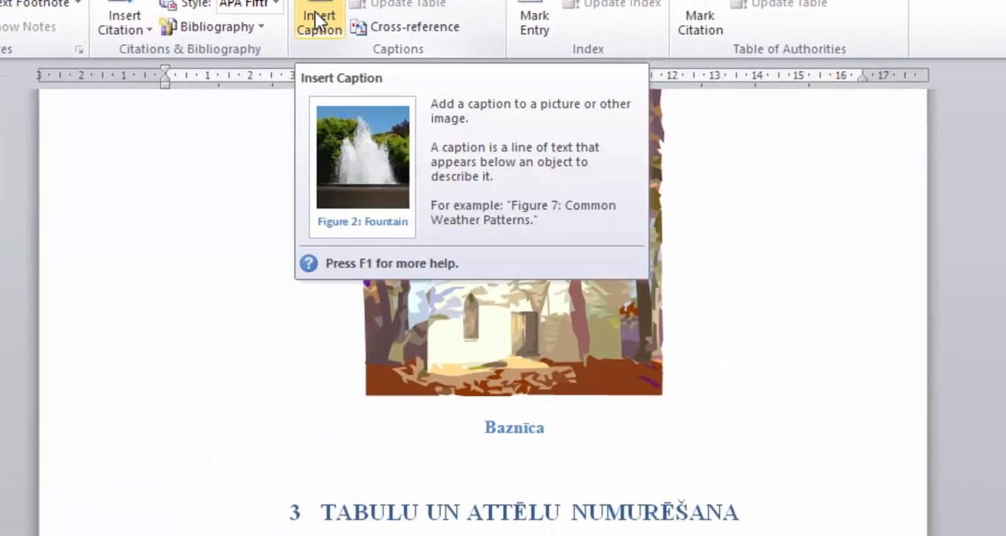
Step: Insert a figure caption number before "Baznīca" that includes the Heading 1 chapter number with a period separator
click(393, 78)
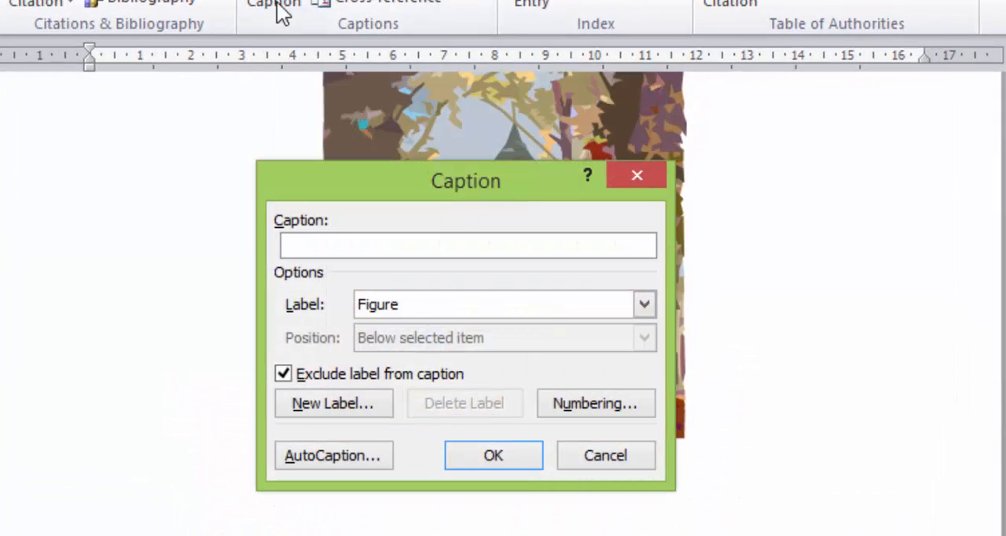
click(596, 402)
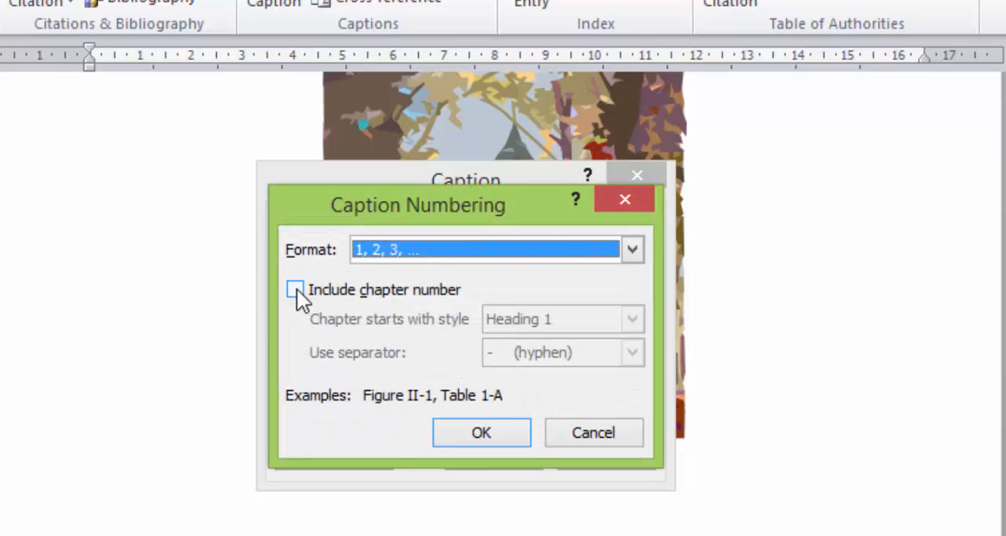
click(295, 290)
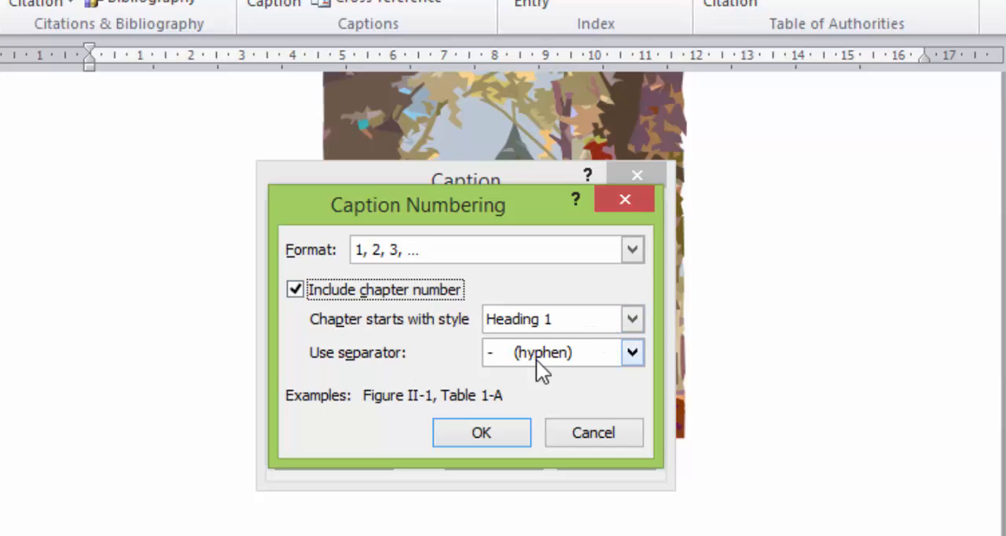
click(635, 354)
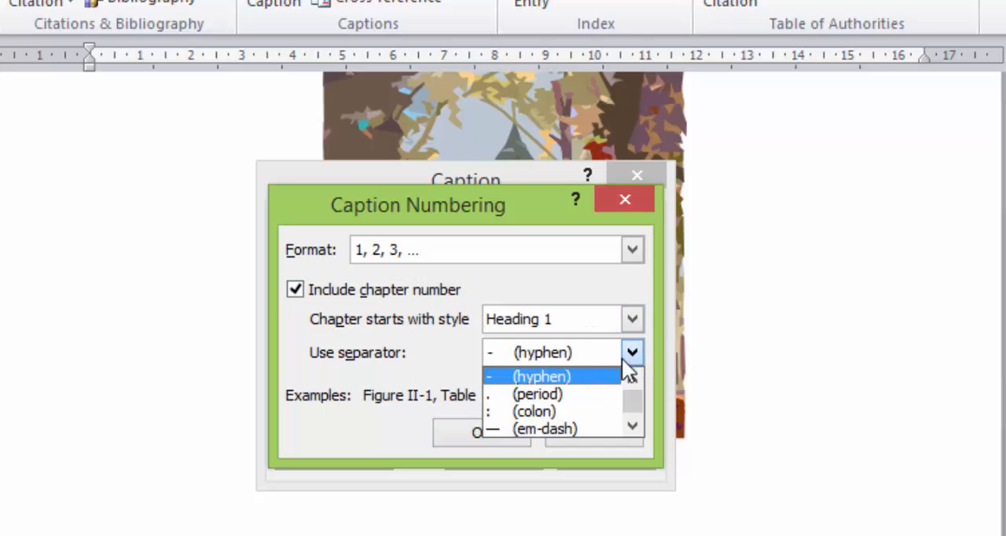
click(552, 396)
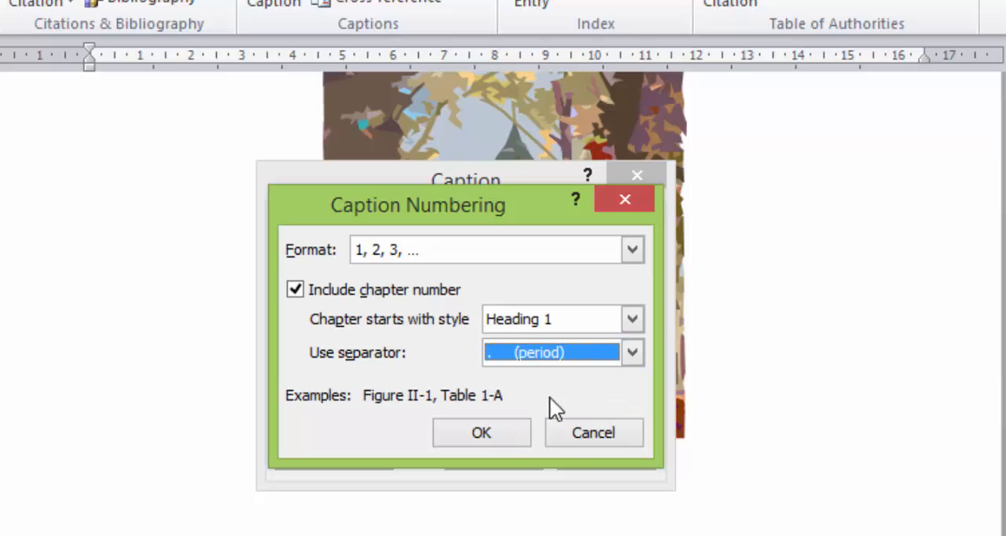
click(476, 433)
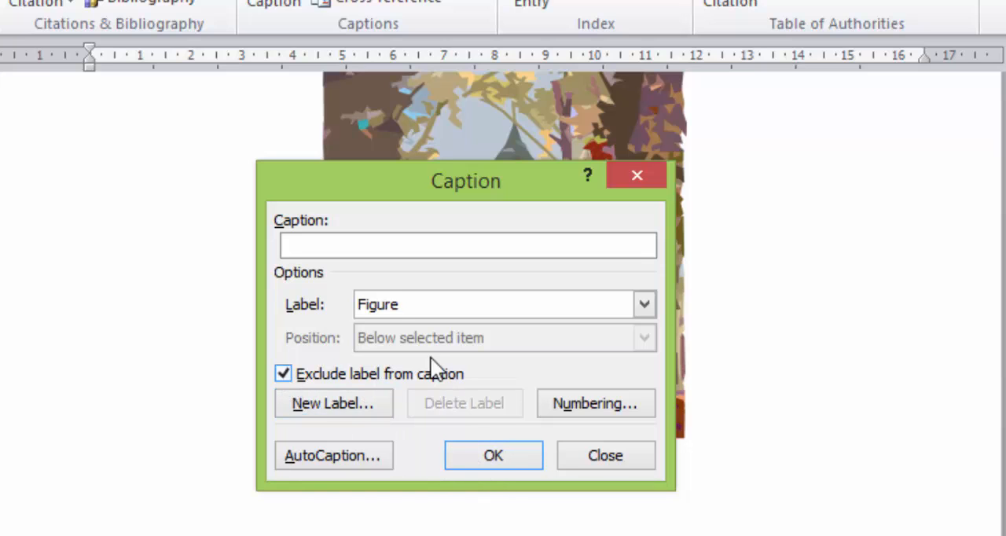
click(503, 455)
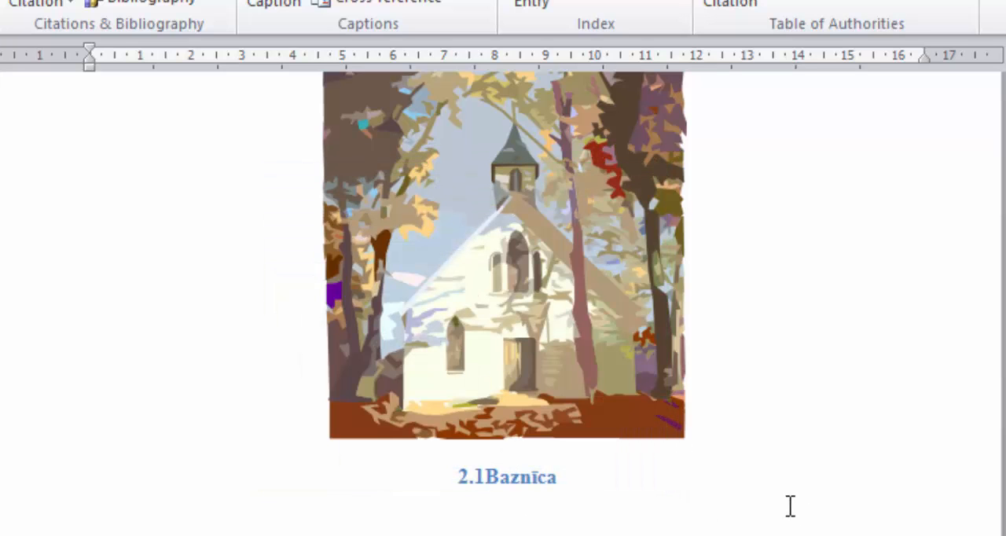
Step: Add ". attēls." and a space after the number so the church picture's caption reads "2.1. attēls. Baznīca"
text(.)
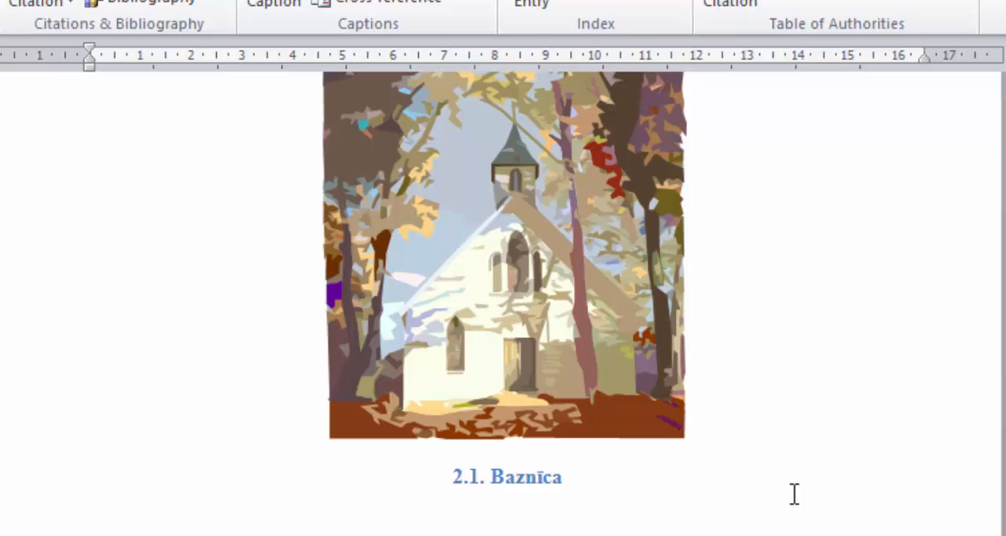
text( attē)
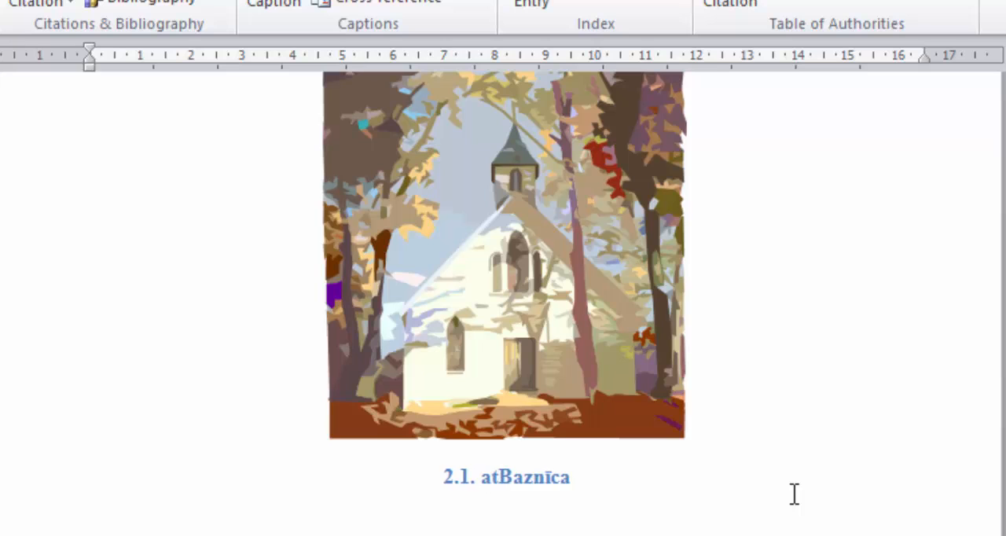
text(ls)
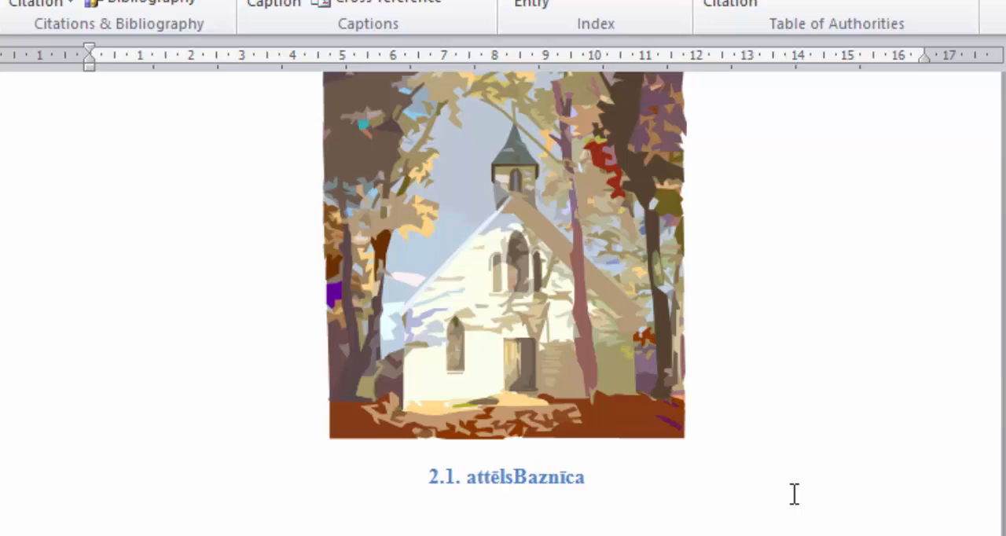
text(.)
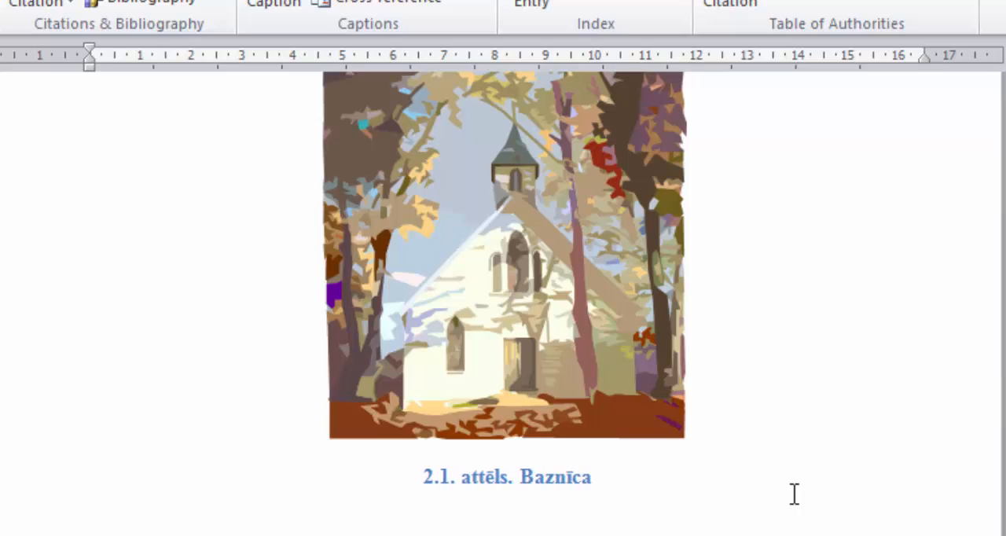
Step: Insert a chapter-based figure number before "Ārsts" under the doctor picture and extend the caption to "3.1. attēls. Ārsts"
scroll(571, 456, down, 1)
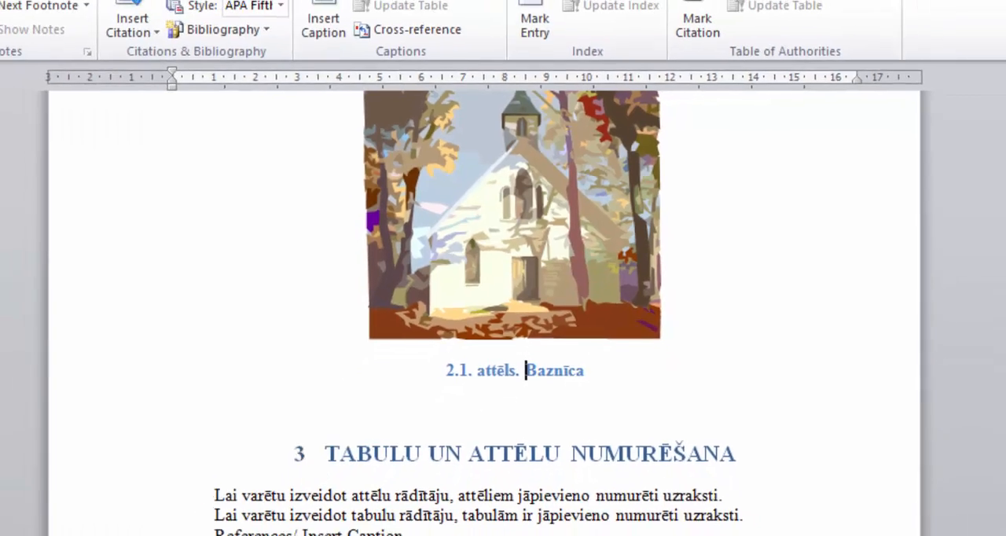
click(1001, 500)
click(977, 468)
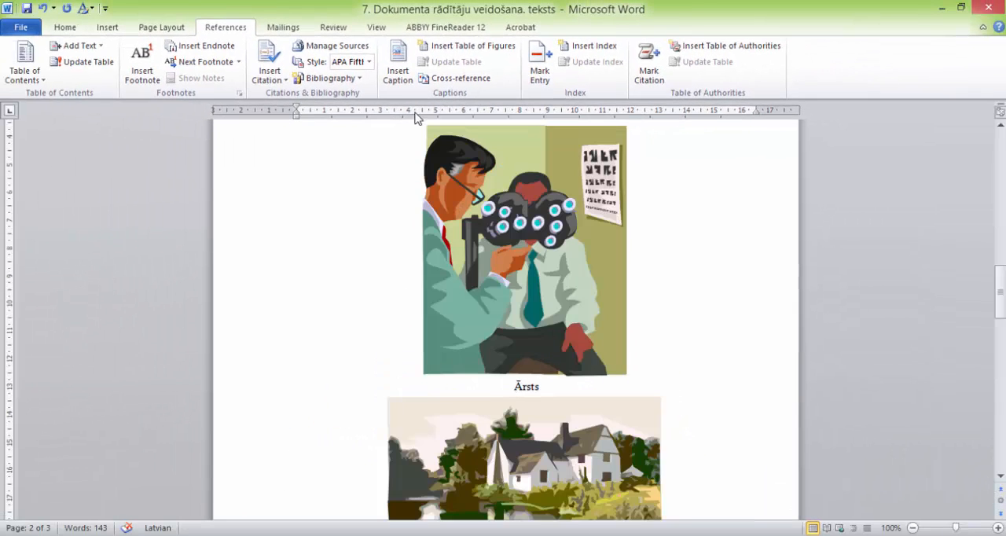
click(397, 67)
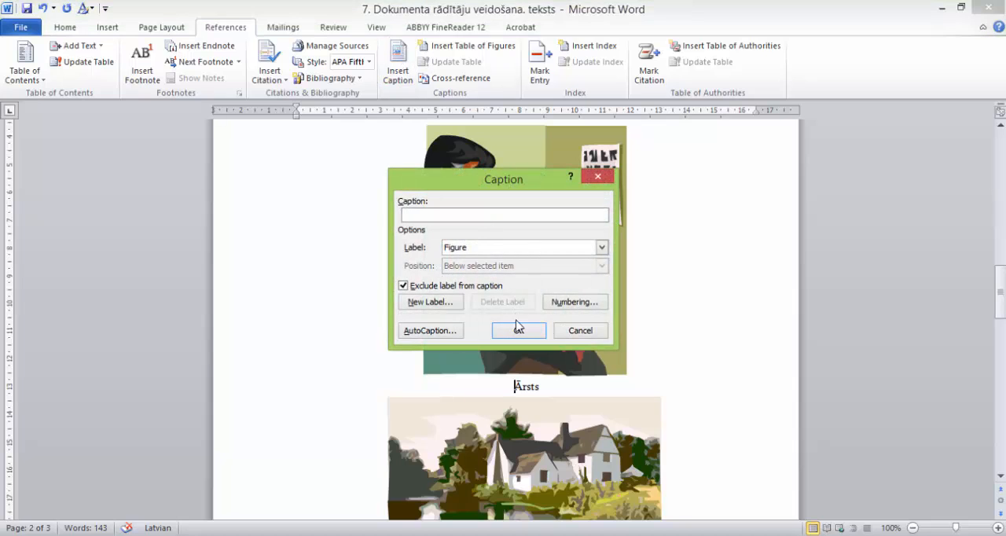
click(570, 302)
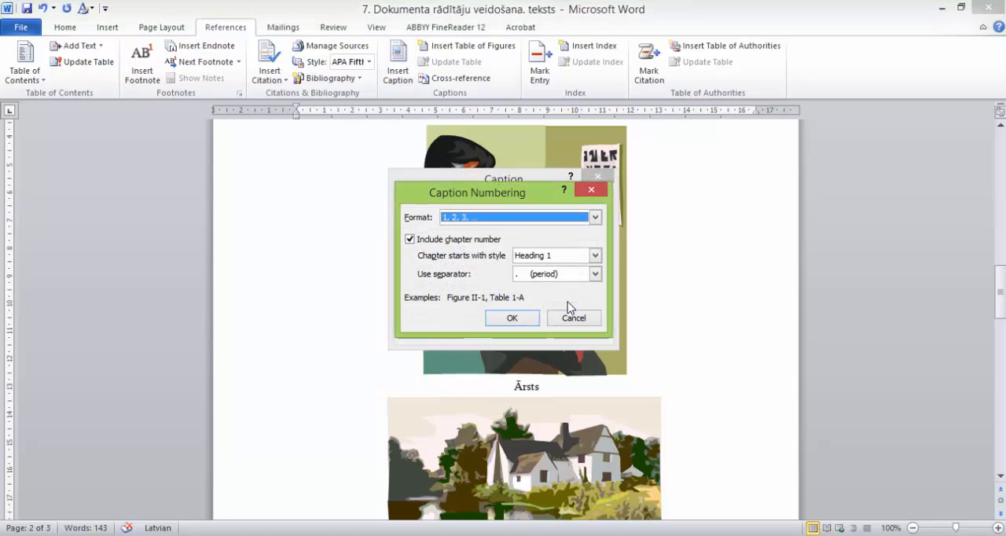
click(512, 318)
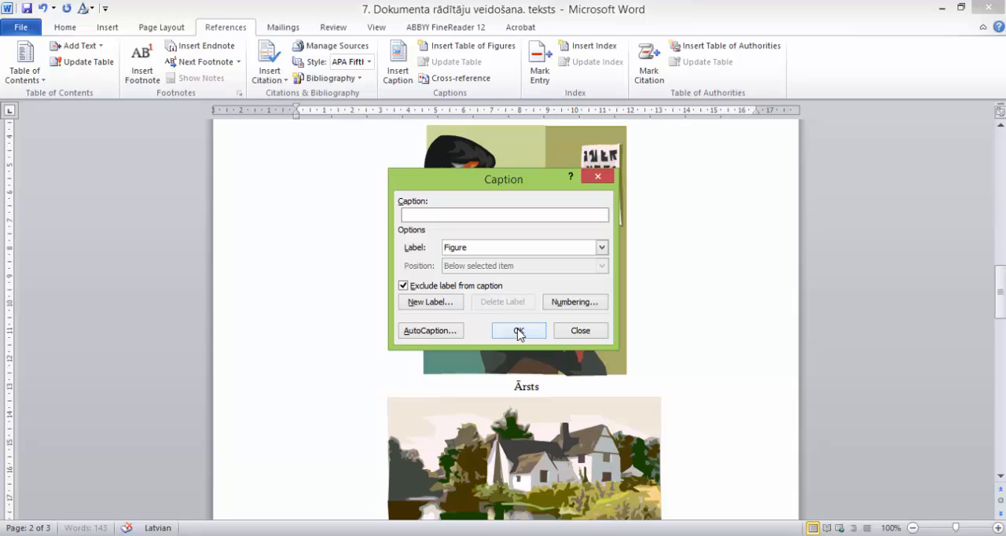
click(519, 330)
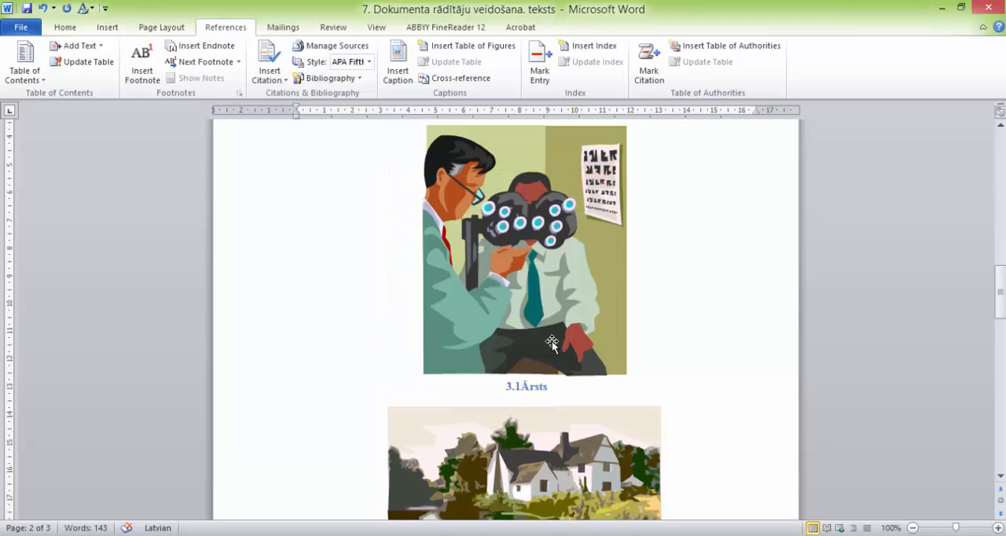
text(. attē)
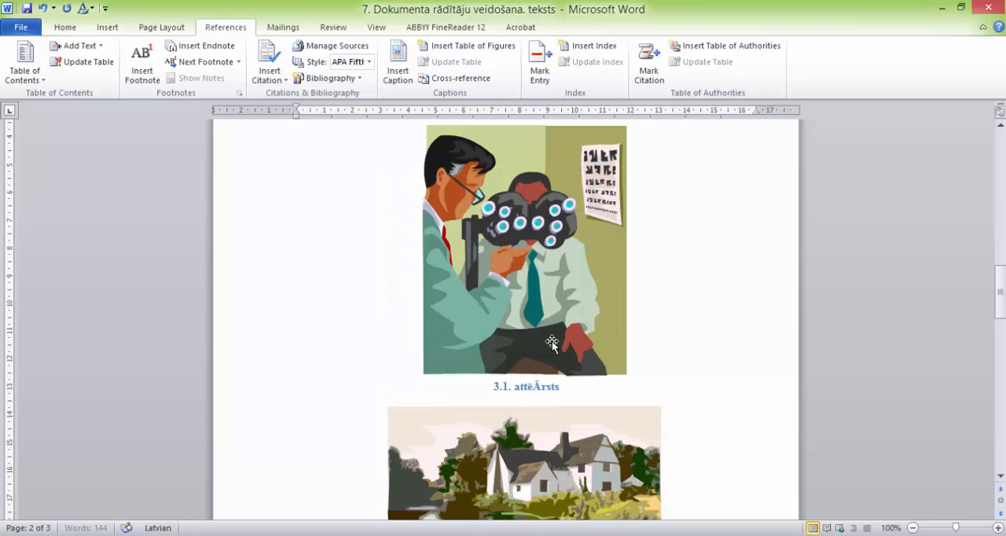
text(ls.)
Step: Insert a figure number before "Ainava" under the landscape picture and add ". attēls." between the number and the title
scroll(604, 378, down, 5)
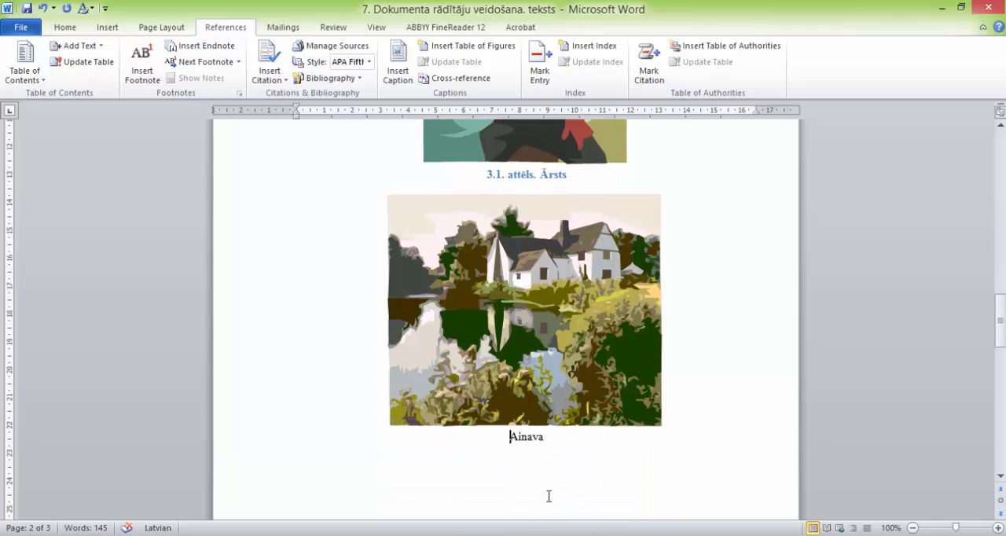
click(397, 69)
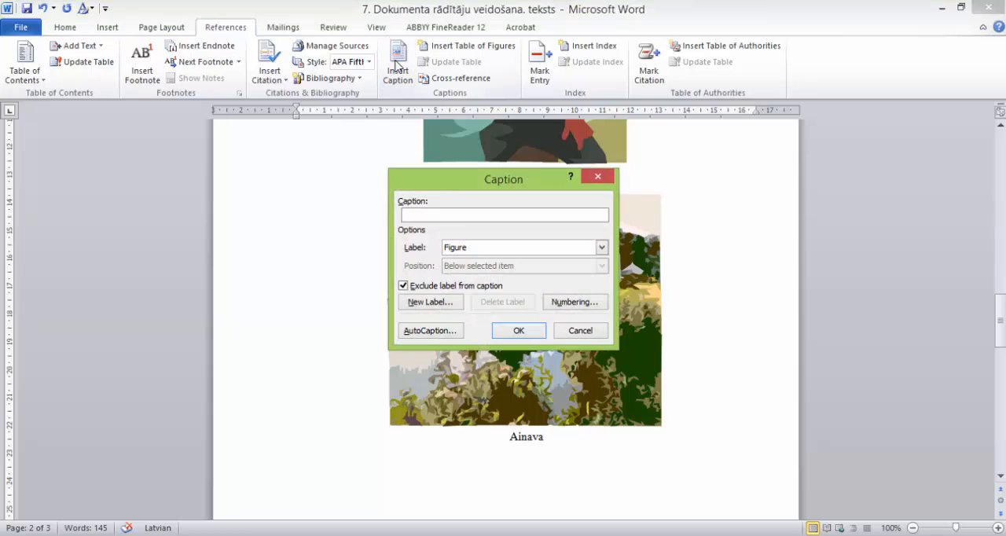
click(513, 332)
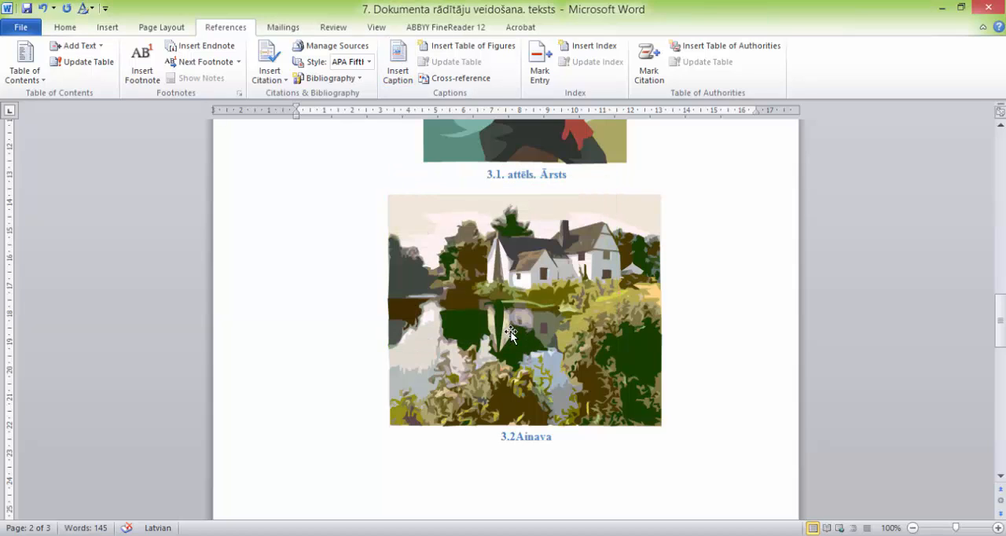
text(. att)
text(ēls.)
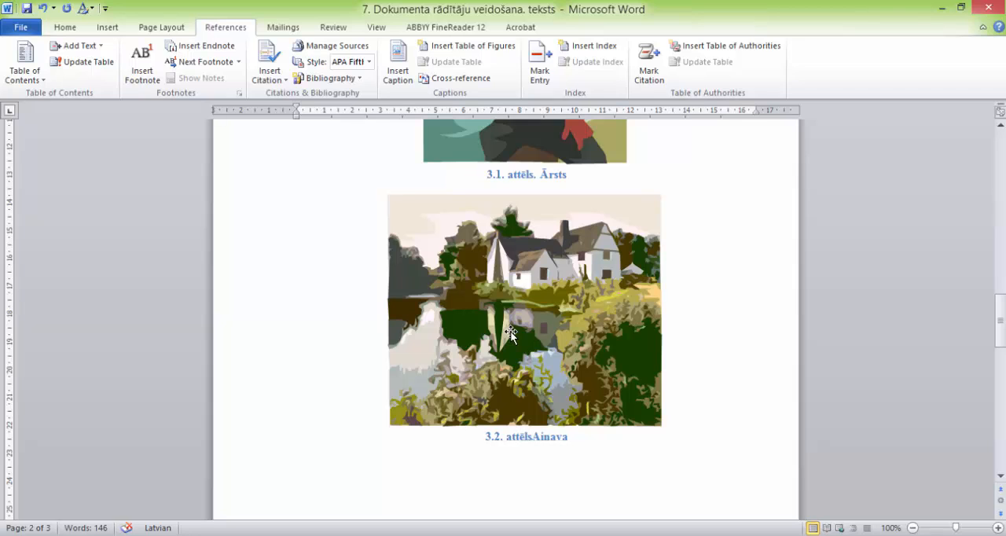
Step: Insert a chapter-based figure number before "Dzīvnieks" under the cow picture and extend the caption to "4.1. attēls. Dzīvnieks"
drag(1000, 322, 997, 404)
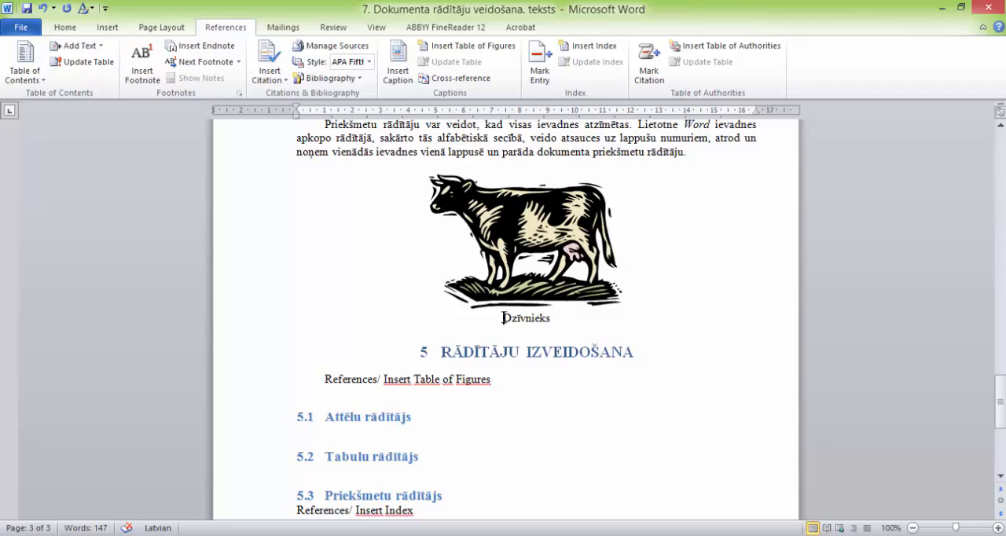
click(398, 63)
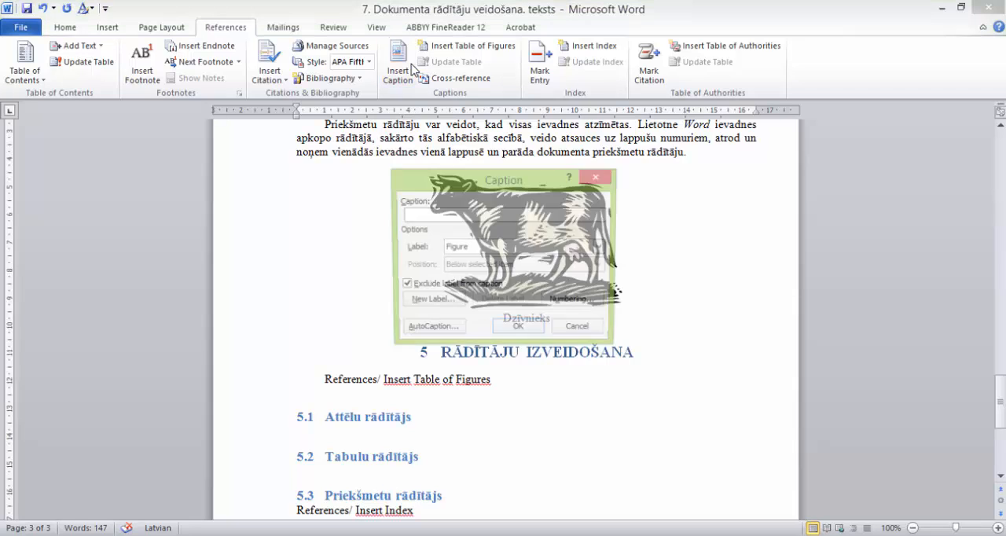
click(500, 331)
text(.)
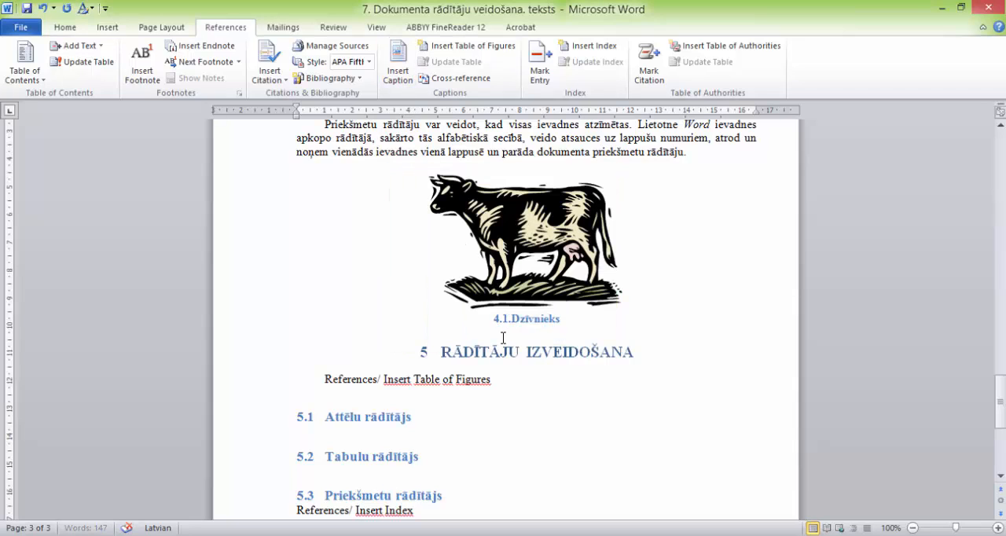
text( attēls)
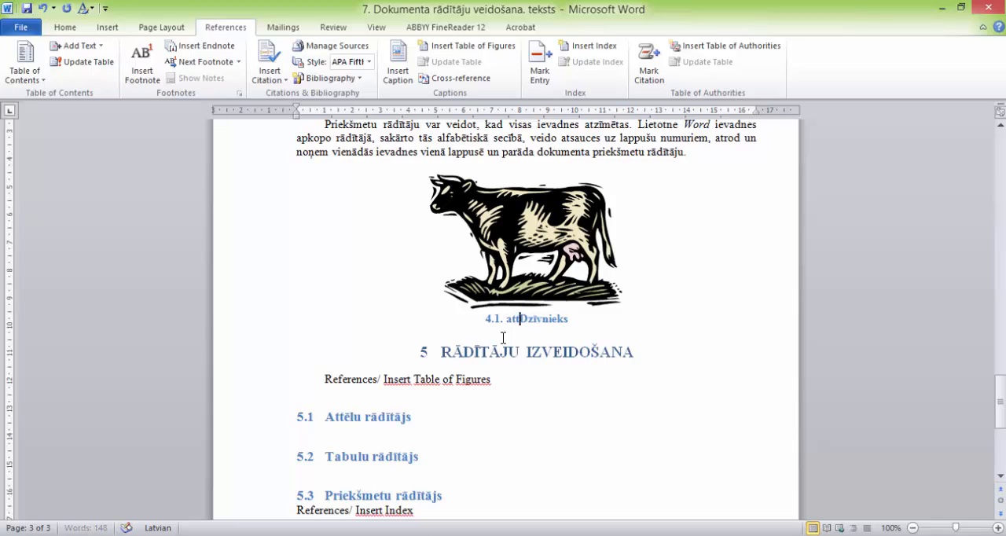
text(.)
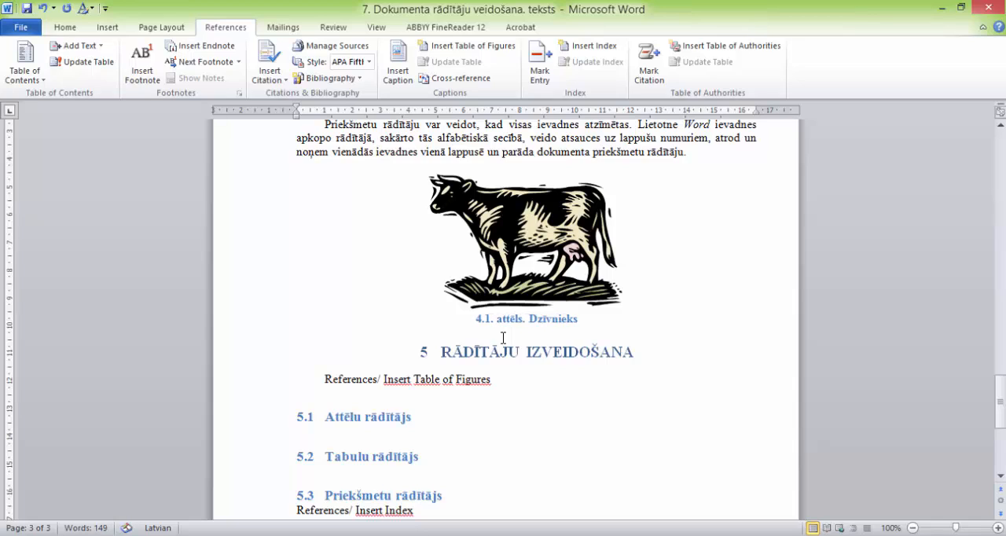
Step: Insert a table of figures for the Figure caption label under the heading "5.1 Attēlu rādītājs"
scroll(520, 251, up, 4)
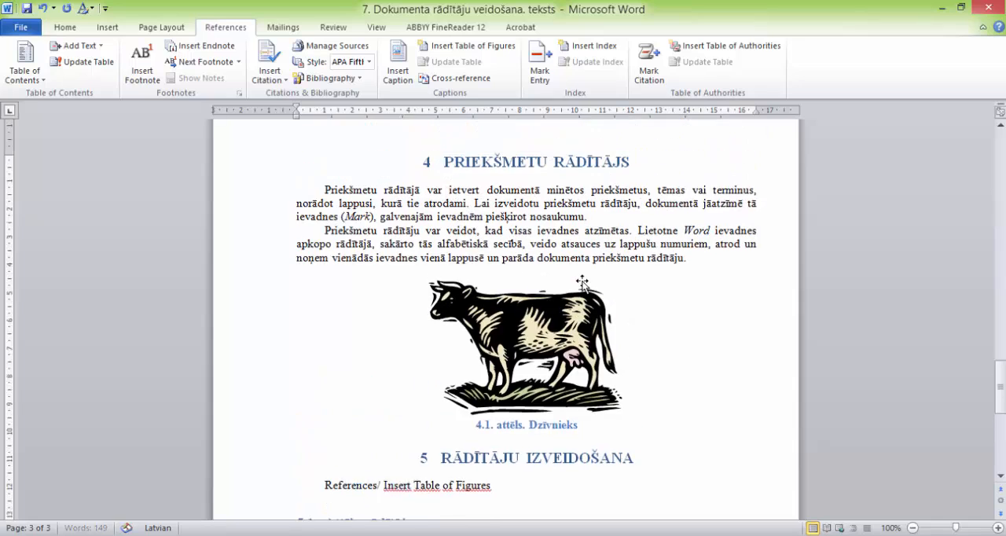
scroll(641, 285, down, 2)
scroll(641, 285, down, 1)
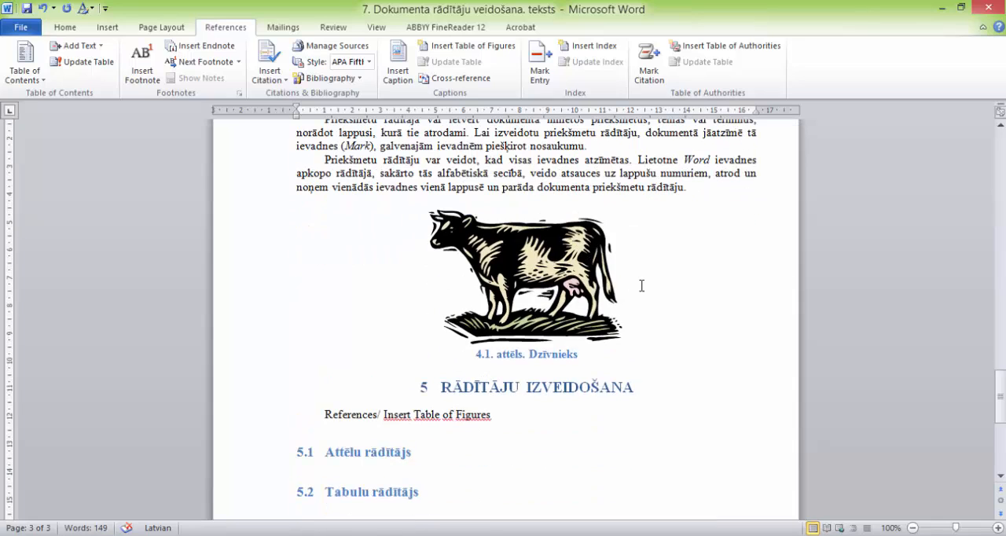
scroll(642, 286, down, 3)
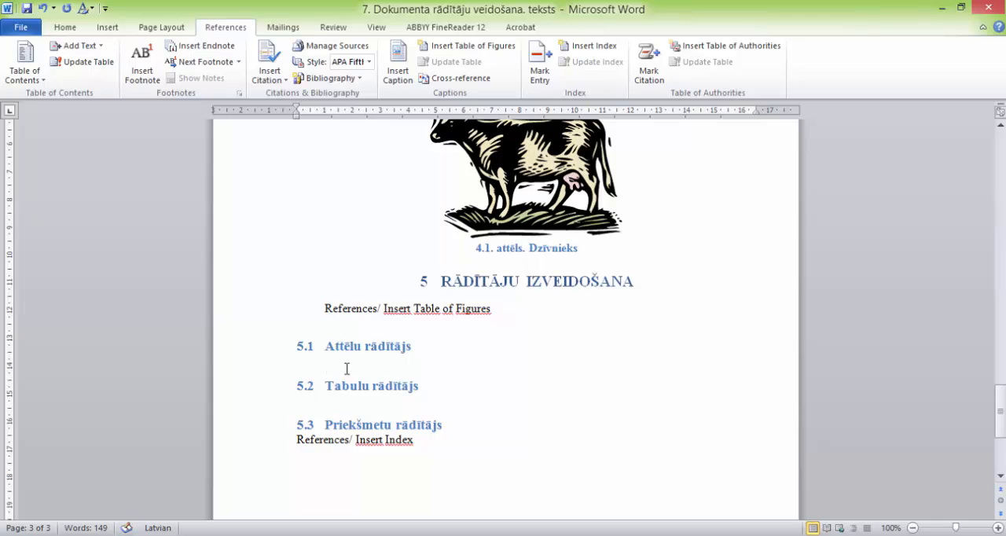
click(475, 49)
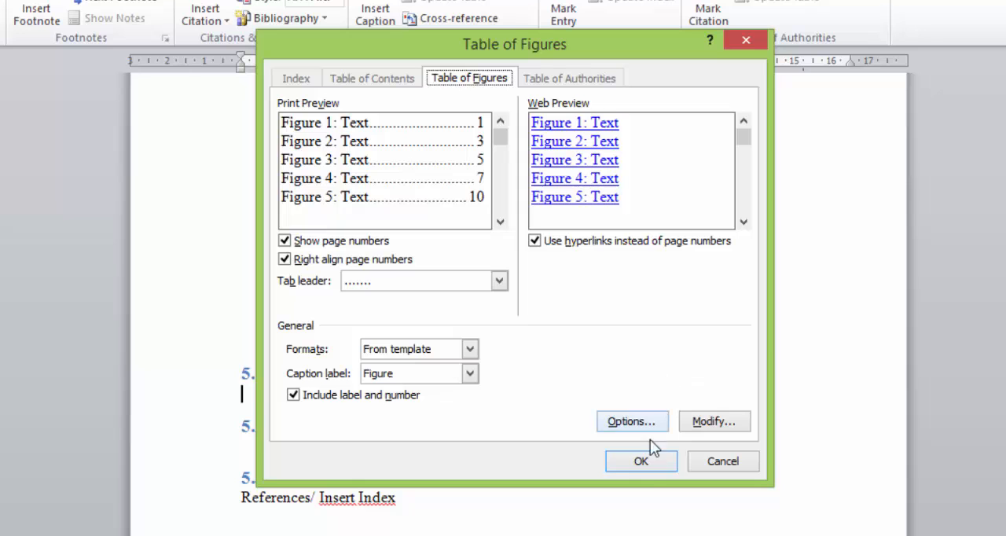
click(641, 461)
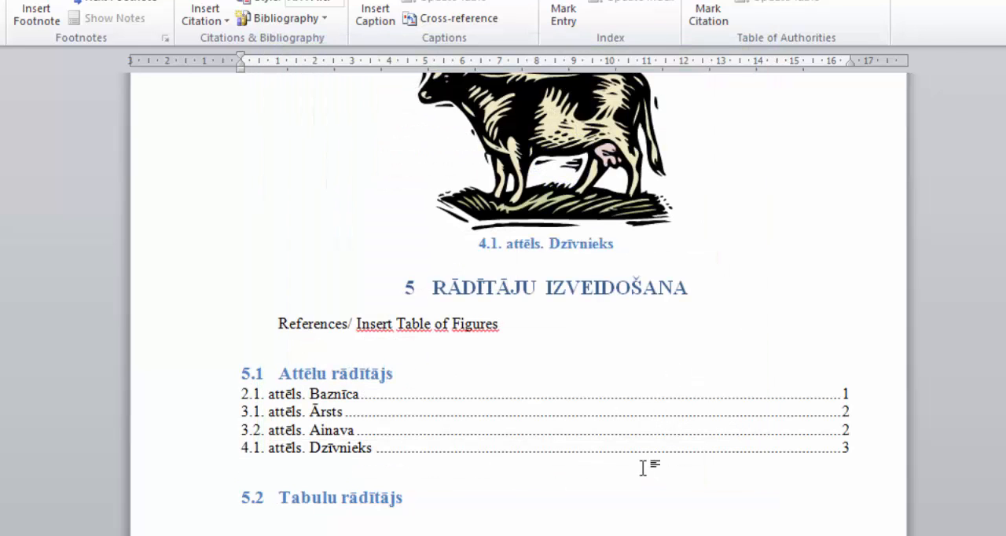
Step: Follow the "3.1. attēls. Ārsts" entry in the figure index to its picture caption
click(626, 412)
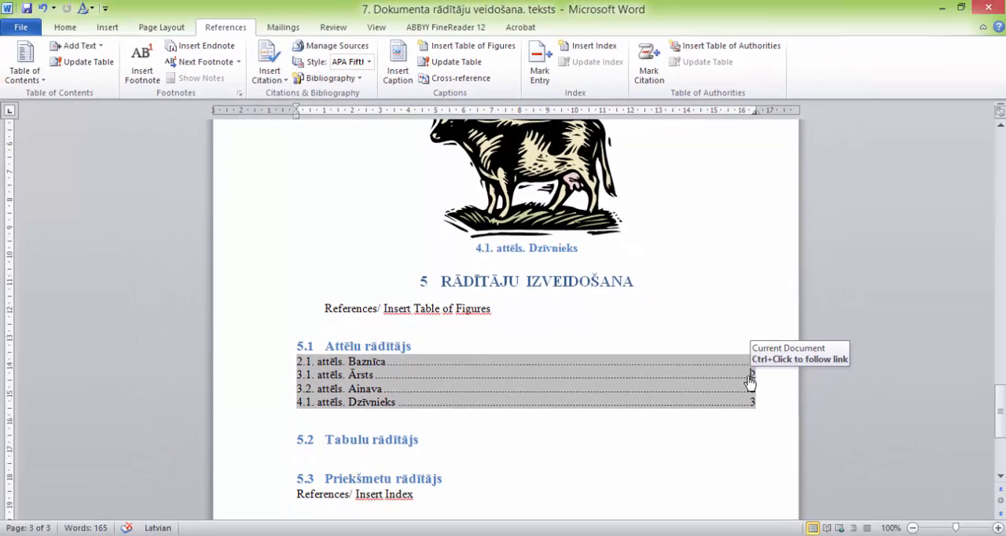
ctrl+click(767, 382)
scroll(749, 357, up, 5)
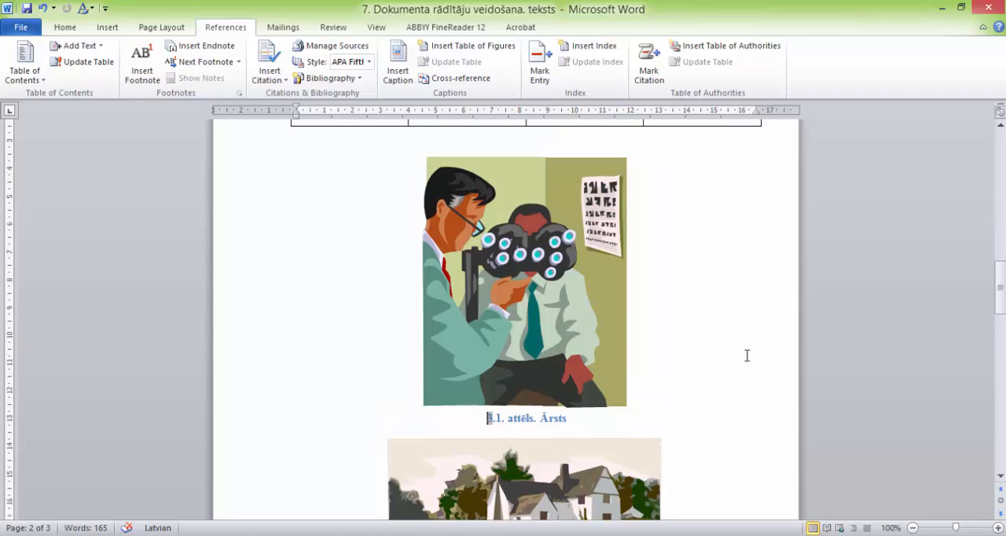
Step: Caption the first table "3.1. tabula AAAAAAAAAAAA" using the Table label, Heading 1 chapter numbering and a period separator
drag(1000, 288, 1000, 226)
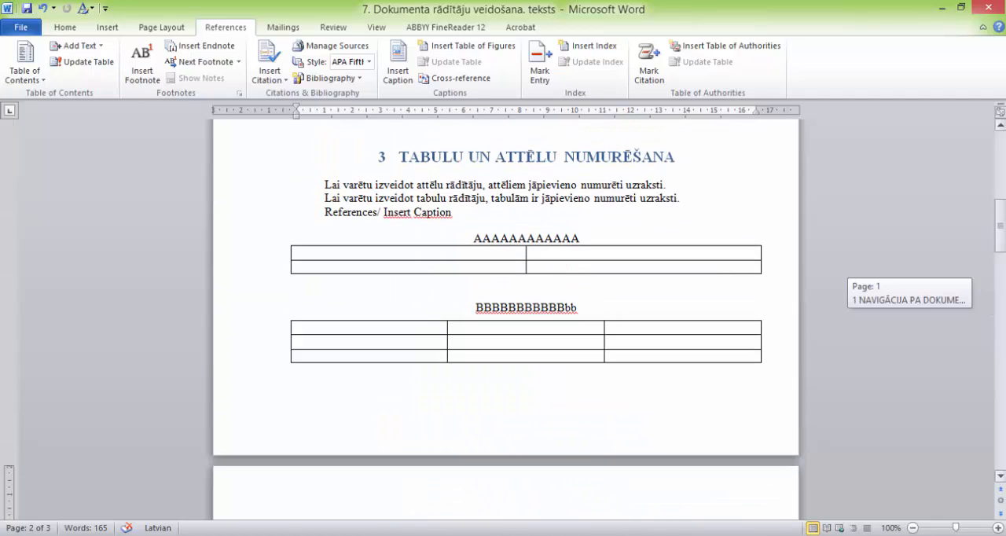
click(473, 238)
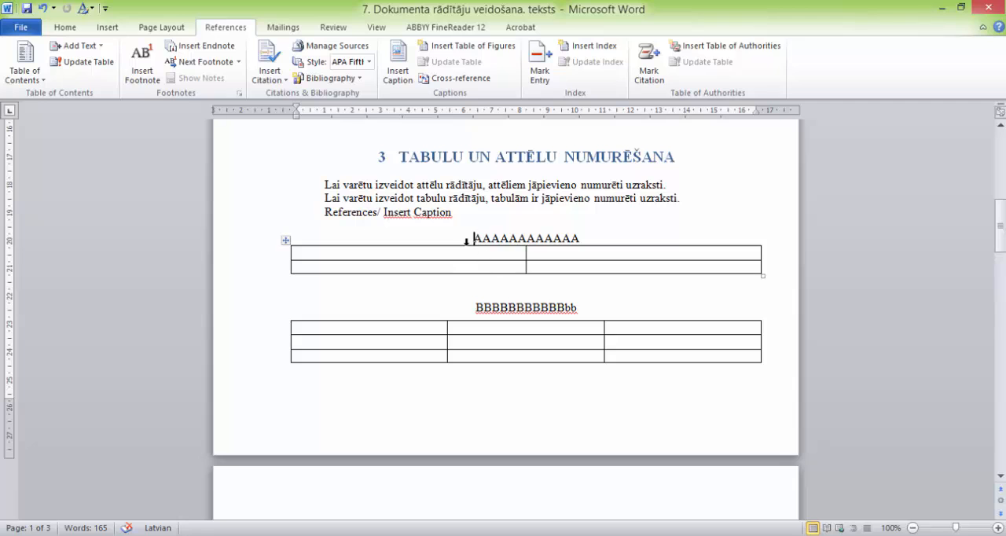
click(403, 68)
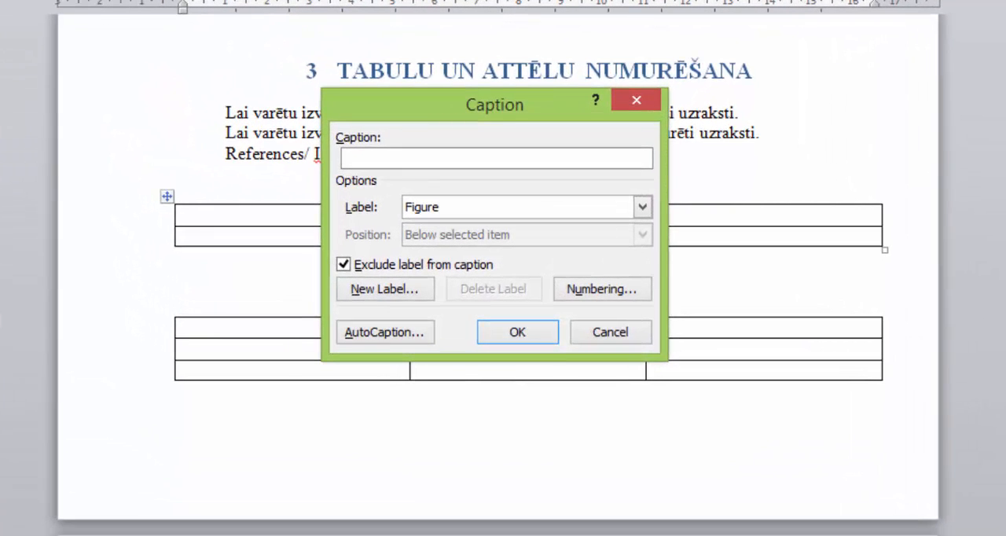
click(640, 208)
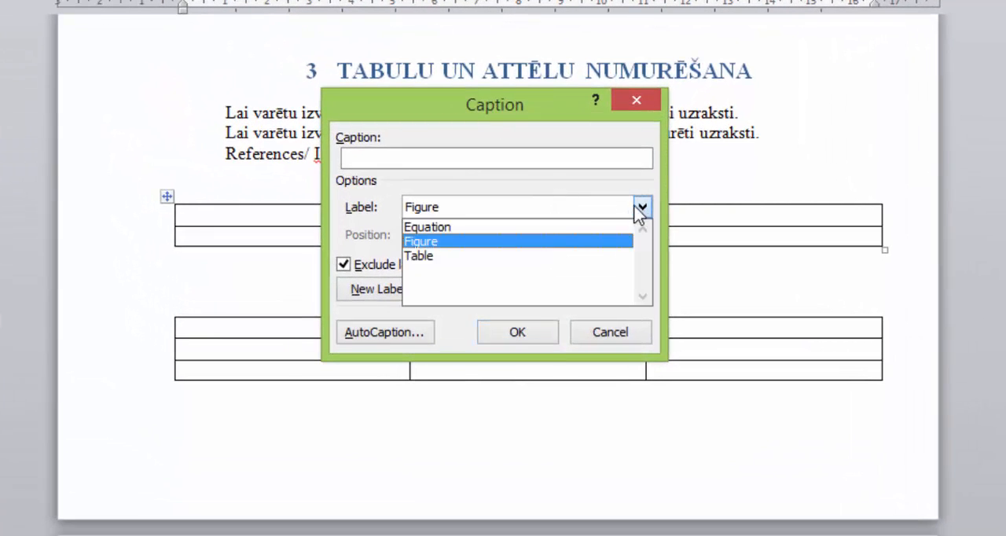
click(497, 256)
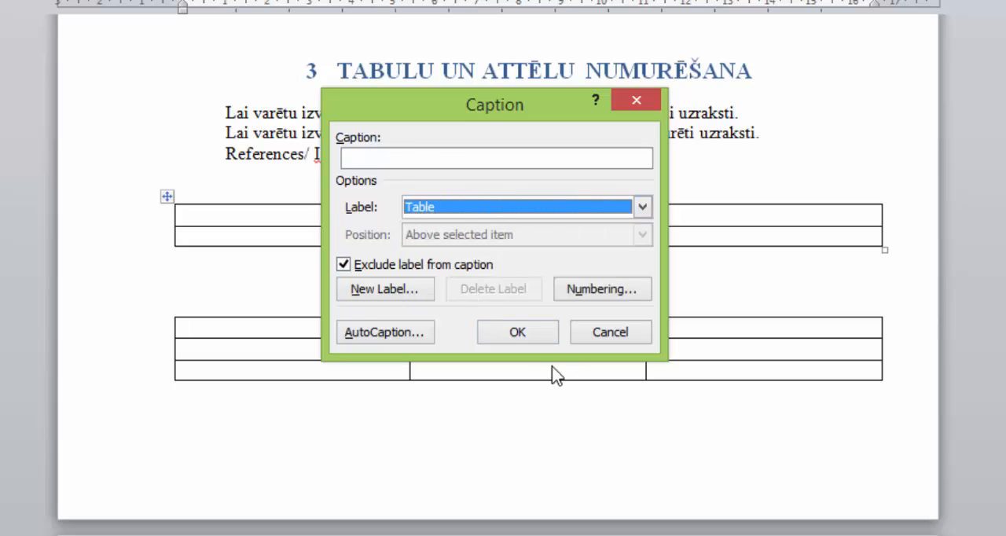
click(588, 291)
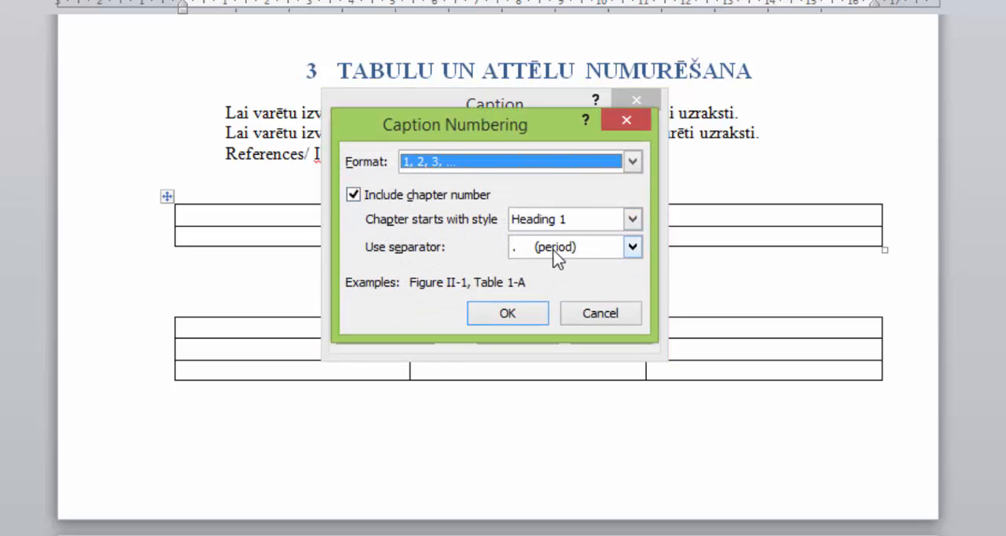
click(508, 319)
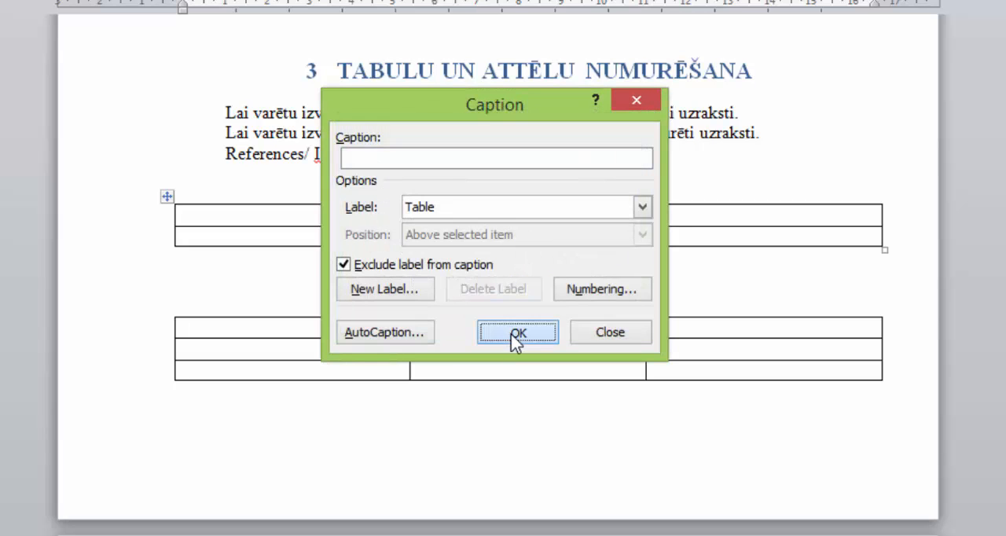
click(512, 334)
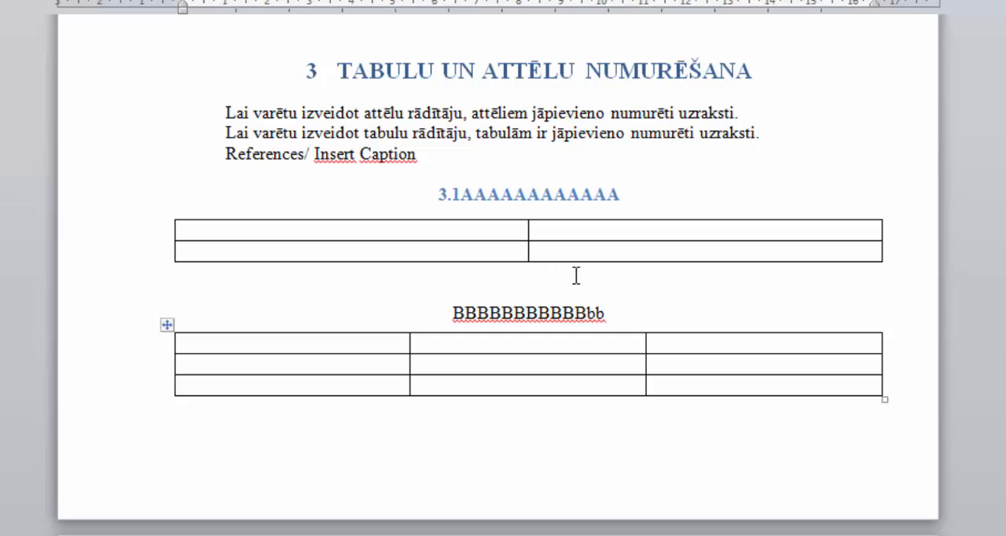
text(. )
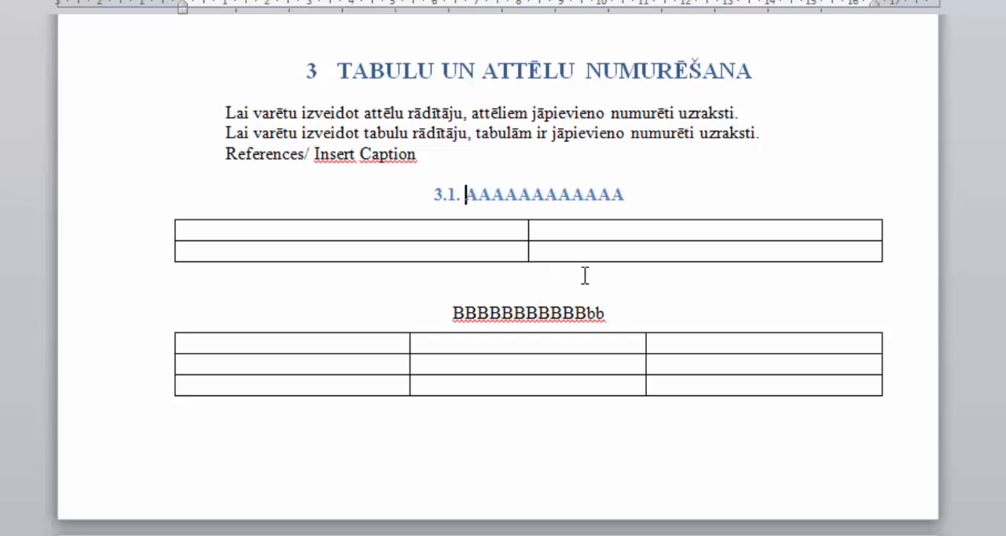
text(tabula)
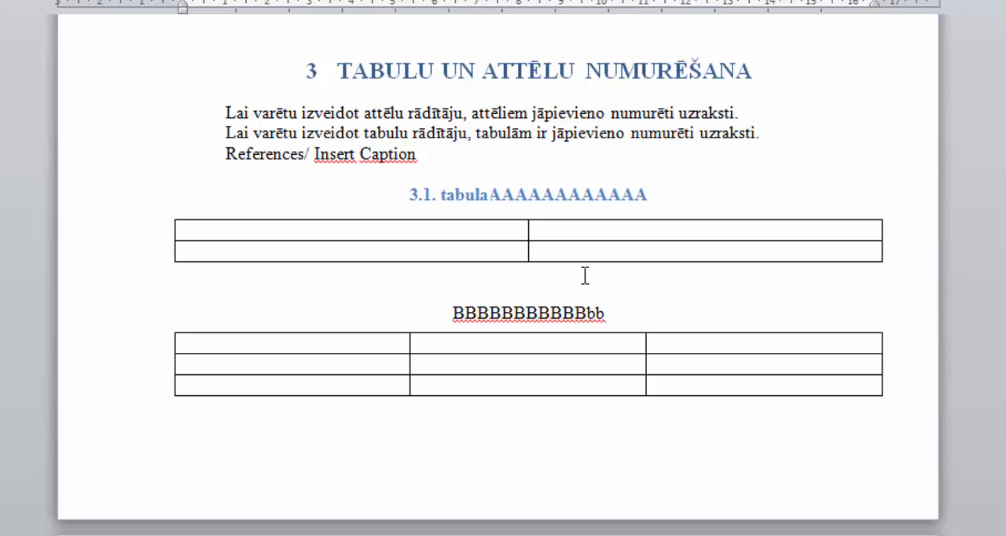
Step: Insert a Table caption number before the second table's title and extend the caption to "3.2. tabula BBBBBBBBBBBbb"
click(454, 313)
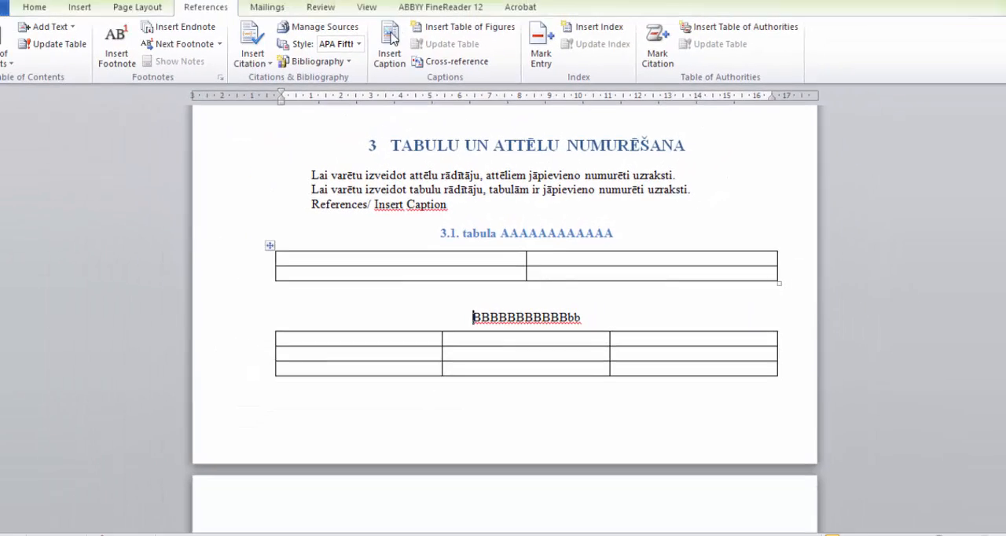
click(397, 59)
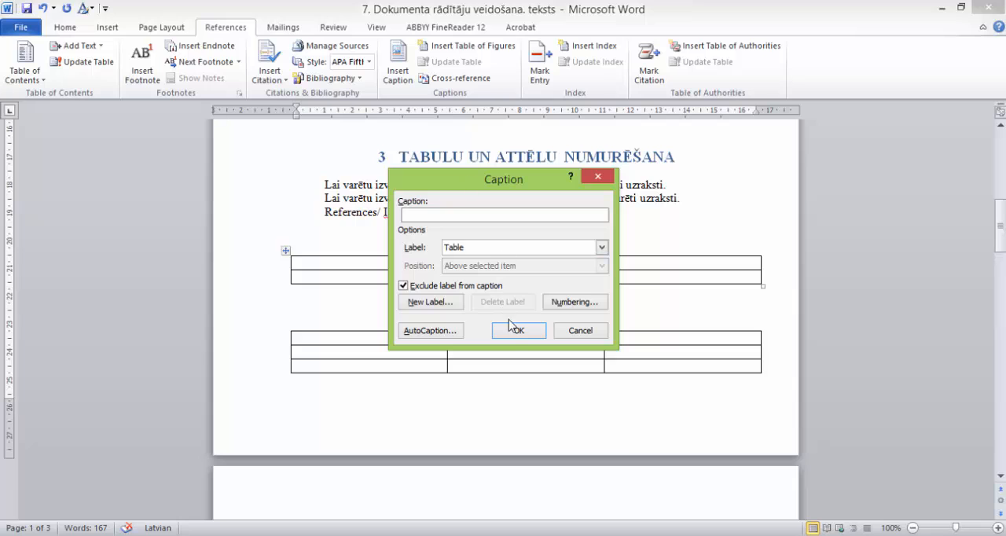
click(515, 330)
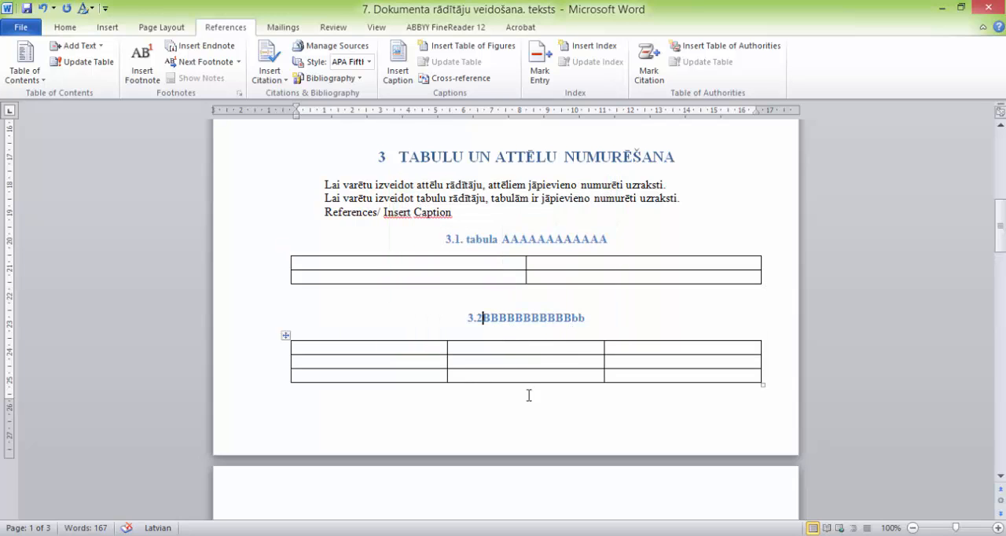
text(.)
text( tabul)
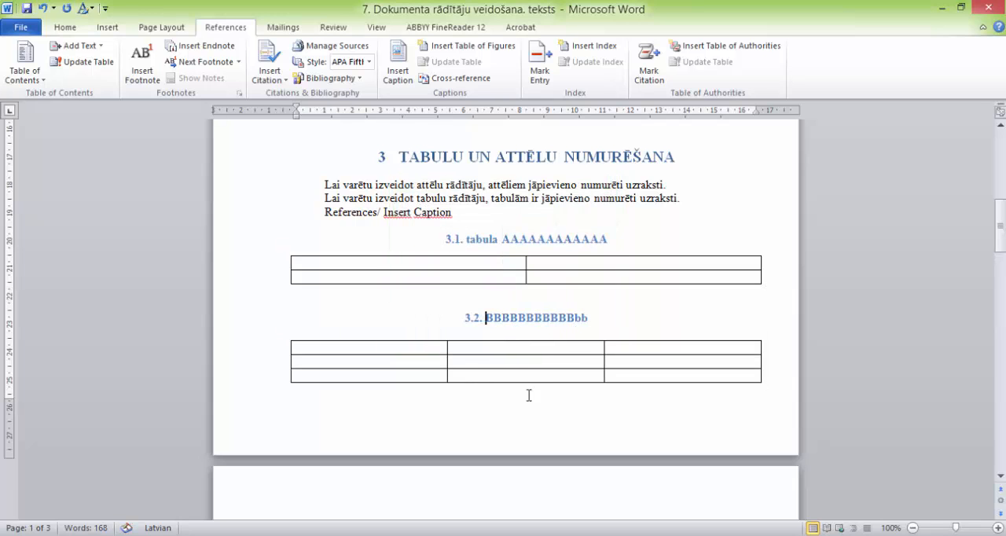
text(a)
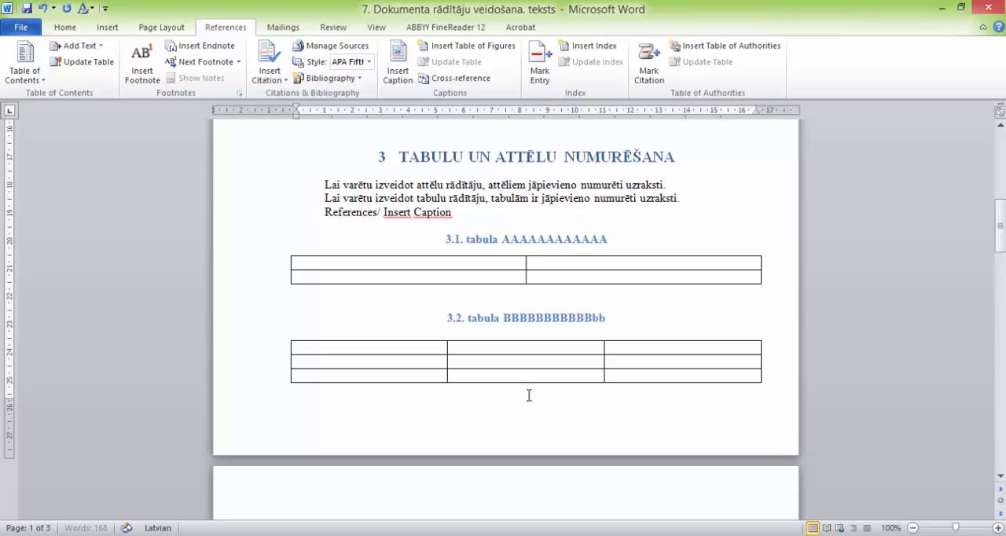
Step: Insert a Table caption number before the third table's title and extend the caption to "3.3. tabula CCCCCCCCCCCCCCCC"
scroll(603, 294, down, 3)
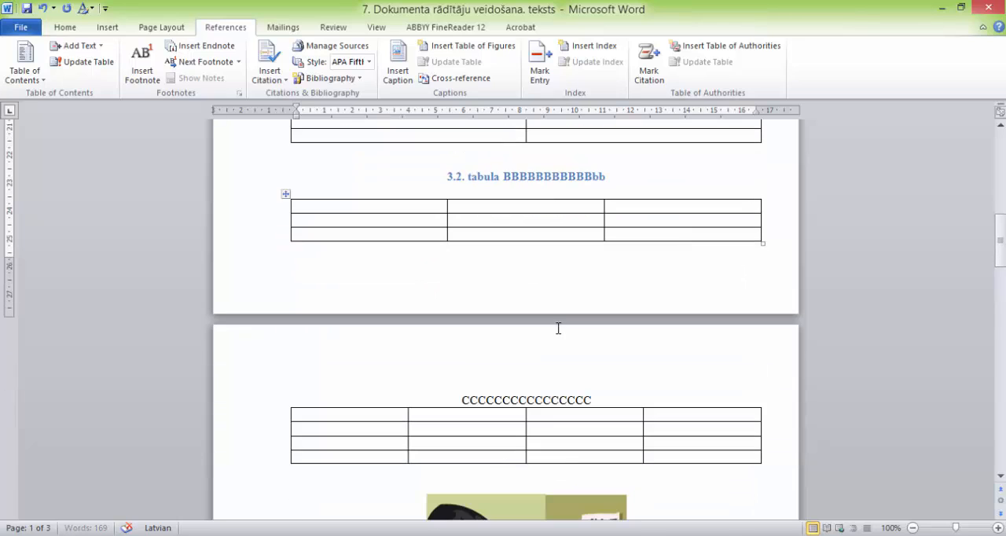
click(462, 399)
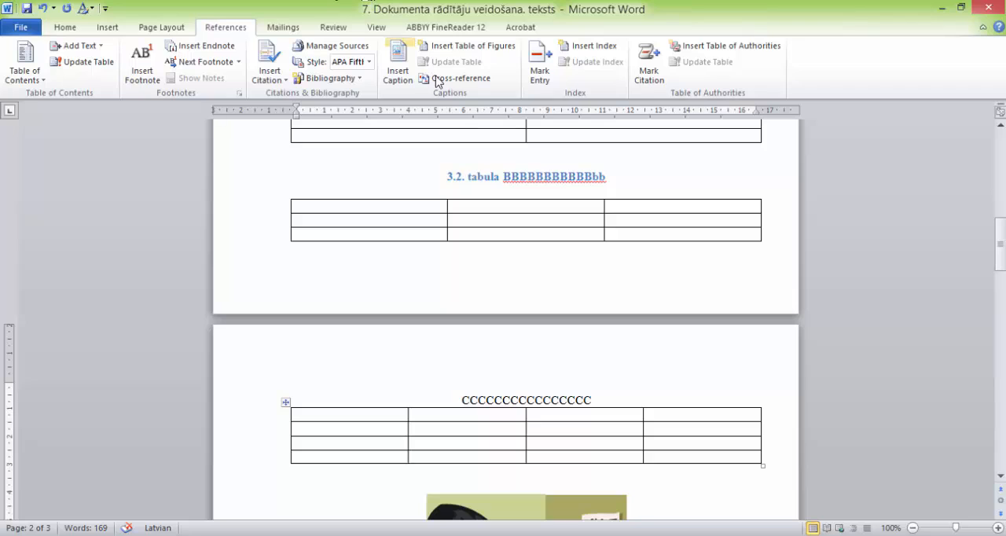
click(407, 70)
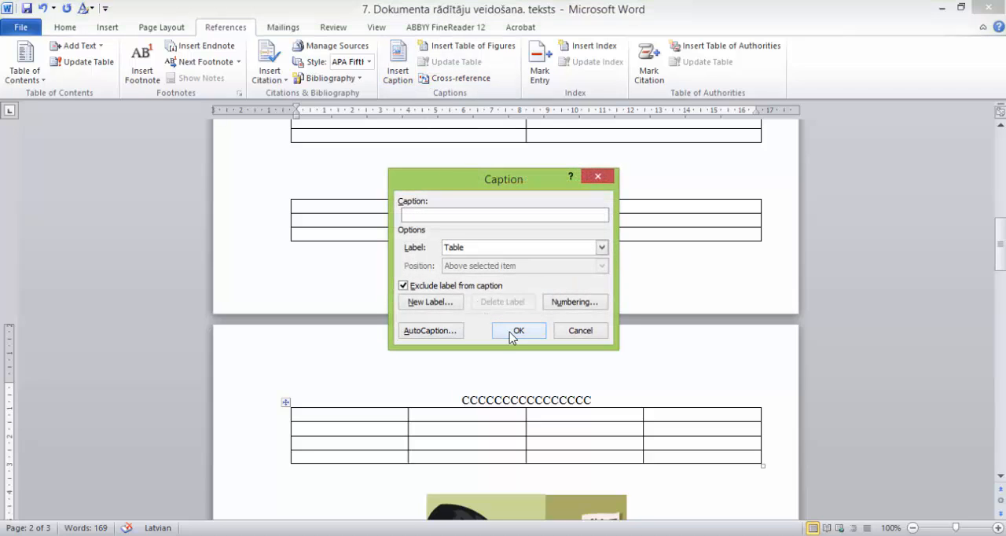
click(517, 330)
text(. tab)
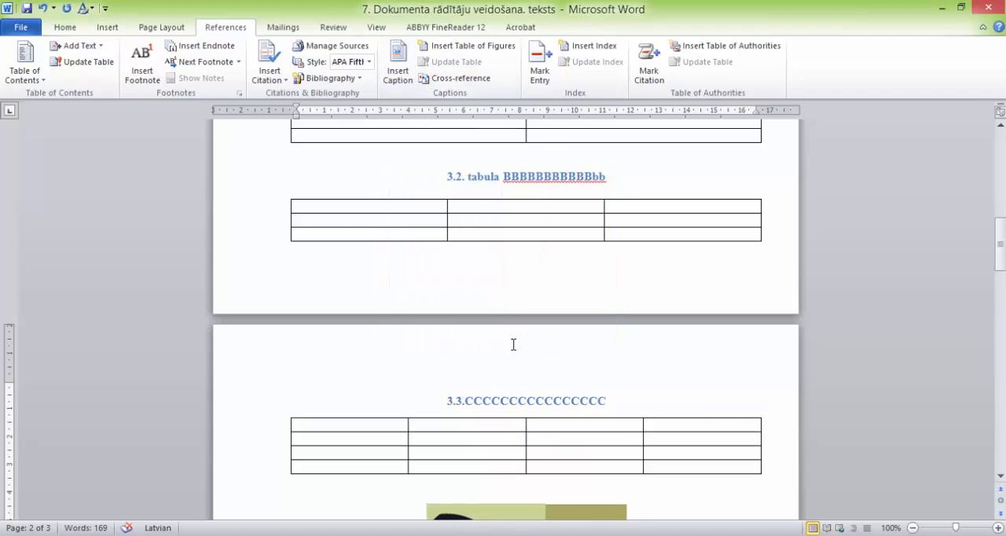
text(ula)
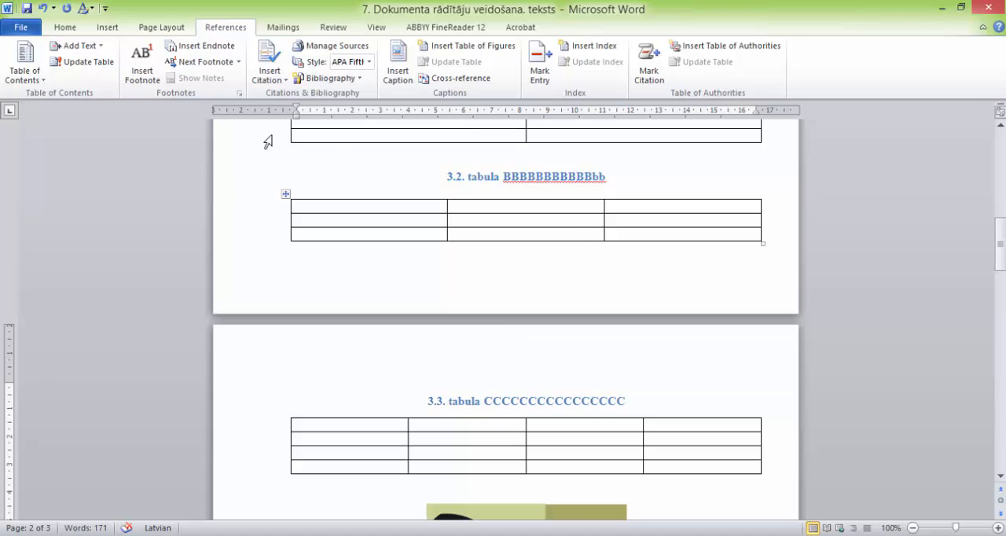
Step: Show the formatting marks and insert a manual line break after "3.1. tabula" in the first table's caption
scroll(494, 198, up, 3)
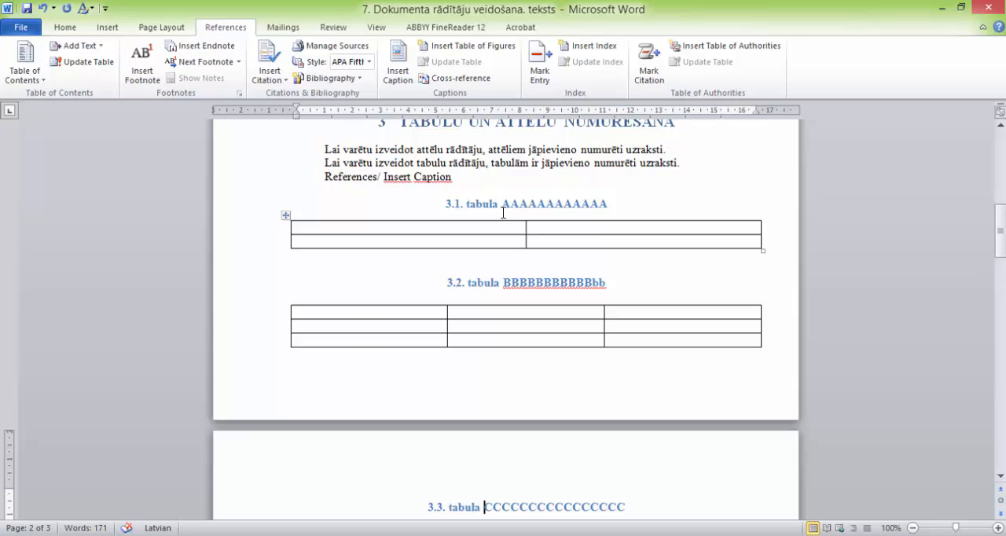
click(68, 29)
click(466, 51)
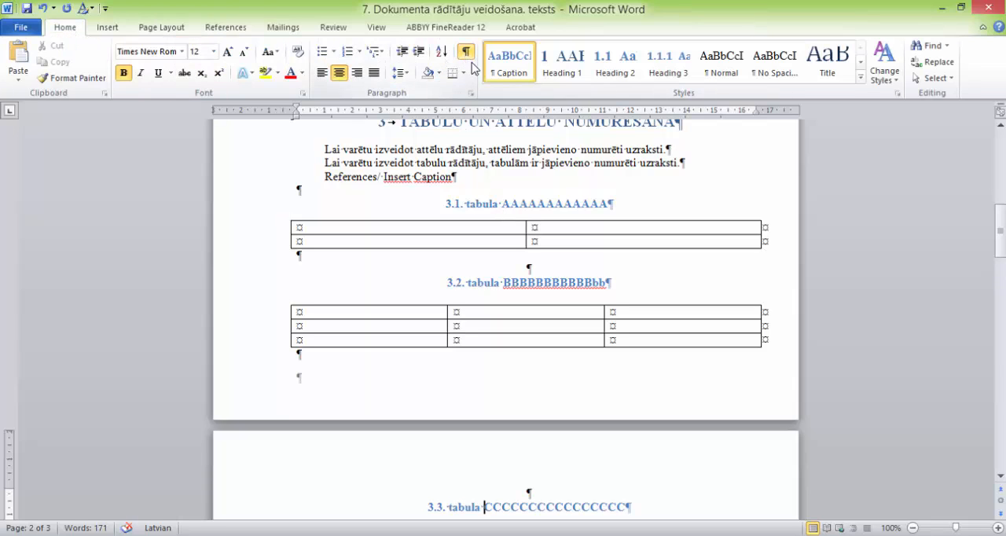
click(498, 204)
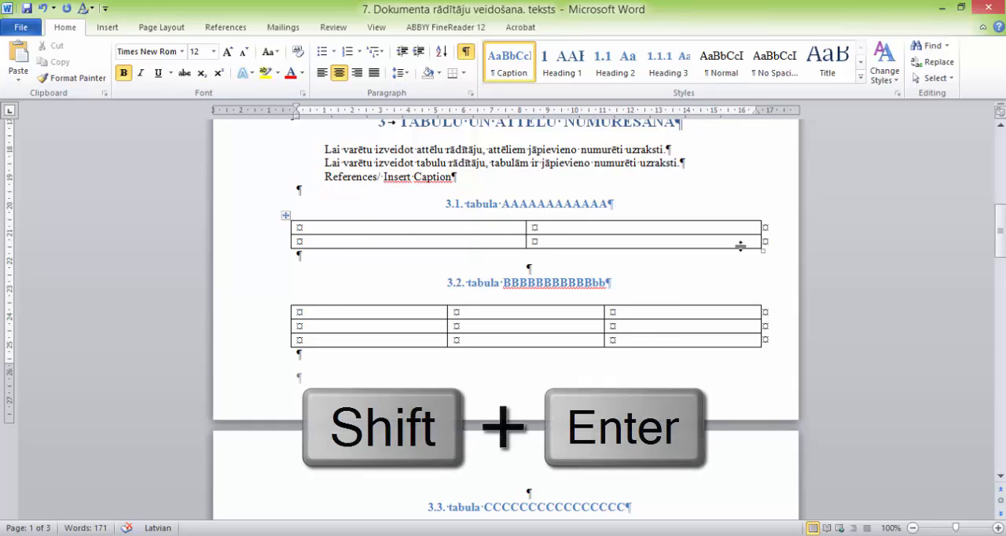
key(shift+Return)
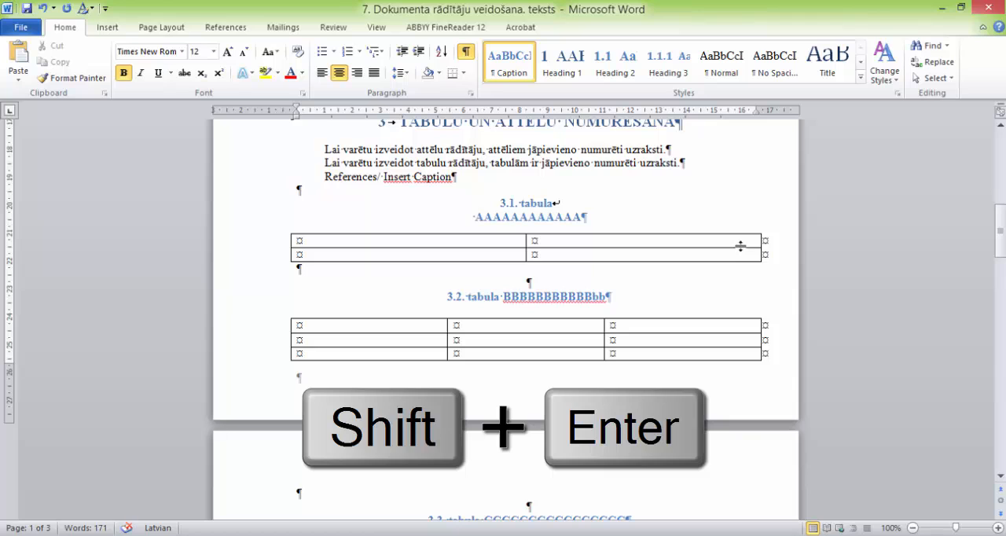
Step: Give the first table's caption a right tab stop at 16 cm and move "3.1. tabula" to it with a tab character
drag(527, 202, 607, 228)
click(598, 220)
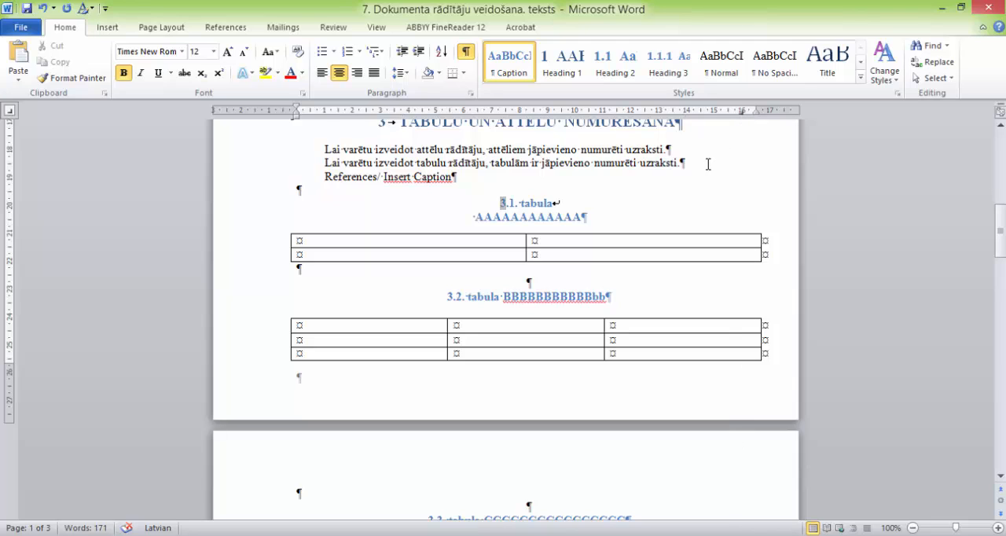
key(Tab)
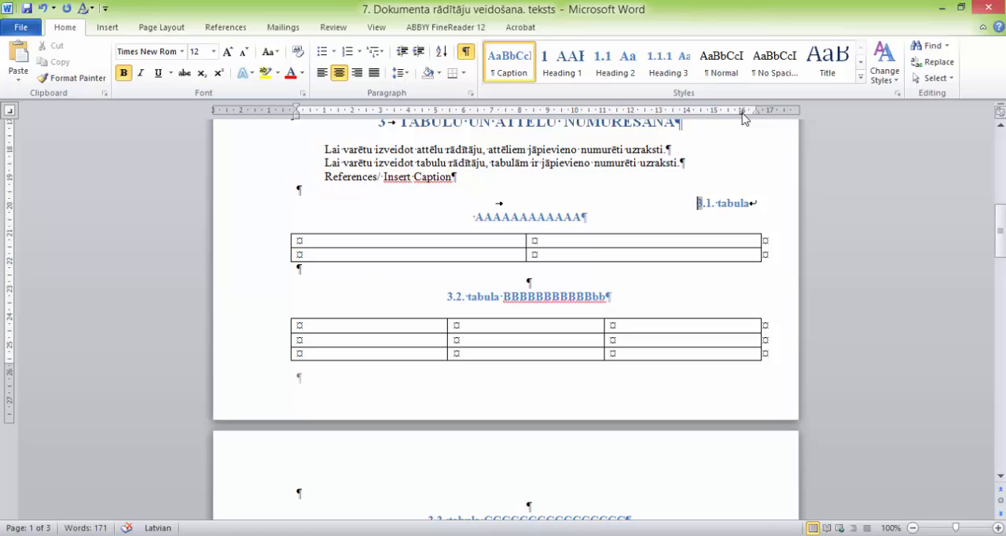
Step: Put the second table's title on its own line with a manual line break and tab "3.2. tabula" to the right tab stop
scroll(708, 207, down, 2)
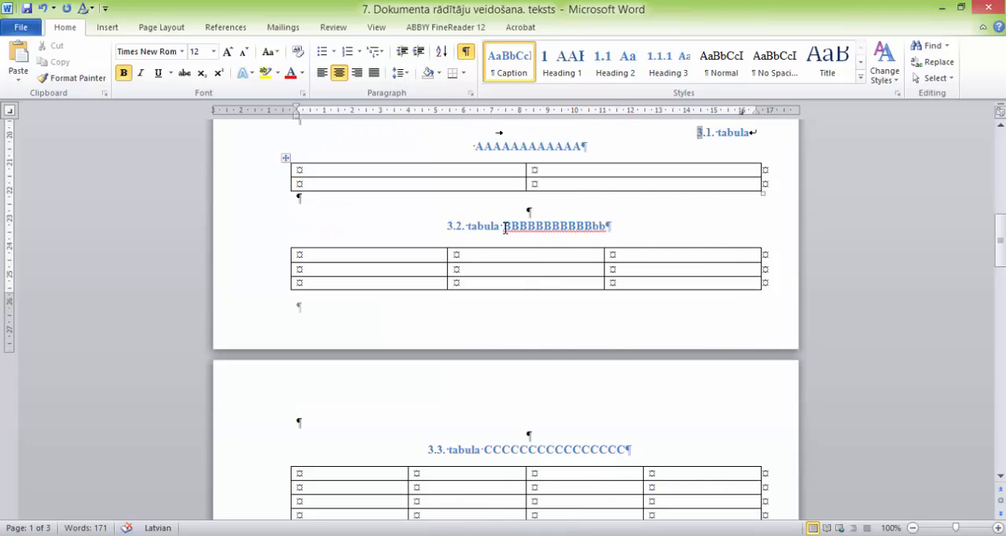
click(498, 226)
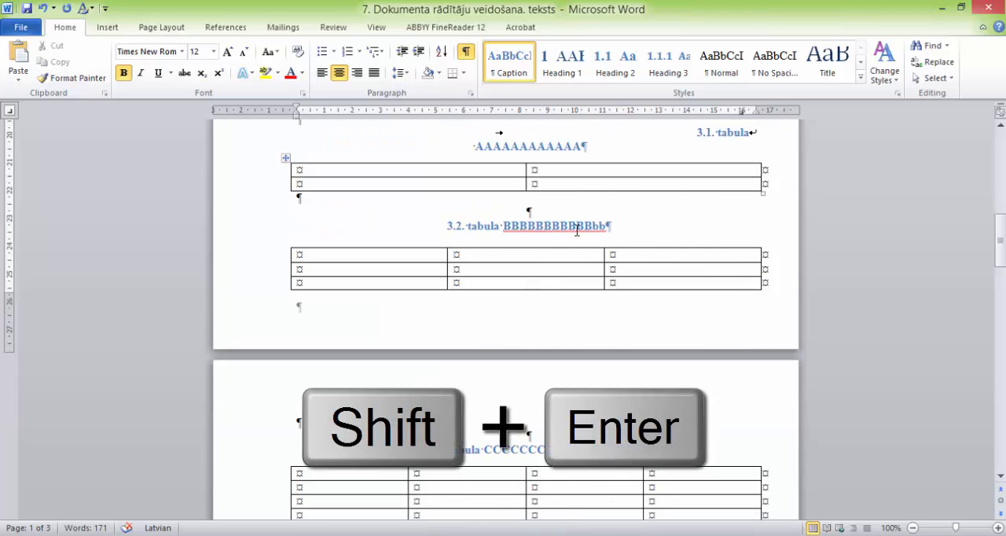
key(shift+Return)
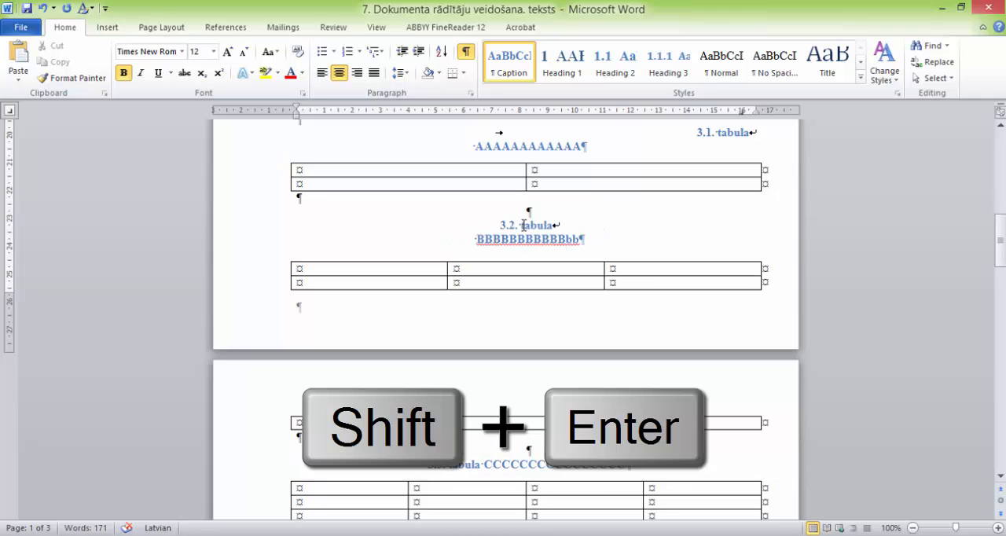
key(Tab)
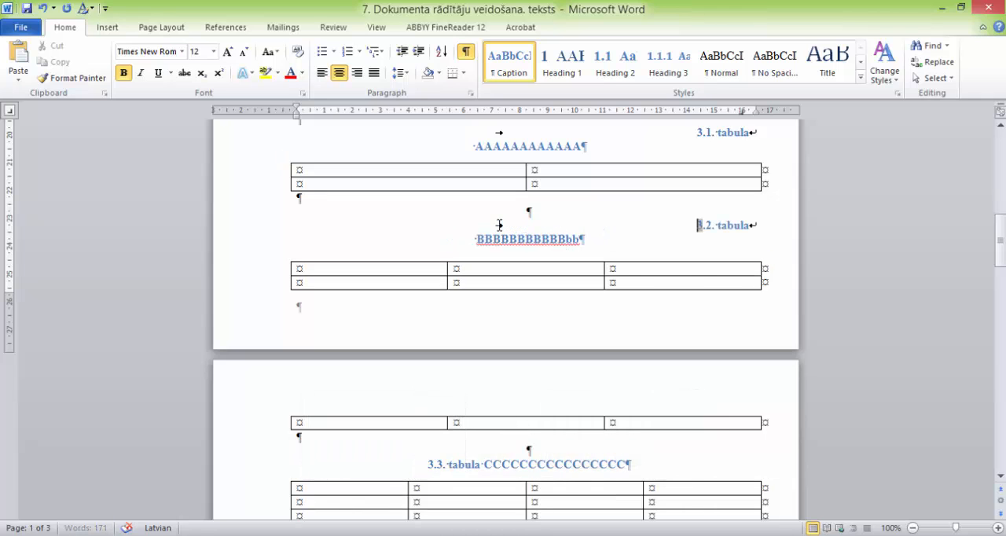
scroll(526, 244, down, 3)
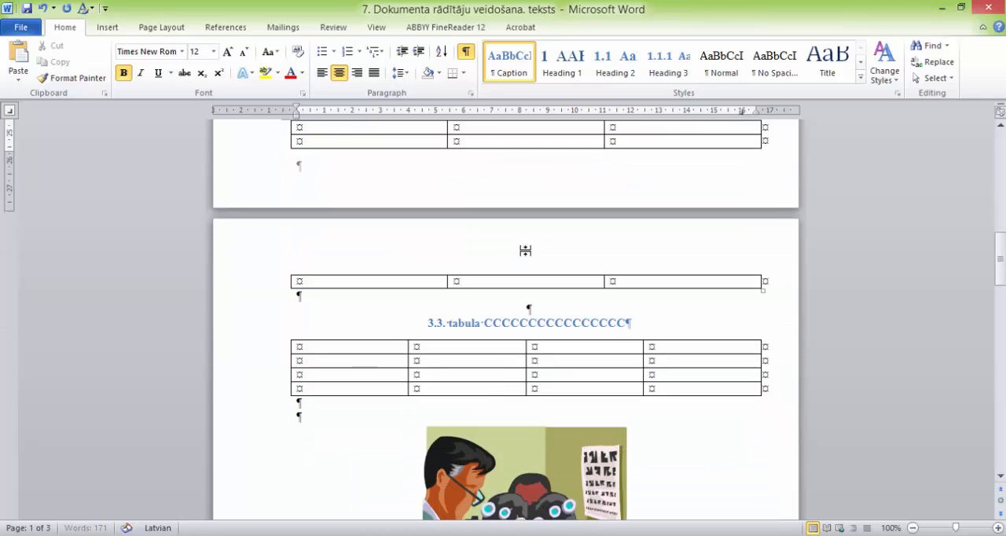
click(484, 323)
key(Return)
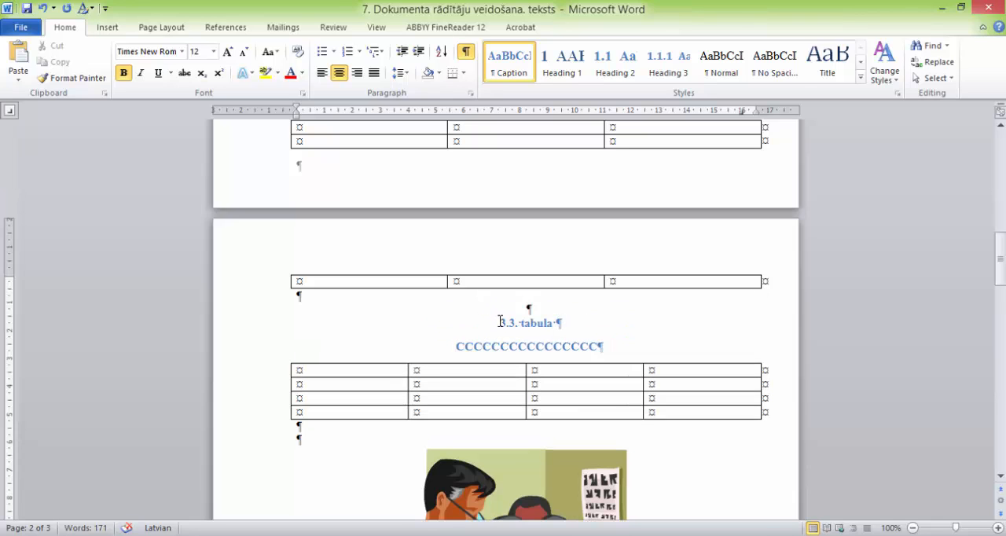
click(568, 323)
key(Delete)
Step: Insert a manual line break after "3.3. tabula" in the third table's caption and tab the number to the right tab stop
key(shift+Return)
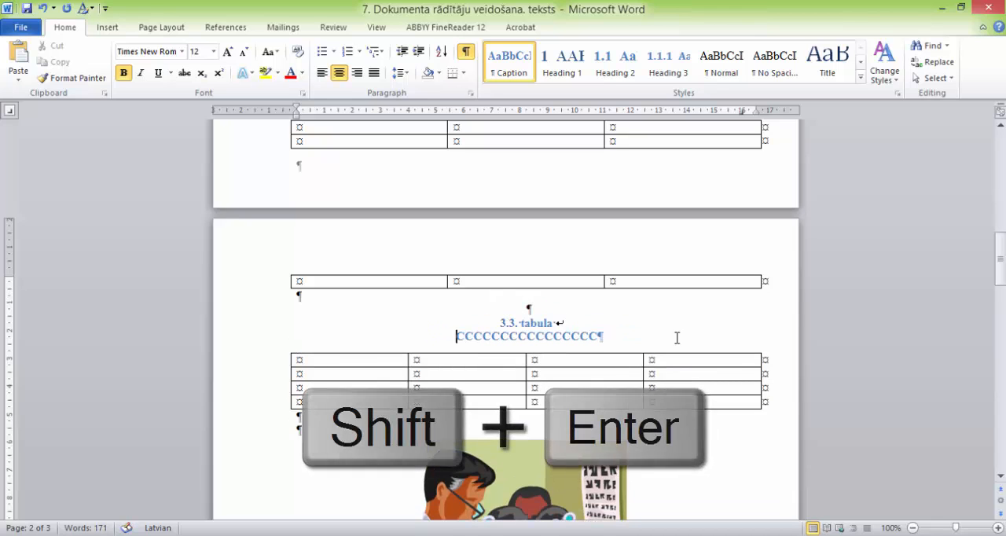
click(501, 323)
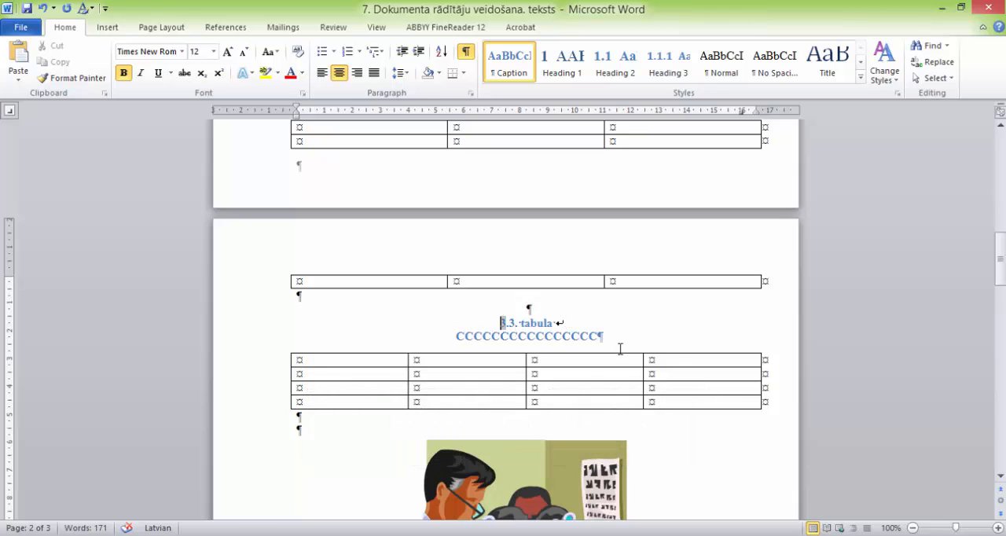
key(Tab)
scroll(595, 334, down, 1)
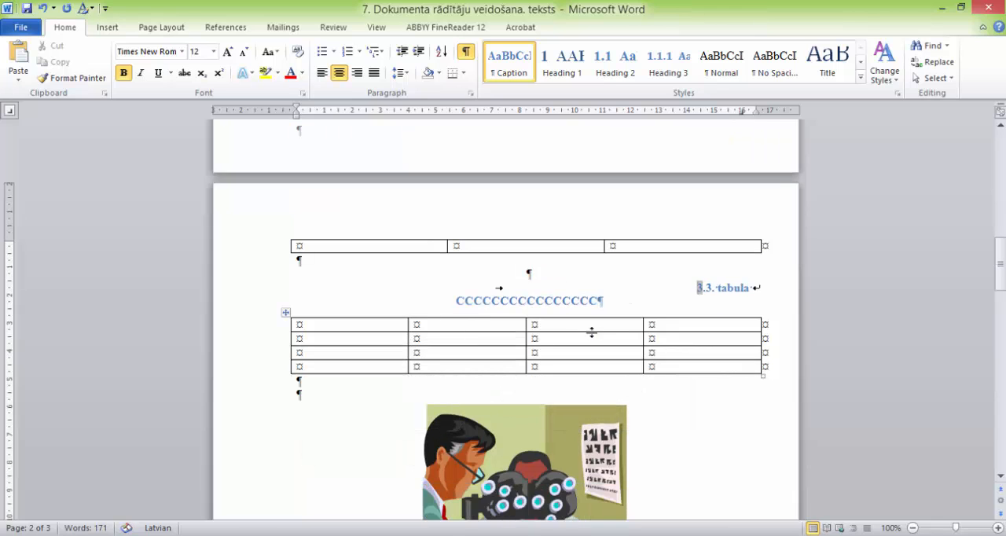
Step: Modify the Caption style from the first table's caption so its font colour is Automatic, and close Apply Styles after checking the captions
scroll(593, 332, up, 8)
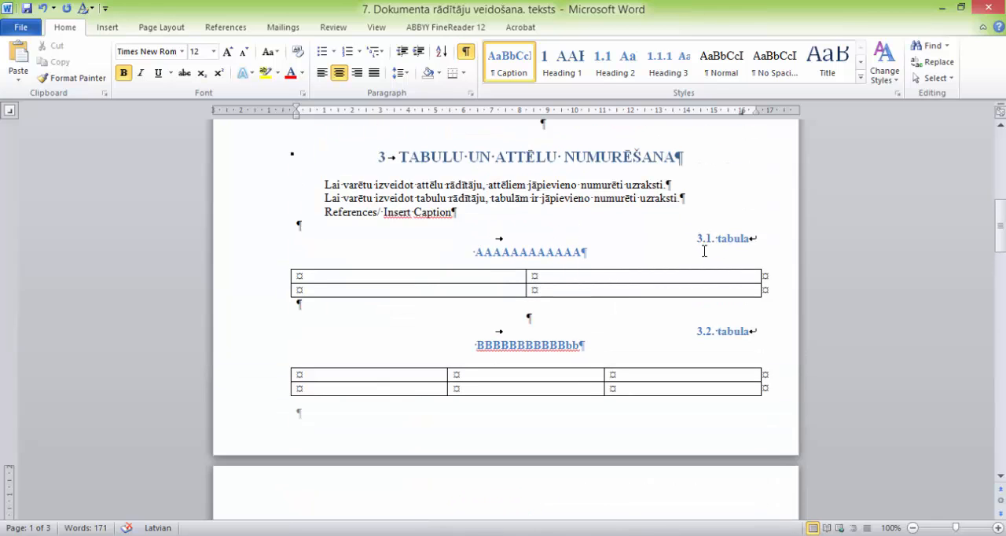
drag(226, 244, 226, 264)
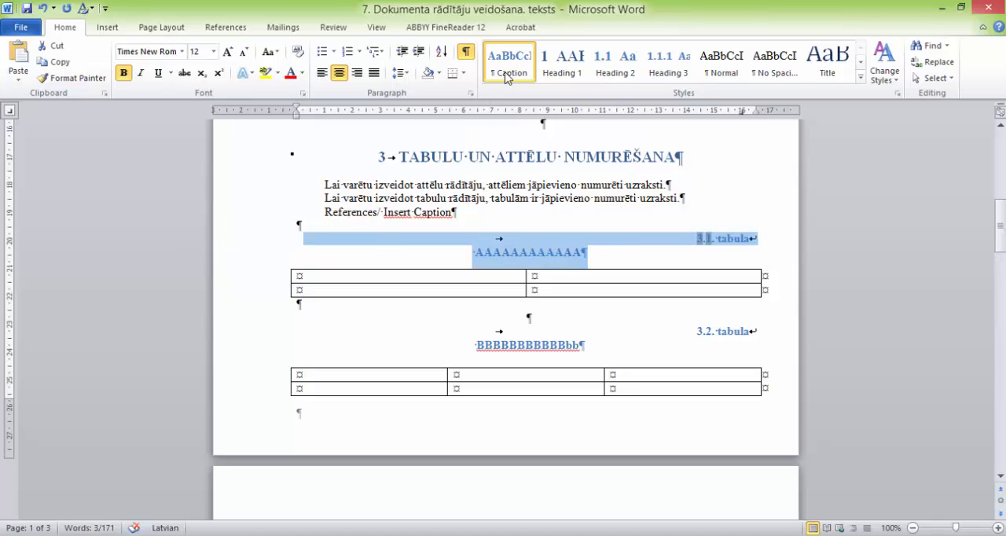
click(896, 94)
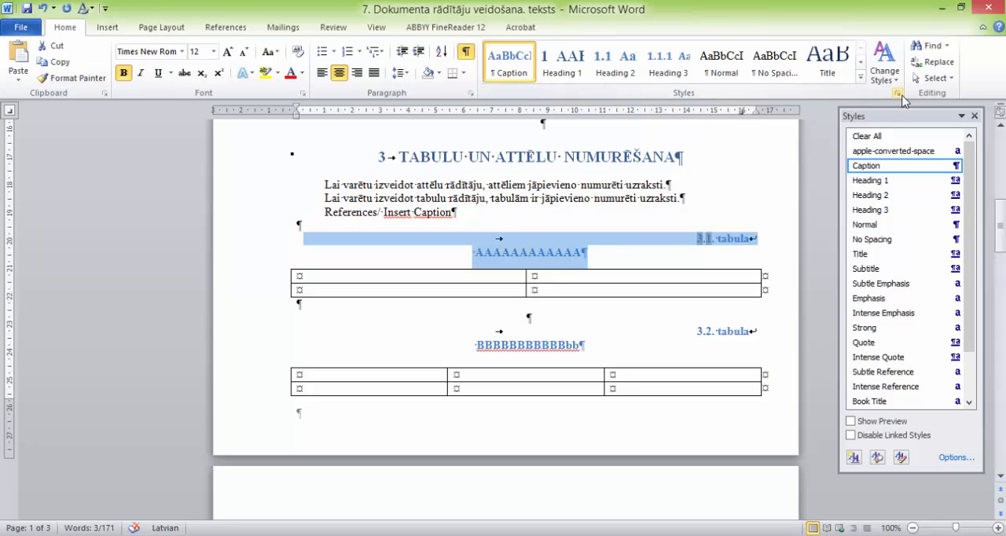
click(897, 94)
click(859, 78)
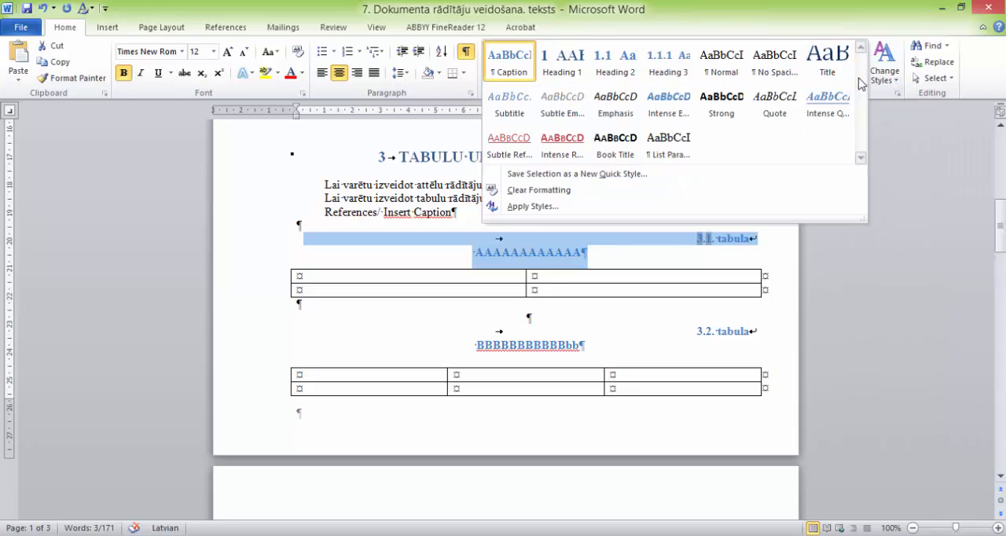
click(540, 200)
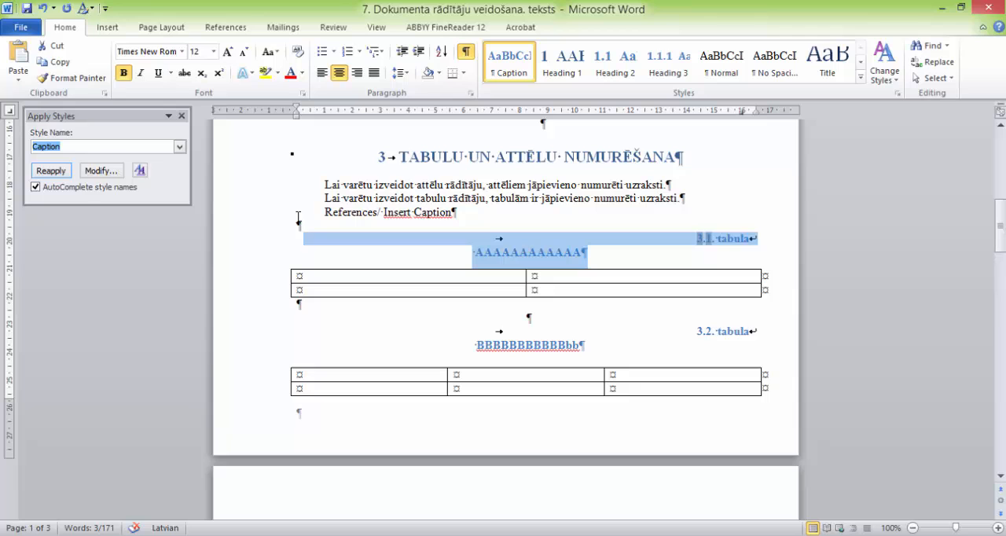
click(101, 171)
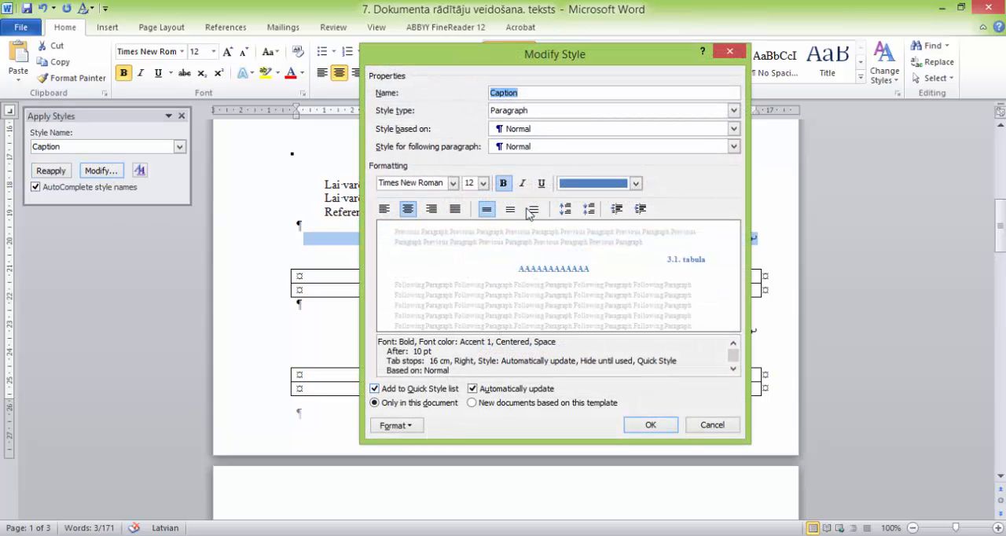
click(635, 183)
click(596, 200)
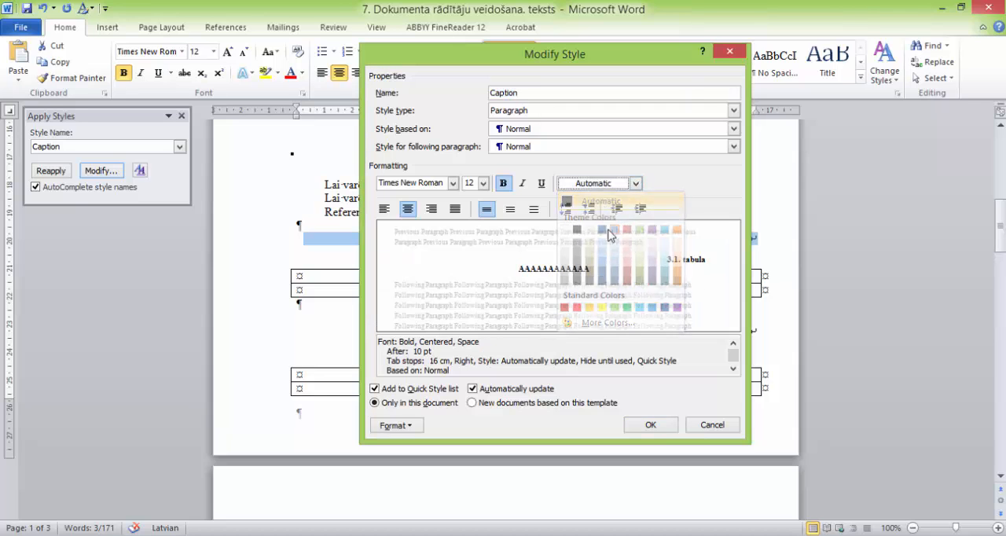
click(649, 425)
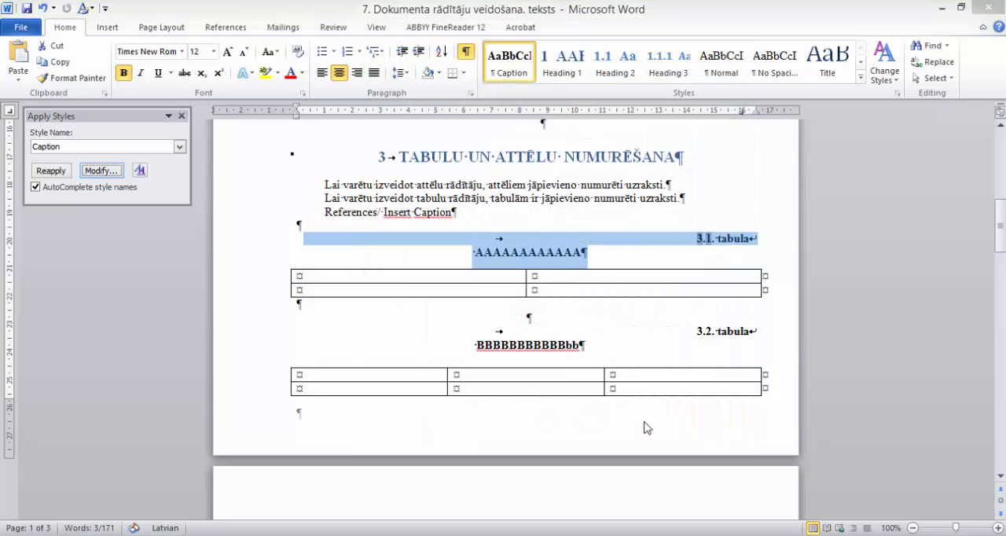
click(667, 350)
scroll(644, 356, down, 9)
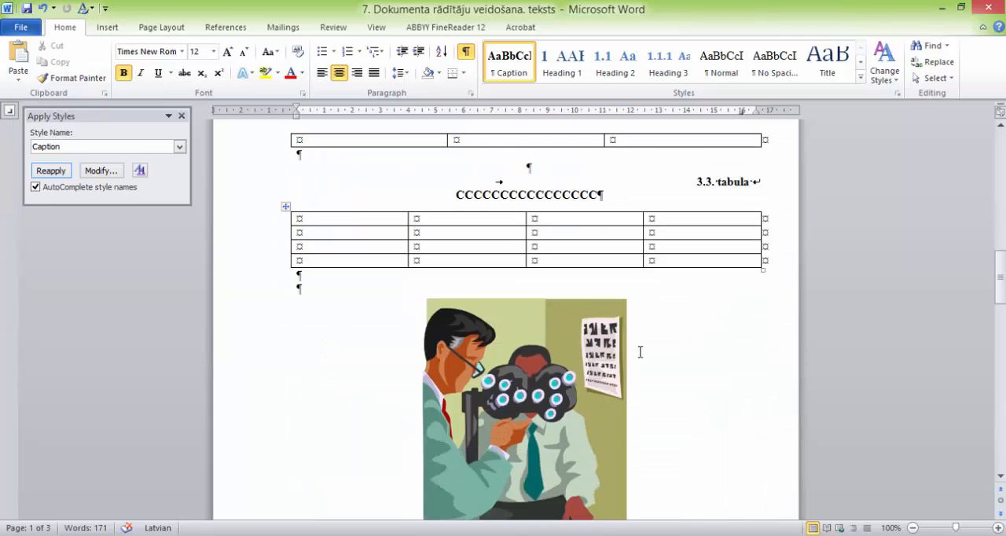
scroll(640, 352, down, 8)
scroll(601, 244, down, 4)
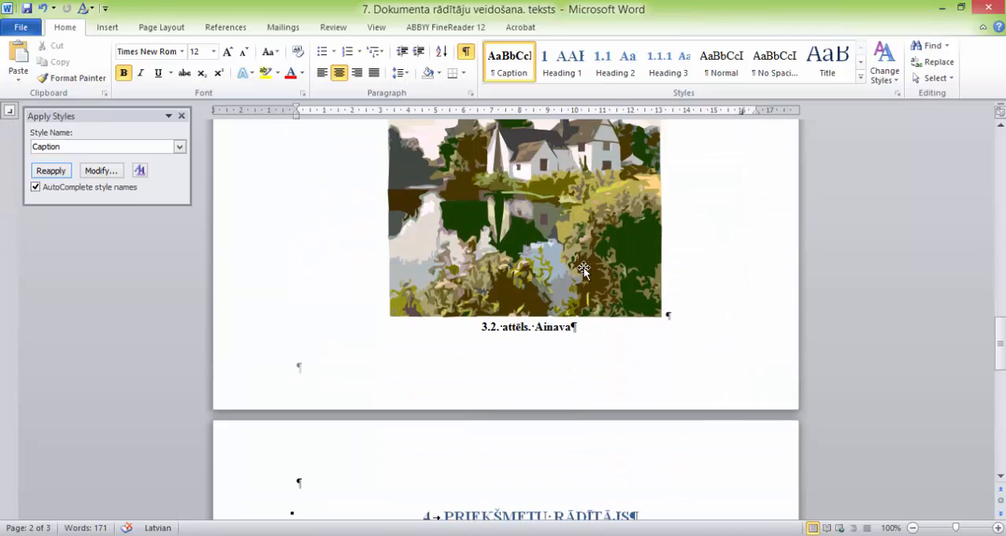
click(182, 118)
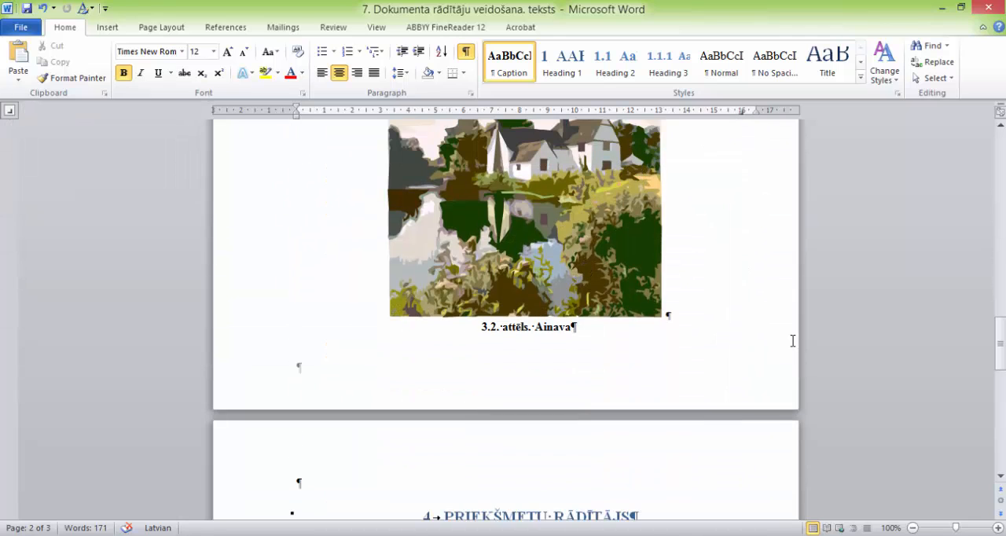
Step: Insert a table index under heading 5.2 "Tabulu rādītājs" using the Table caption label, dotted leaders and right-aligned page numbers
scroll(683, 312, down, 14)
scroll(664, 311, down, 1)
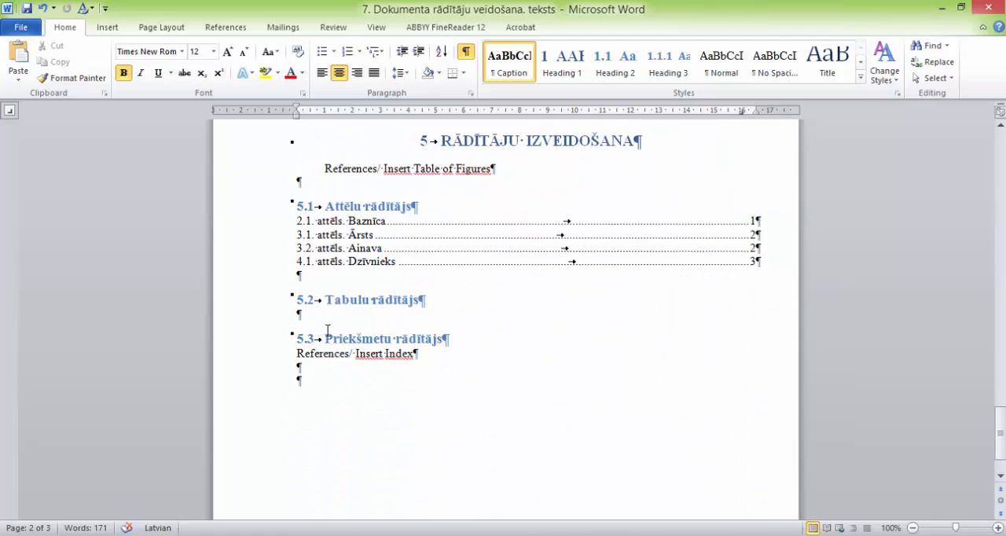
click(226, 27)
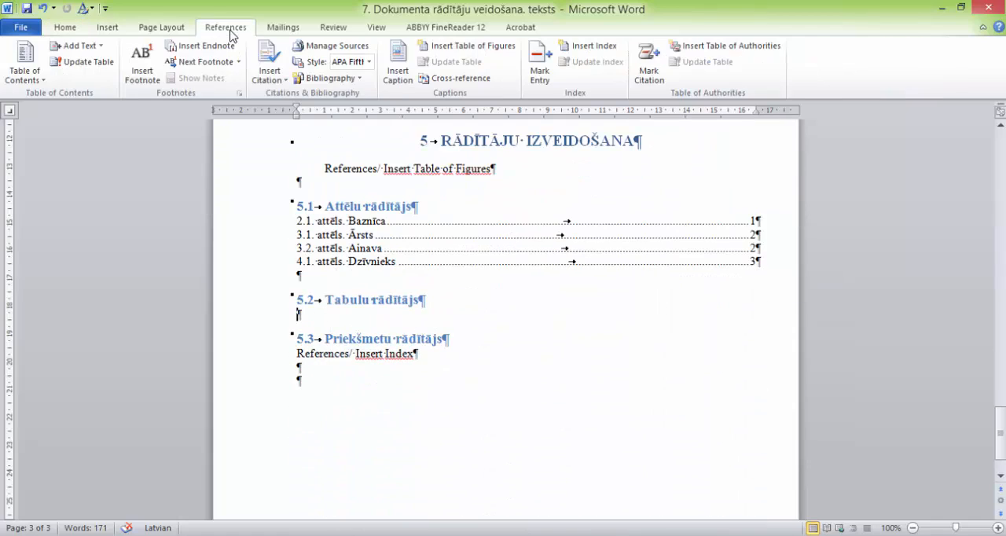
click(471, 51)
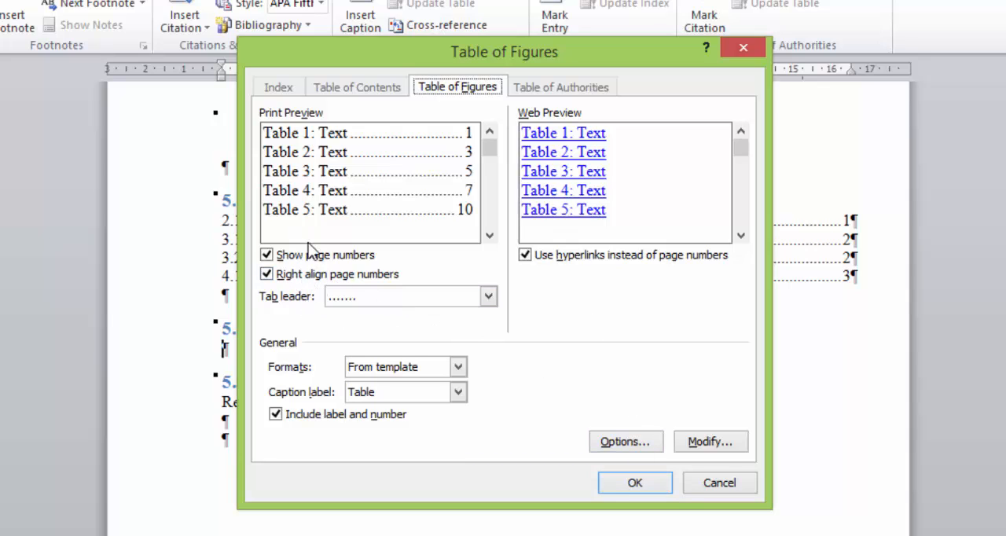
click(635, 479)
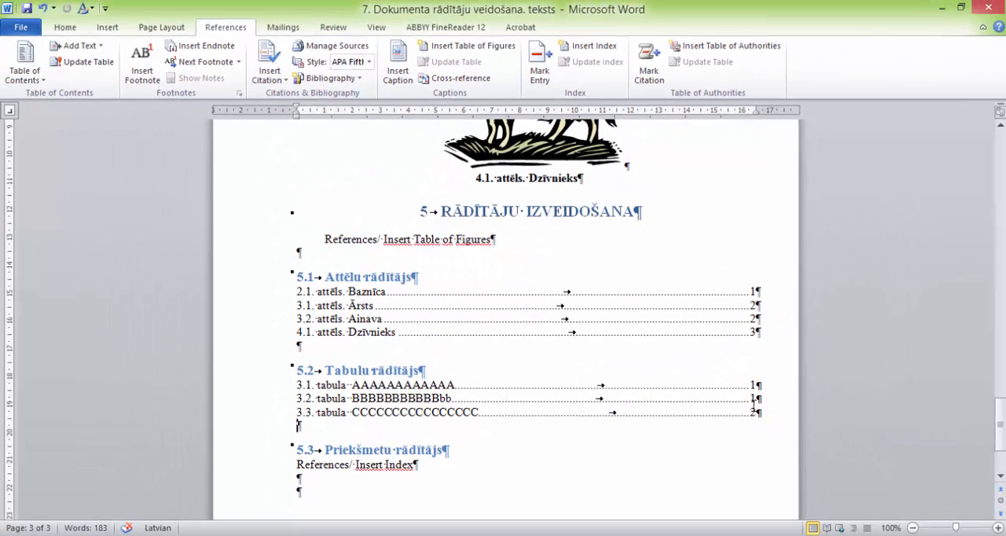
Step: Follow the "3.2. tabula" entry in the table index to its caption and look over the surrounding table captions
click(752, 400)
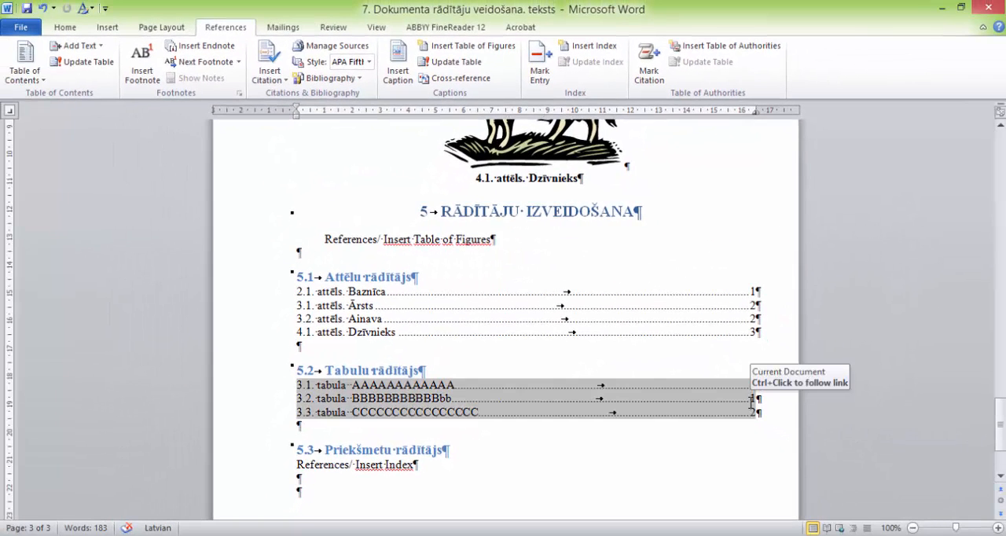
ctrl+click(752, 399)
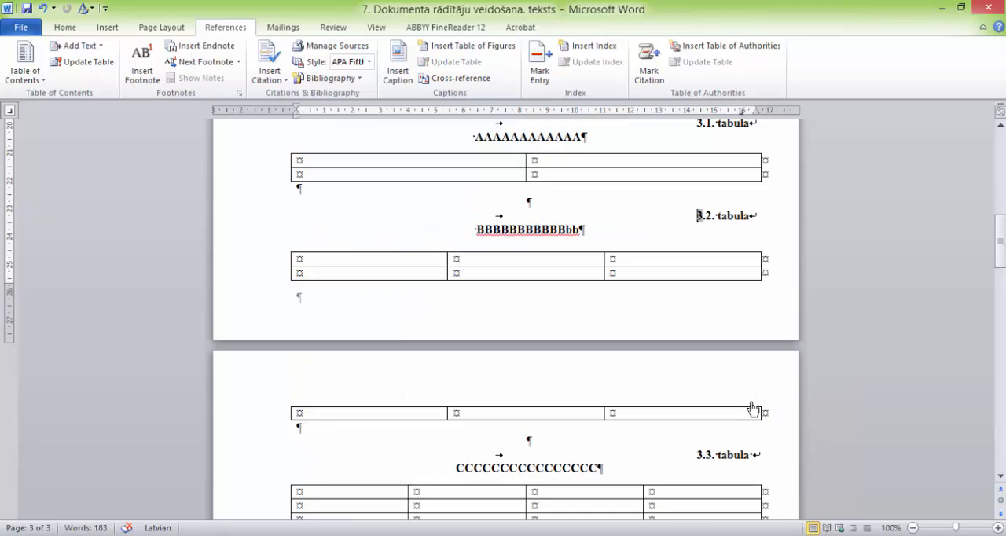
scroll(728, 395, up, 2)
scroll(728, 396, up, 1)
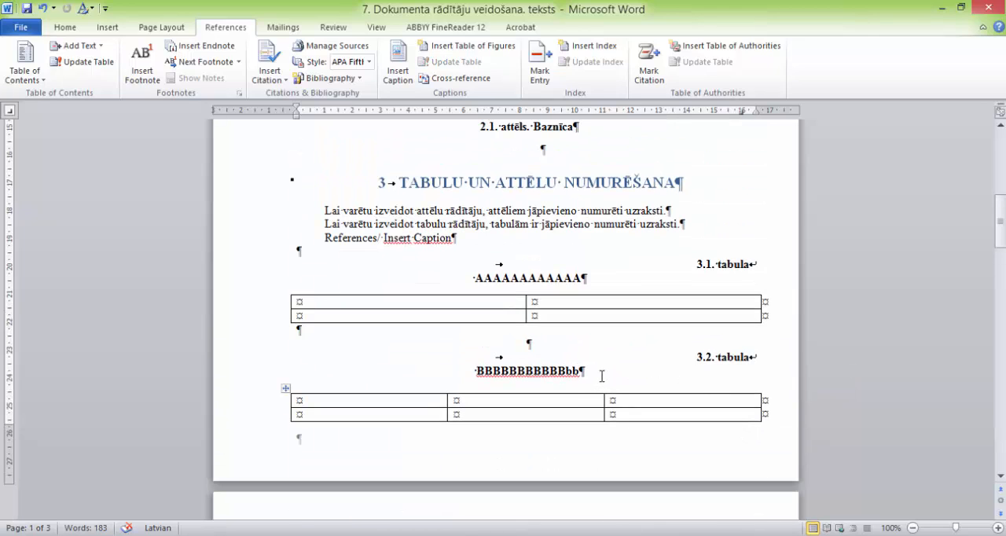
scroll(604, 374, down, 18)
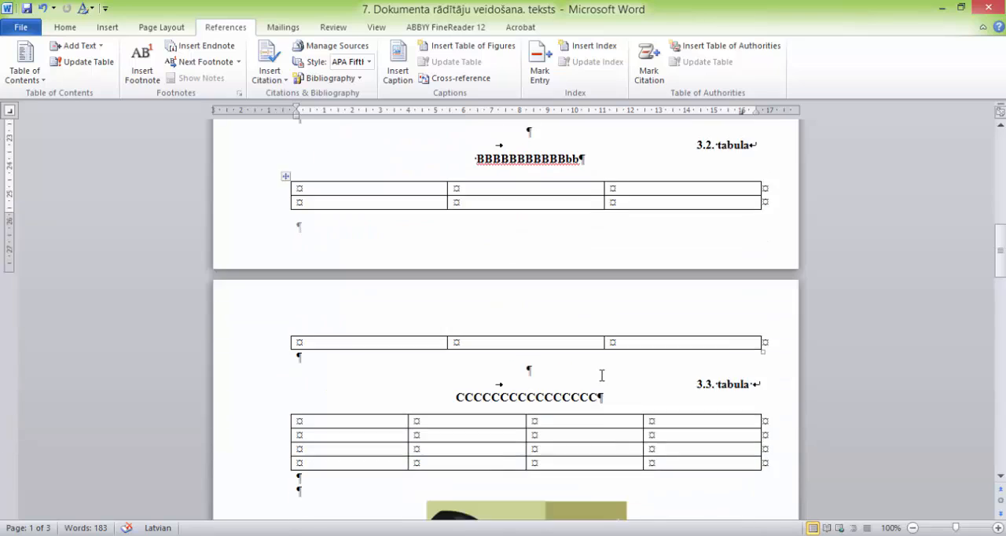
scroll(736, 358, down, 9)
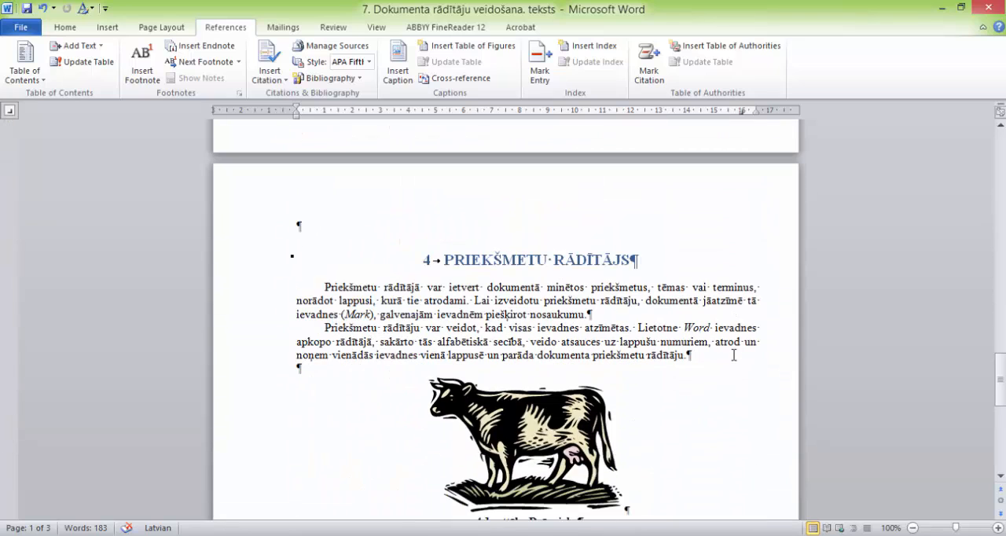
Step: Mark the word "Priekšmetu" in the first paragraph of chapter 4 as an index entry with the main entry "priekšmets"
scroll(735, 312, down, 1)
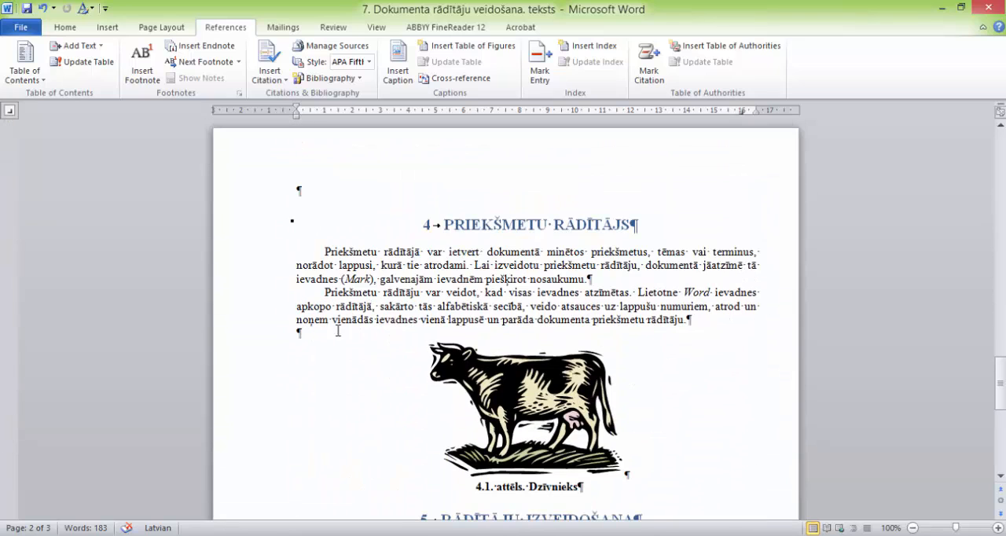
double_click(348, 250)
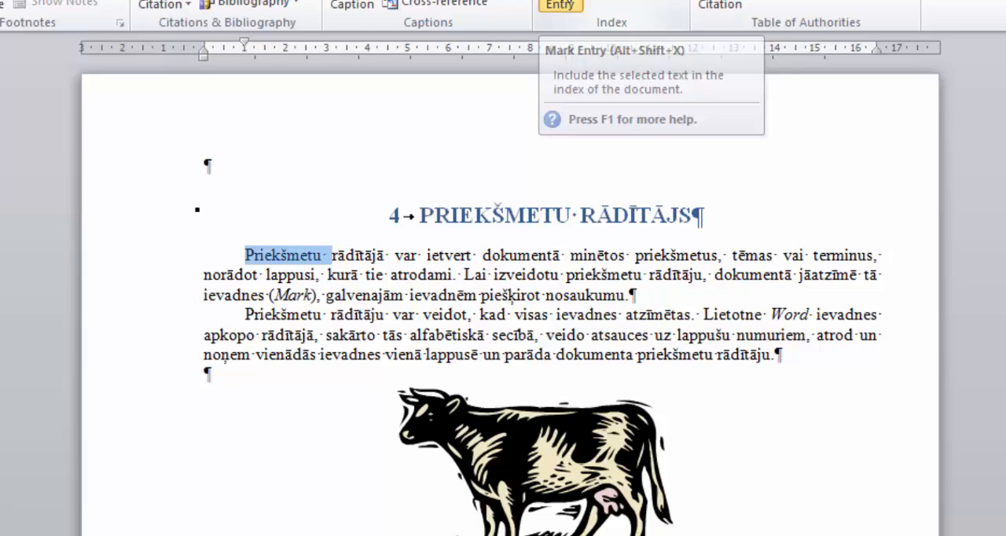
click(541, 71)
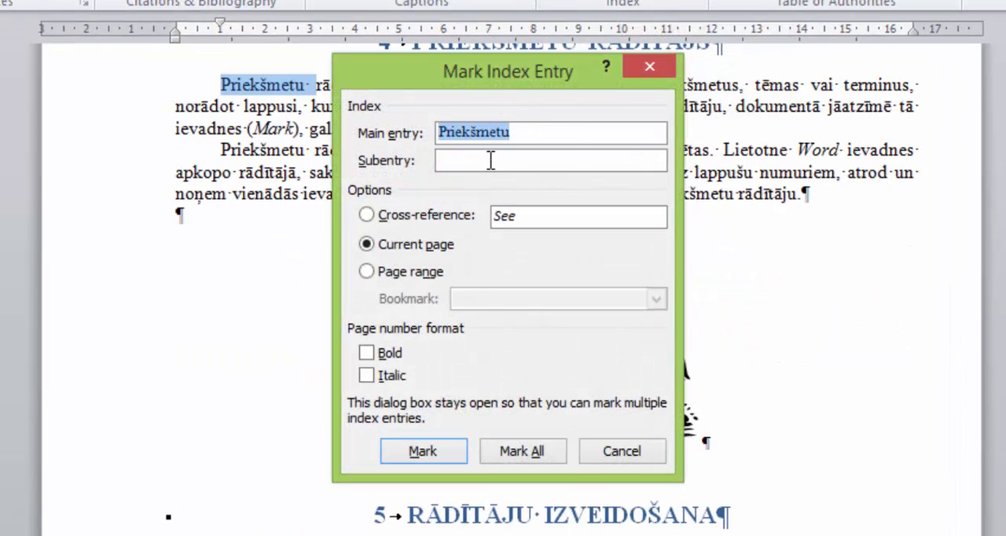
text(prie)
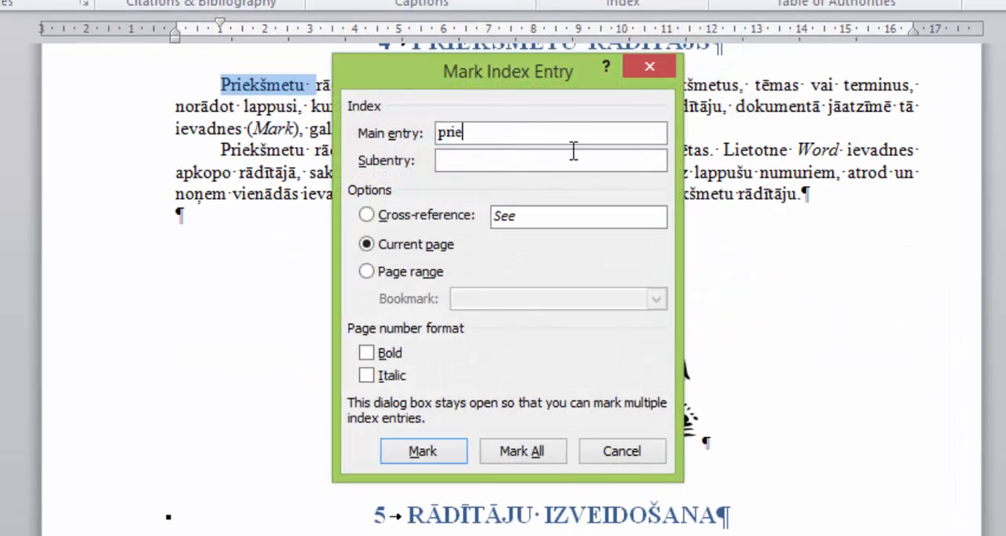
text(kšmets)
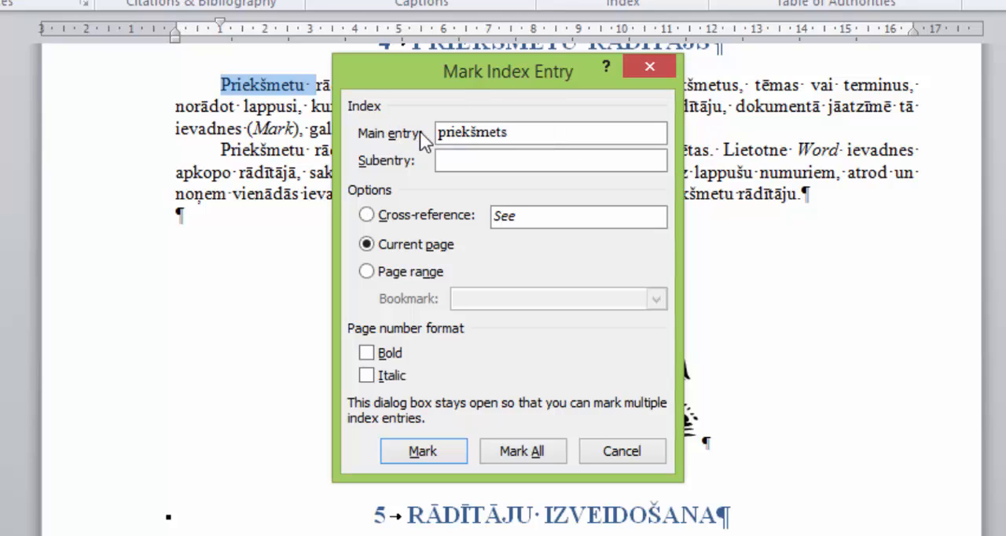
click(422, 451)
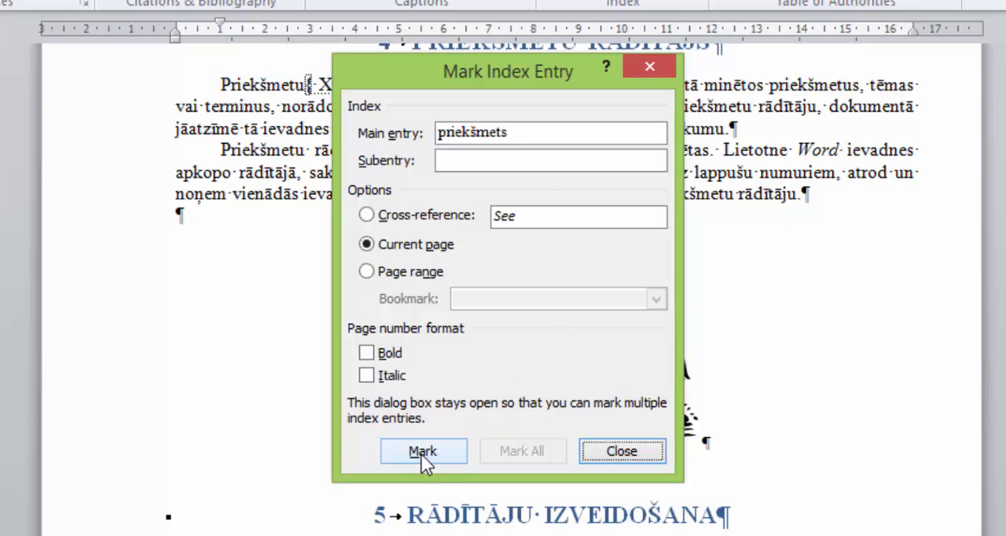
click(616, 448)
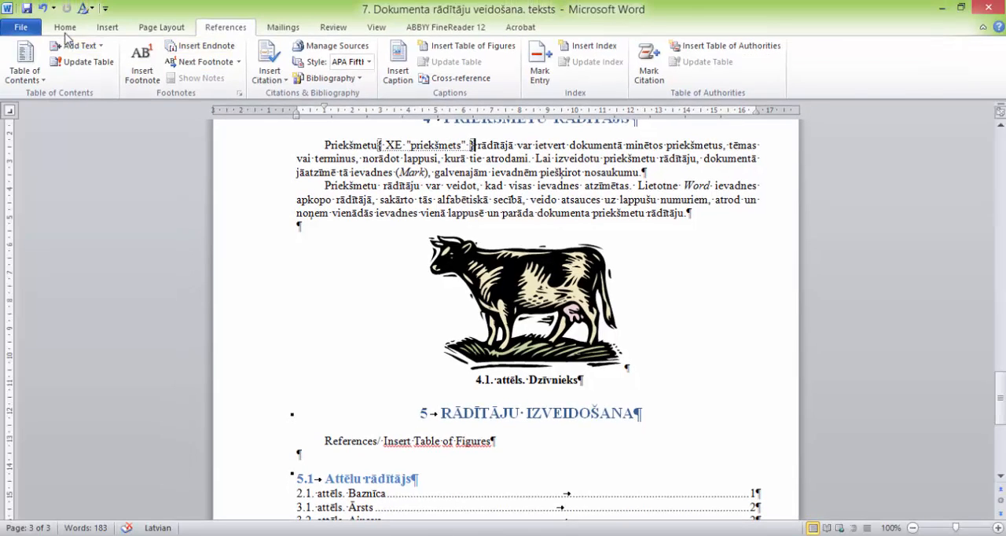
Step: Hide the formatting marks to view the paragraph without its index field code, and show them again
click(66, 32)
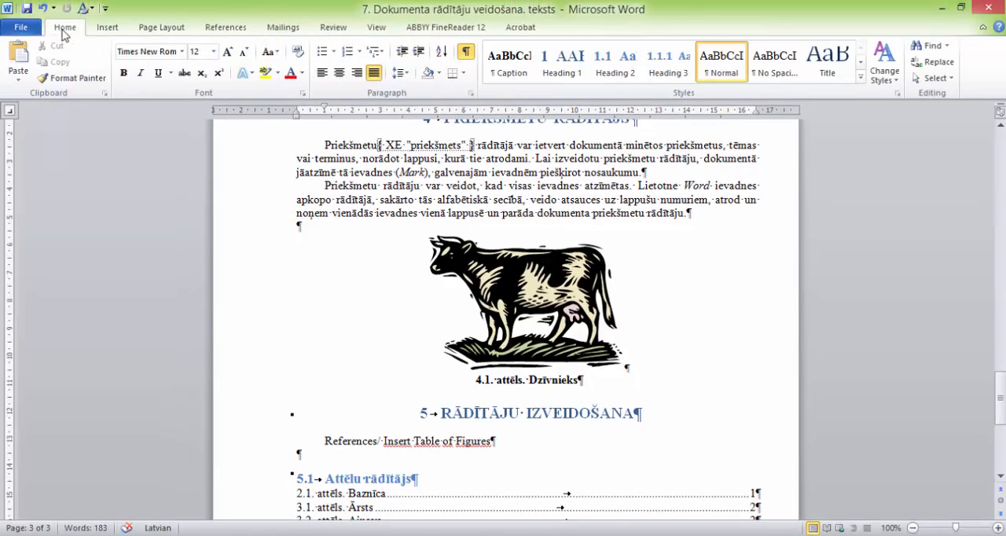
click(466, 53)
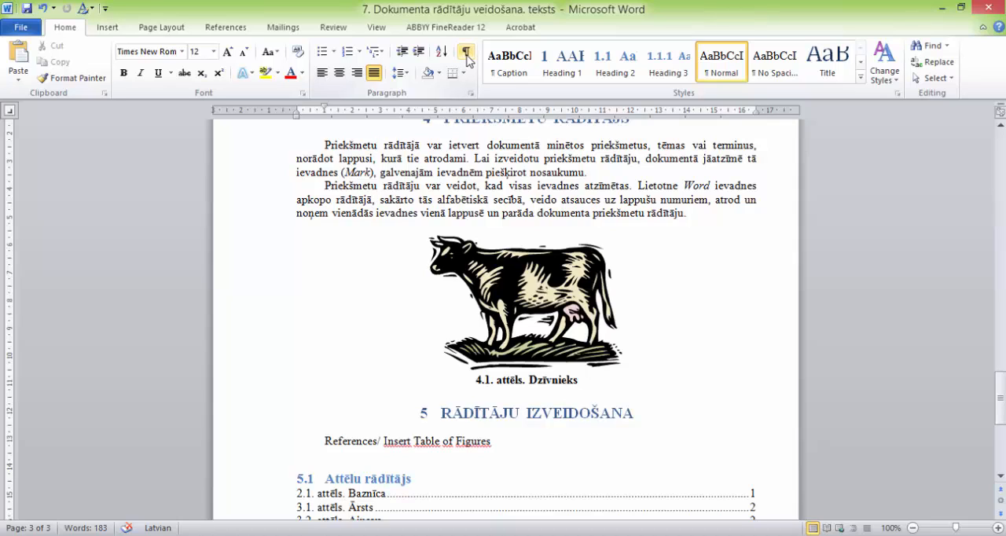
click(467, 54)
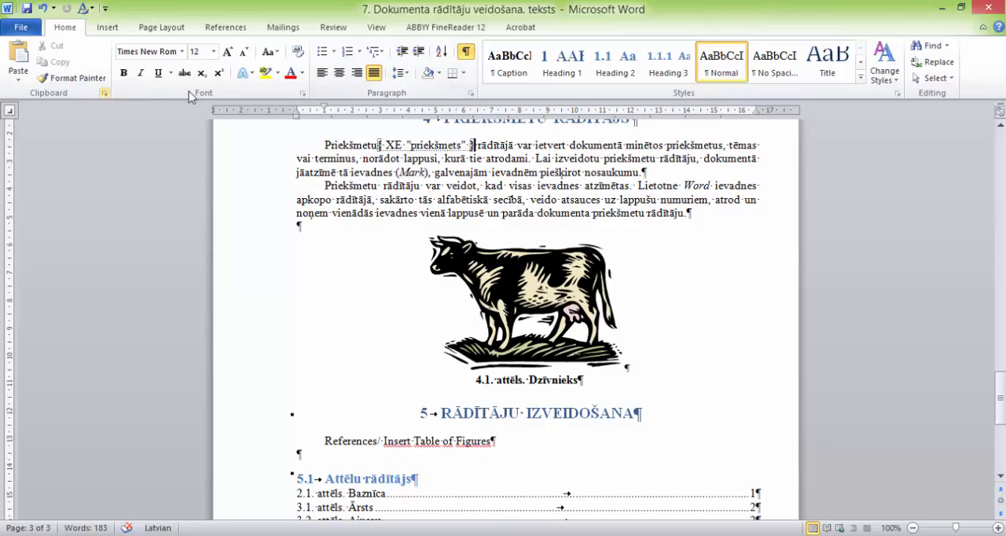
Step: Mark the word "lappušu" in the second paragraph of chapter 4 as an index entry with the main entry "lappuse"
double_click(623, 199)
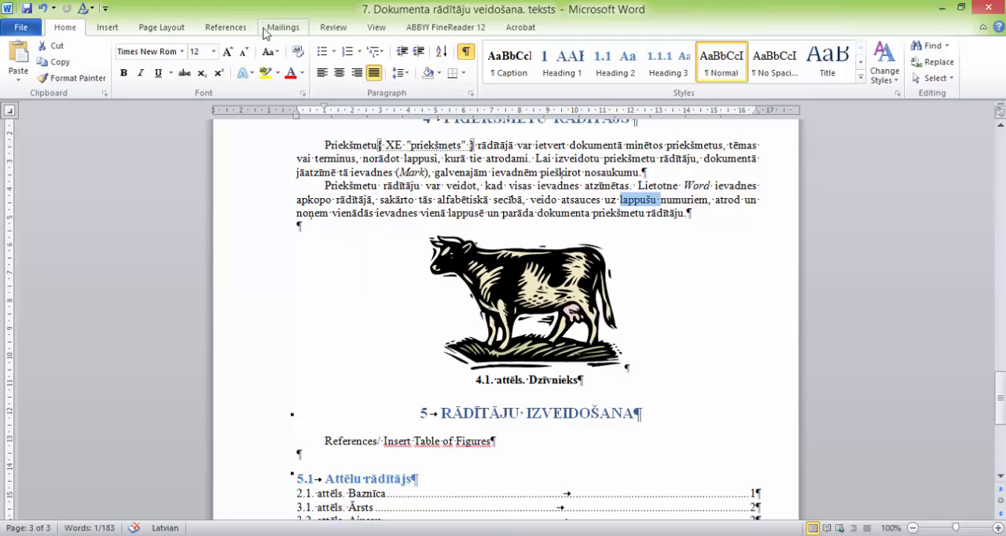
click(225, 31)
click(539, 79)
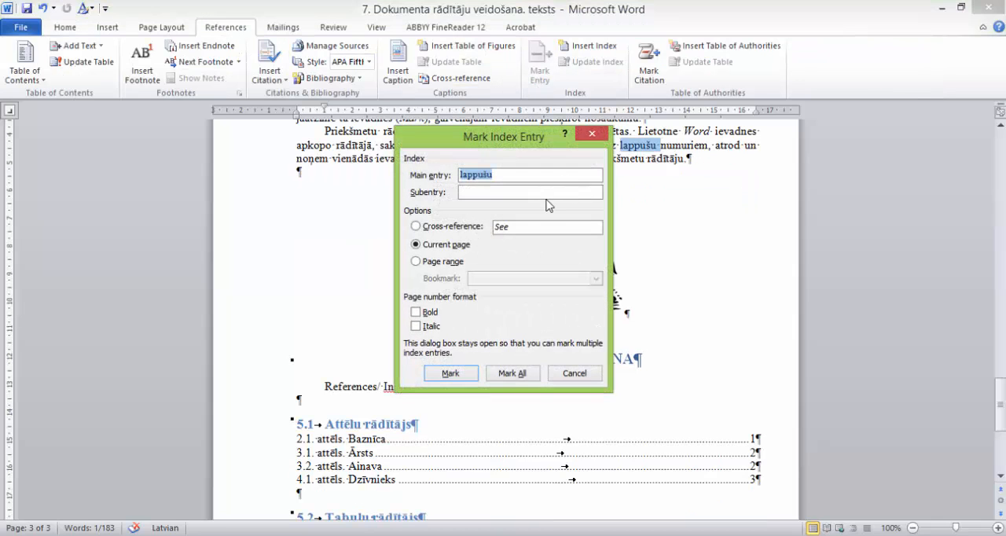
text(la)
click(440, 376)
click(575, 375)
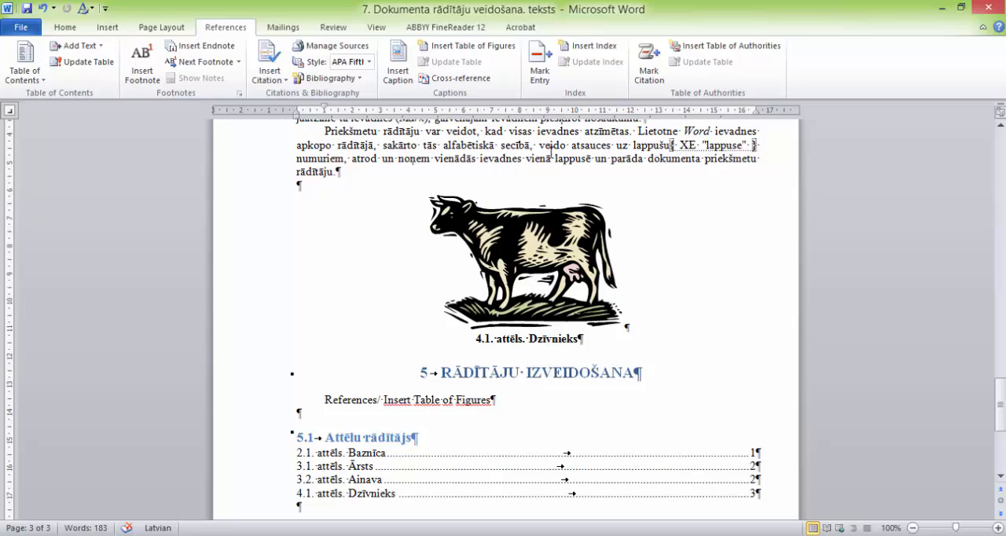
Step: Mark the word "atsauces" in the same paragraph as an index entry, keeping its text as the main entry
double_click(582, 146)
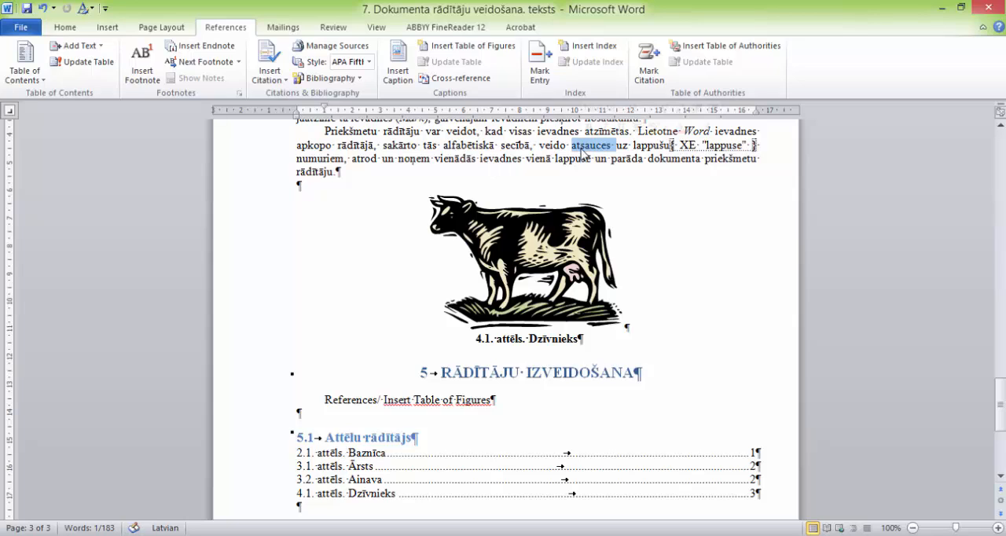
click(539, 67)
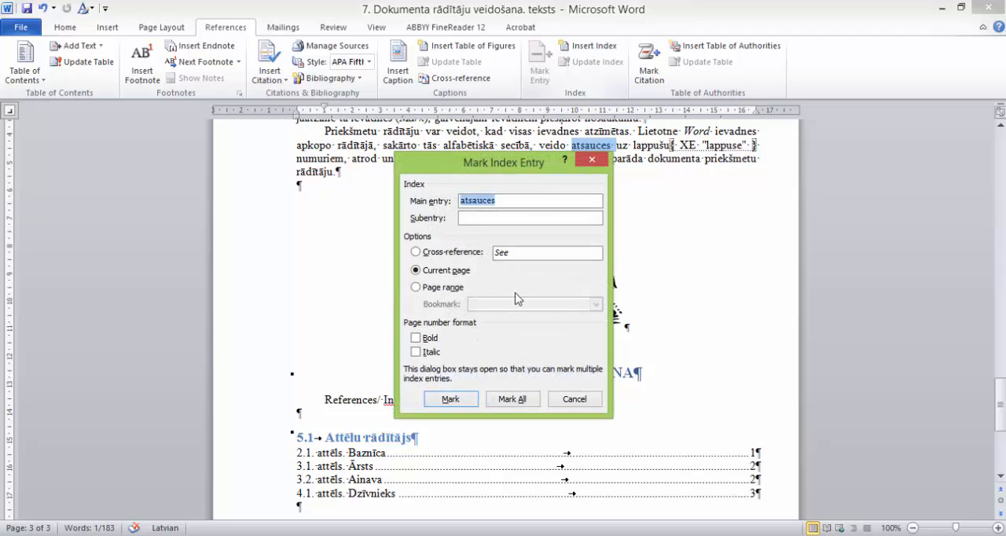
click(450, 399)
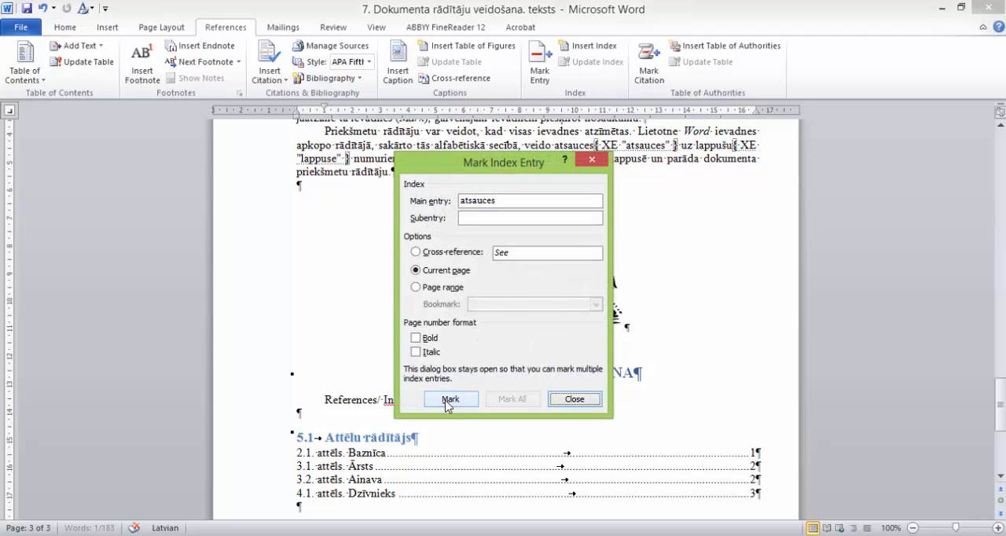
click(570, 401)
Step: Insert a one-column indented Latvian index under heading 5.3 "Priekšmetu rādītājs" with right-aligned page numbers and dotted leaders
scroll(663, 380, down, 6)
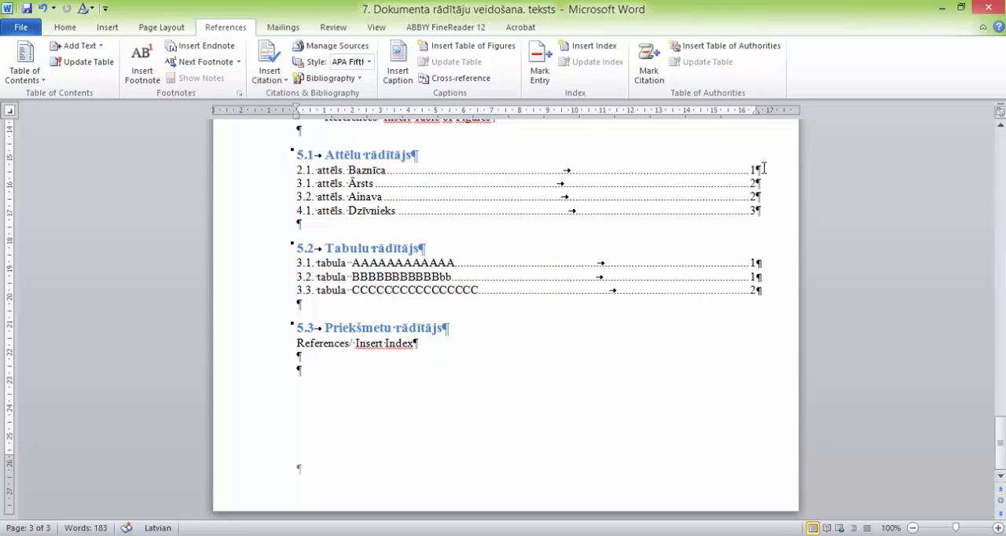
click(597, 46)
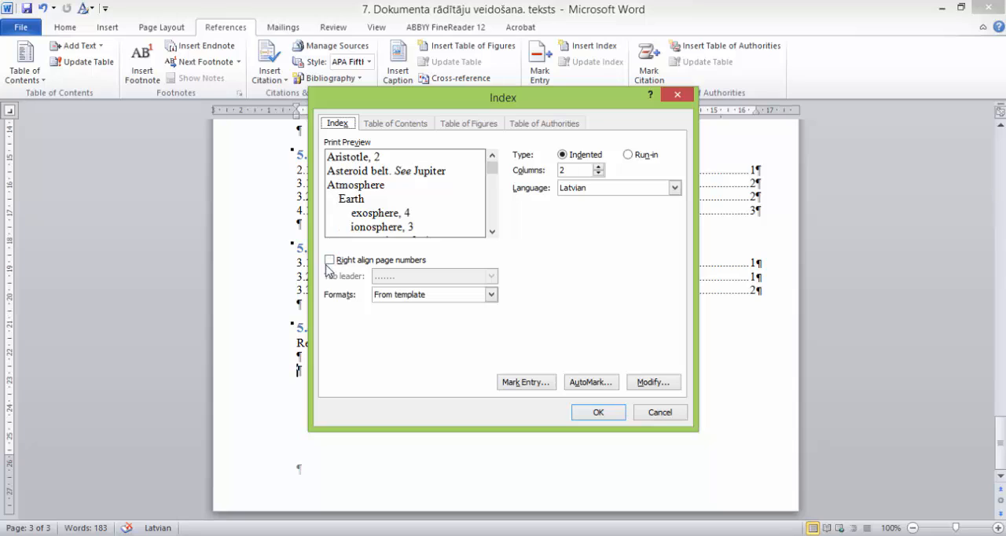
click(329, 261)
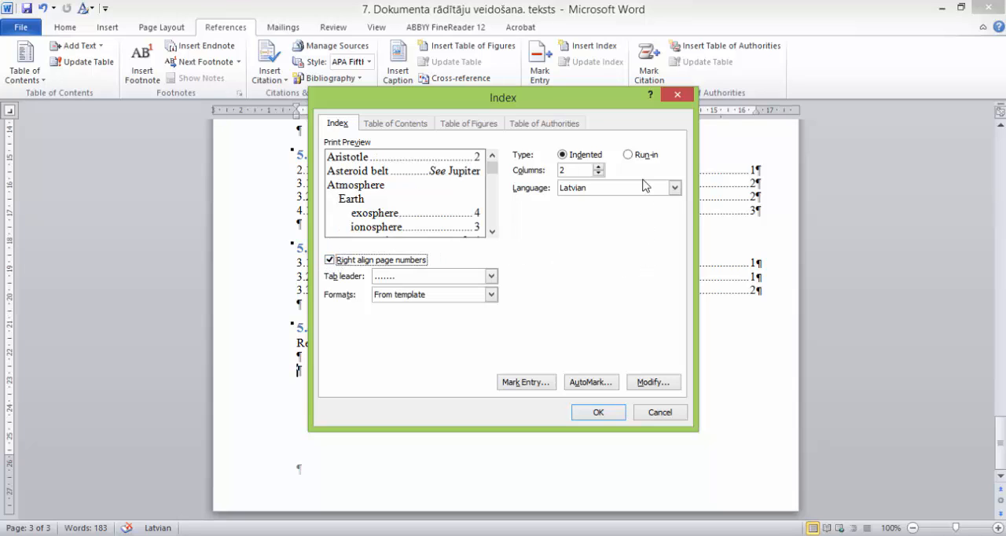
click(598, 174)
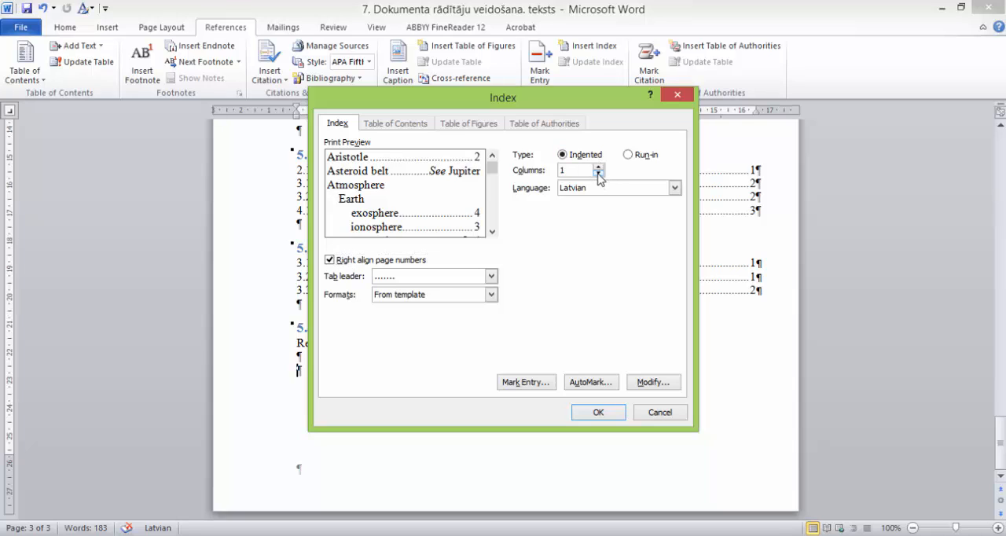
click(674, 188)
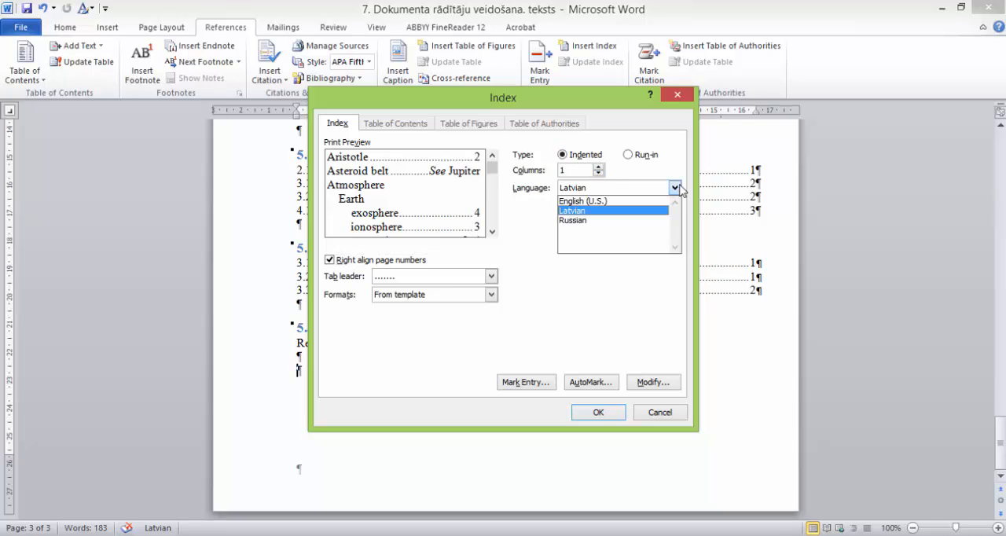
click(676, 189)
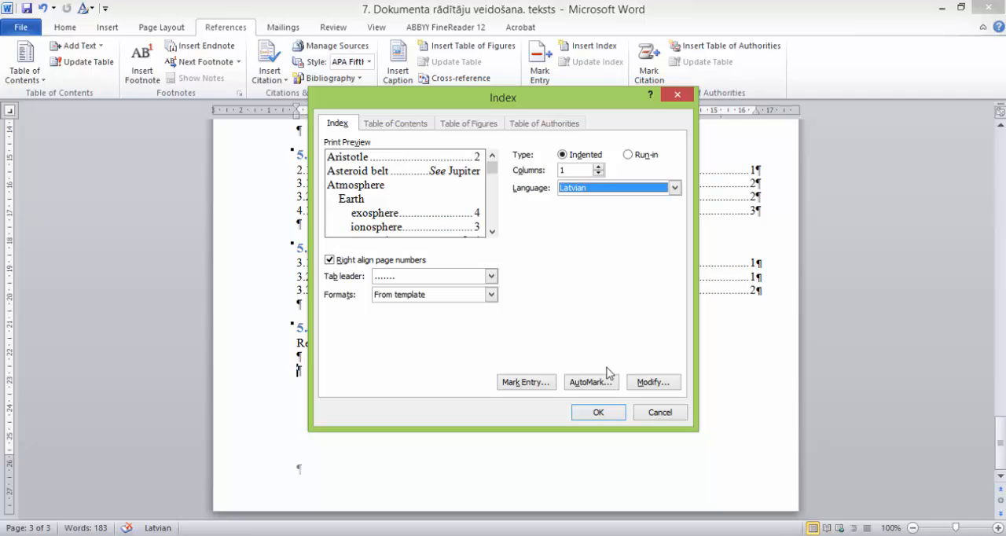
click(598, 414)
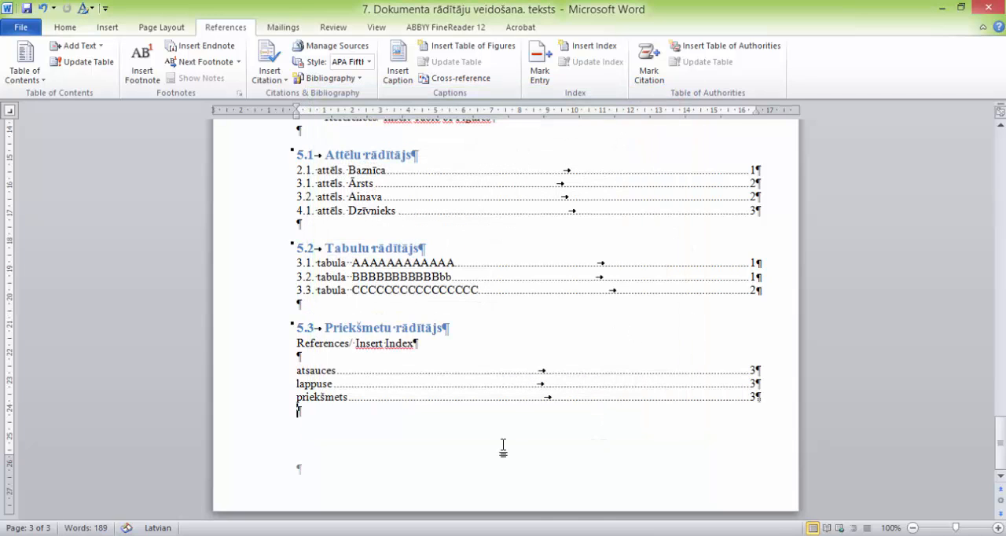
Step: Examine the inserted subject index, checking the "atsauces" entry and its page number
click(715, 388)
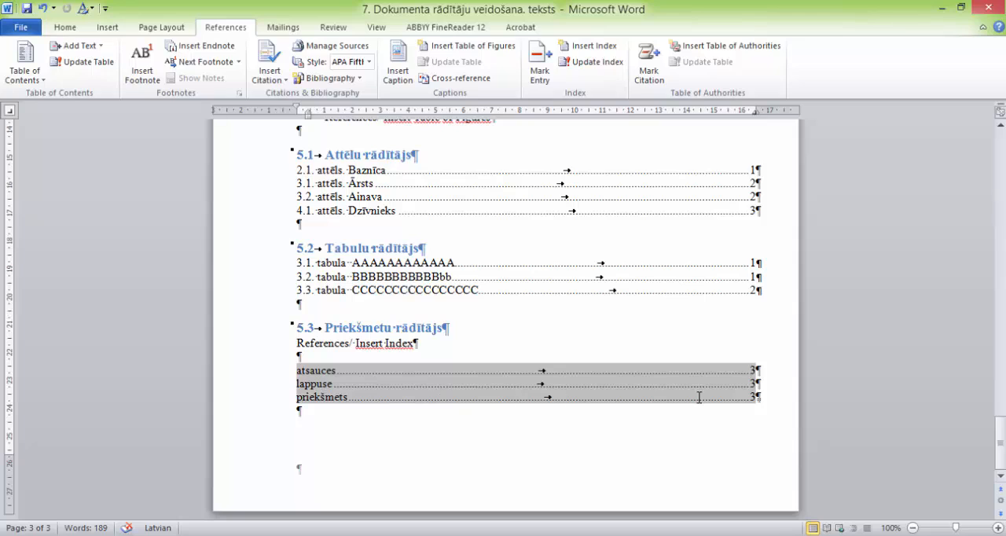
double_click(315, 370)
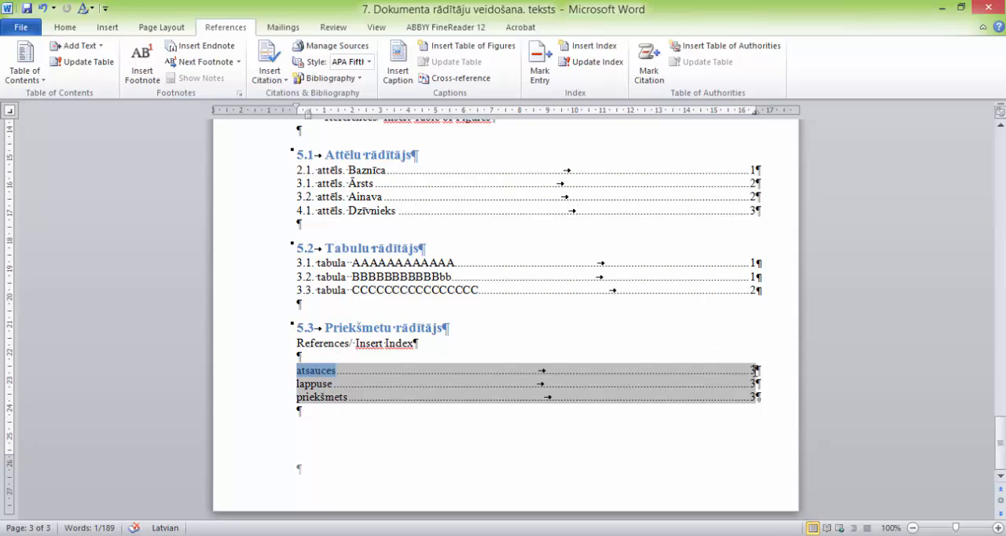
click(756, 371)
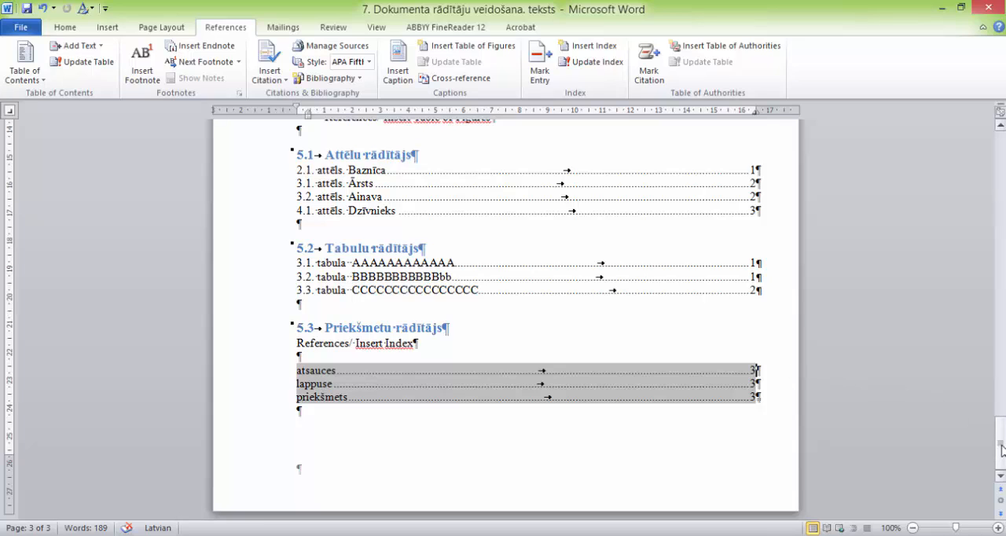
Step: Move the "3.3. tabula" caption and its table from chapter 3 to below the second paragraph of chapter 4
drag(1001, 449, 988, 309)
scroll(758, 342, up, 4)
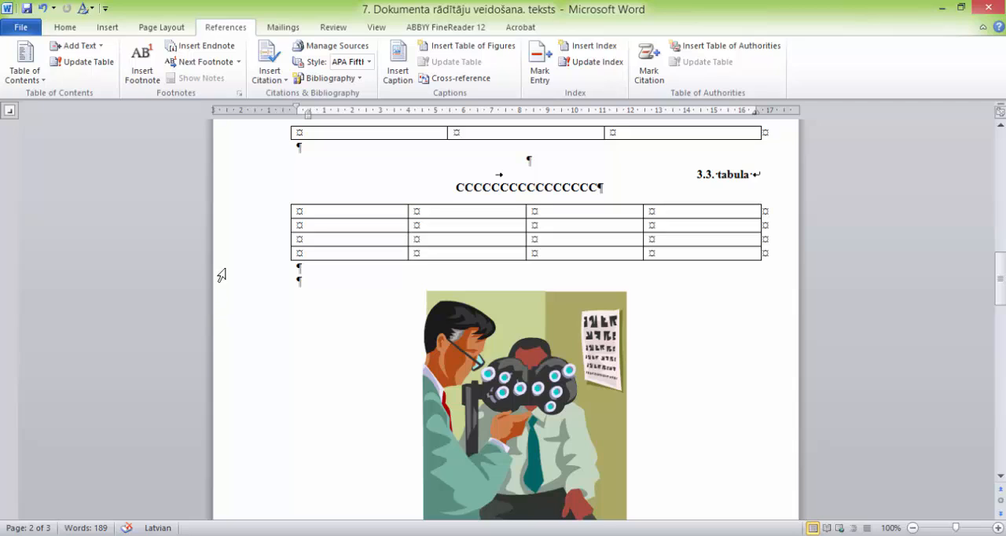
drag(227, 274, 241, 183)
key(ctrl+x)
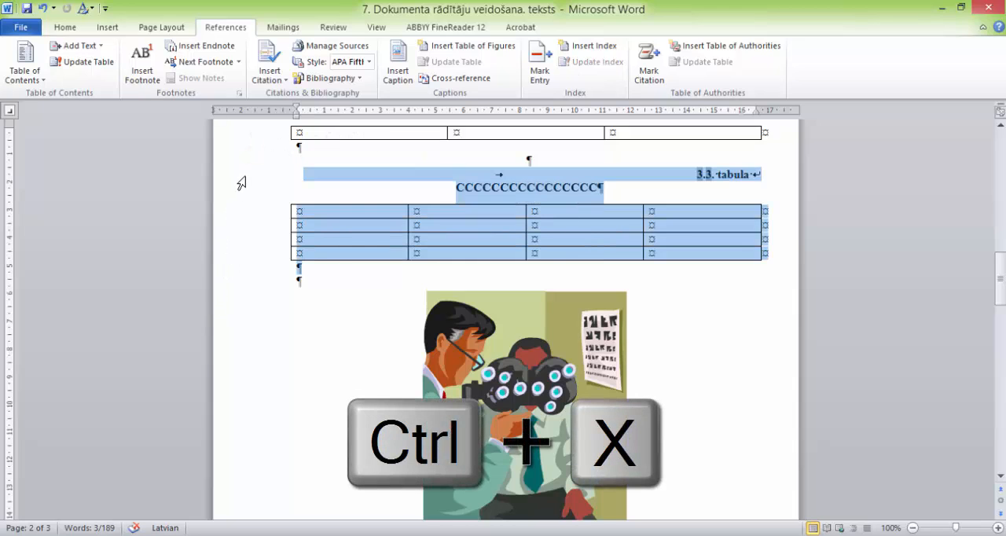
scroll(692, 384, down, 15)
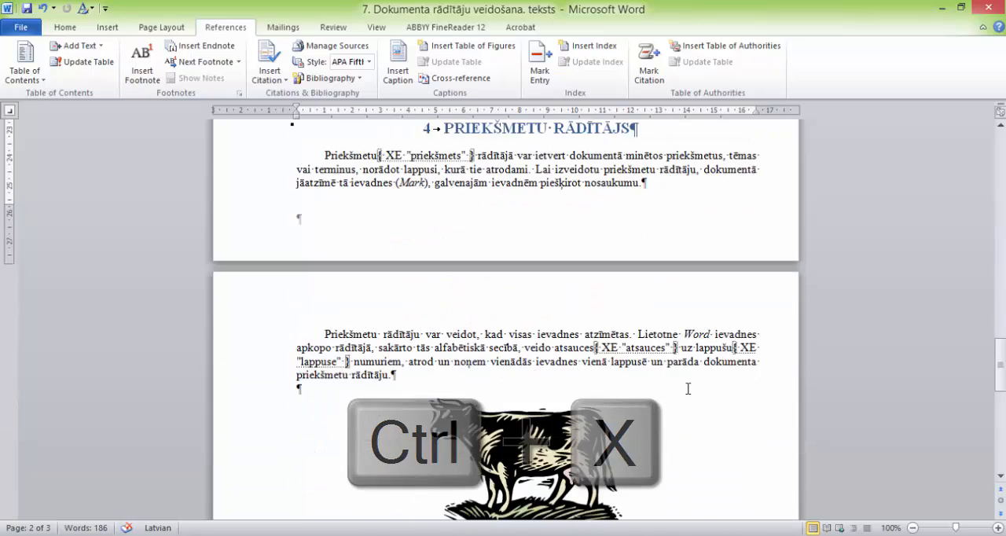
scroll(688, 388, down, 4)
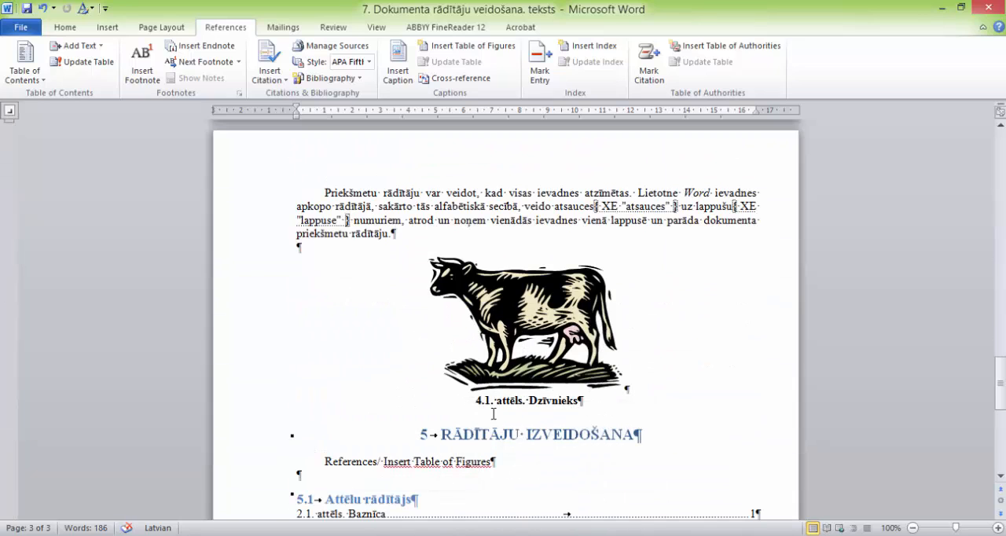
click(416, 235)
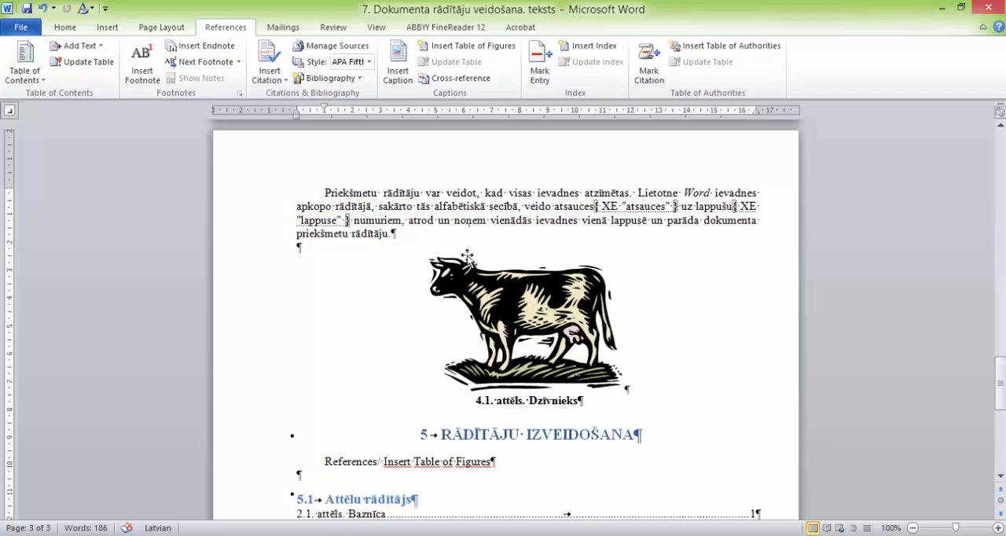
key(ctrl+v)
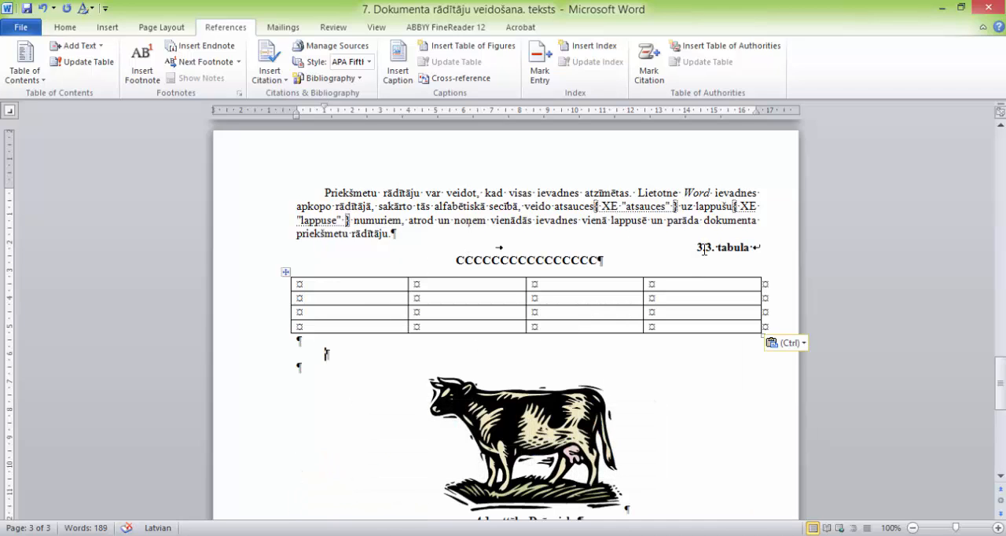
Step: Select the chapter digit in the moved table's caption and compare it with the chapter 4 heading
drag(705, 250, 690, 253)
scroll(624, 269, up, 8)
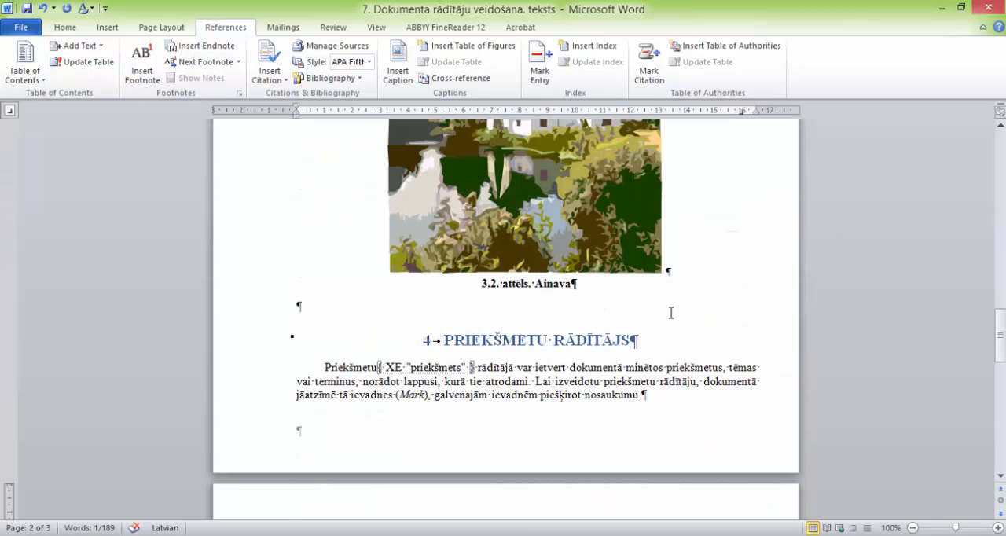
scroll(668, 308, down, 5)
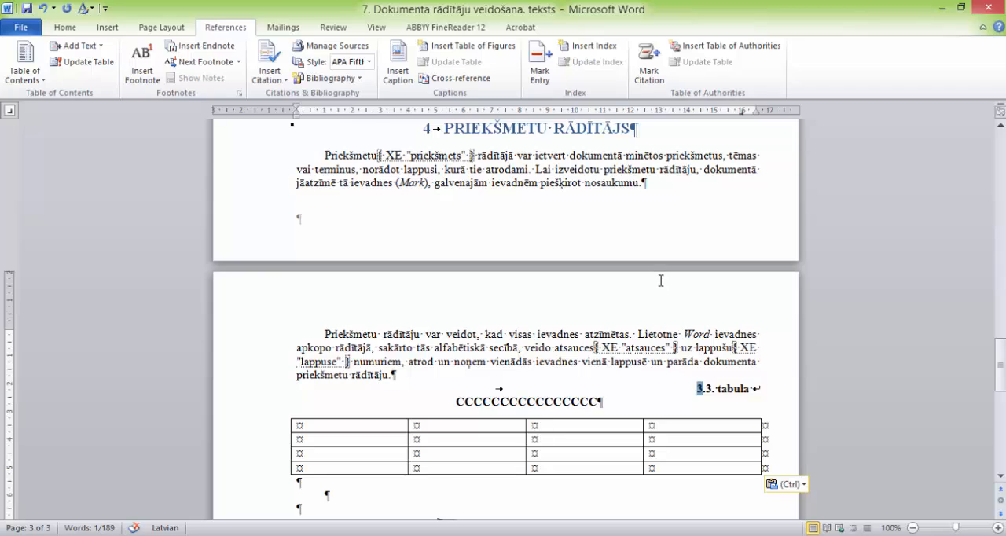
Step: Move the "Ainava" picture with its "3.2. attēls" caption from chapter 3 to below the "Baznīca" caption in chapter 2
scroll(624, 279, up, 4)
drag(259, 249, 258, 191)
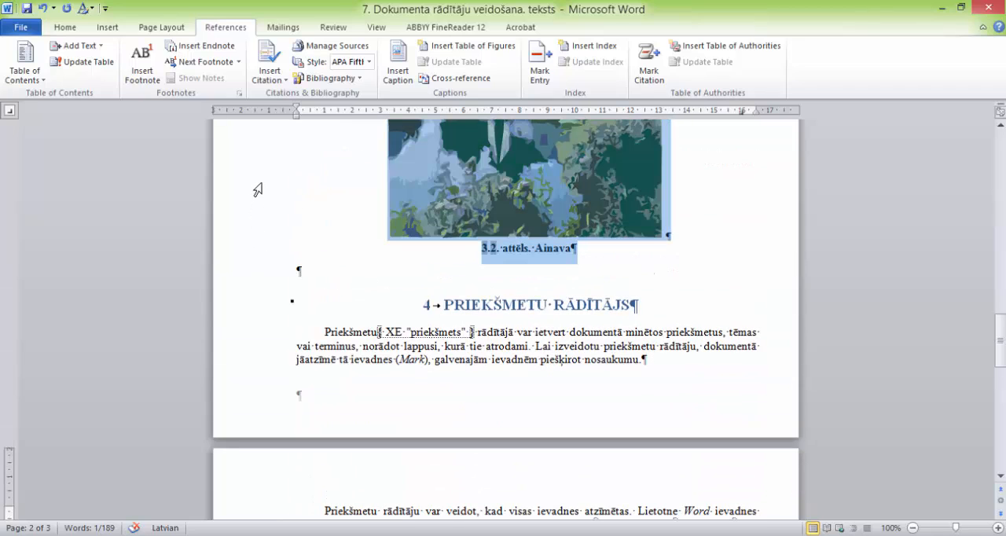
key(Delete)
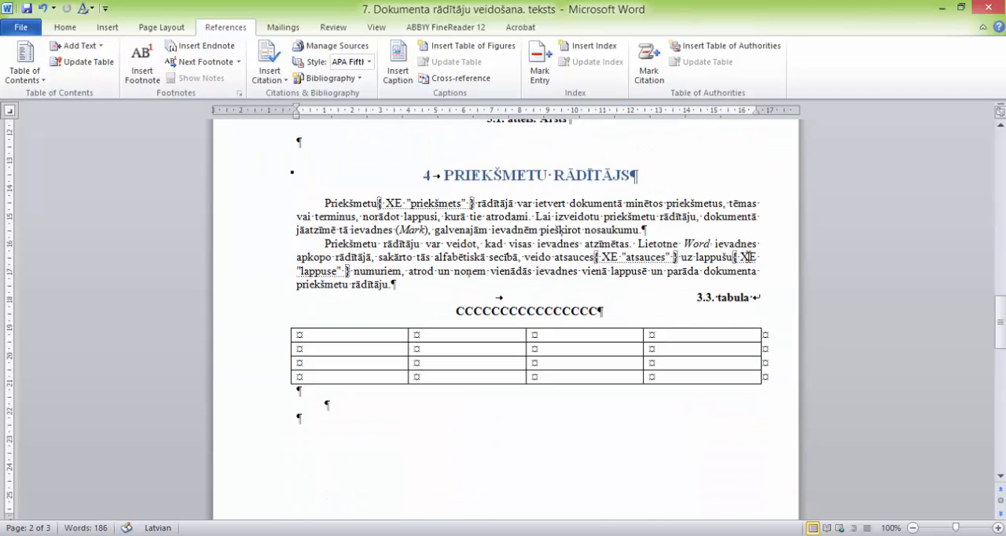
scroll(695, 242, up, 12)
scroll(696, 242, up, 8)
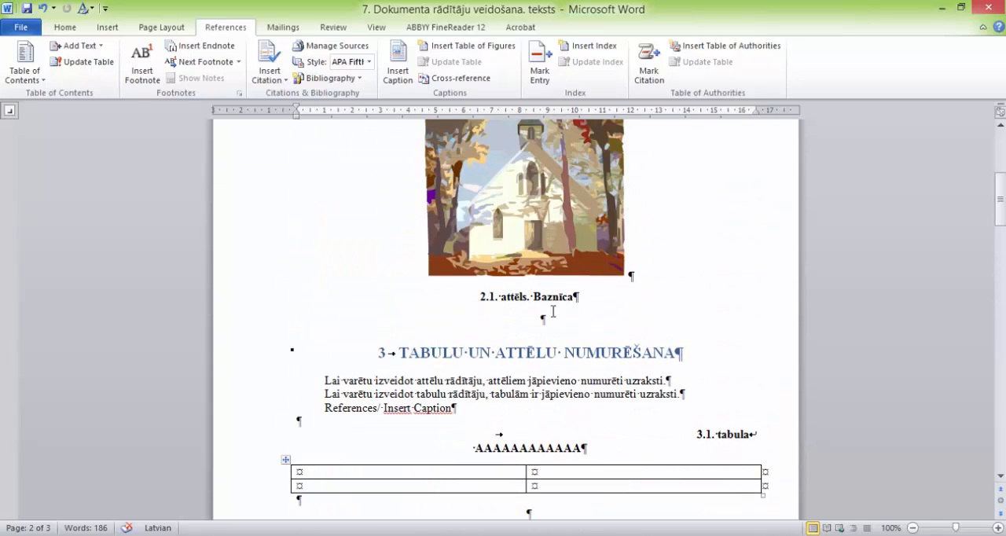
click(562, 322)
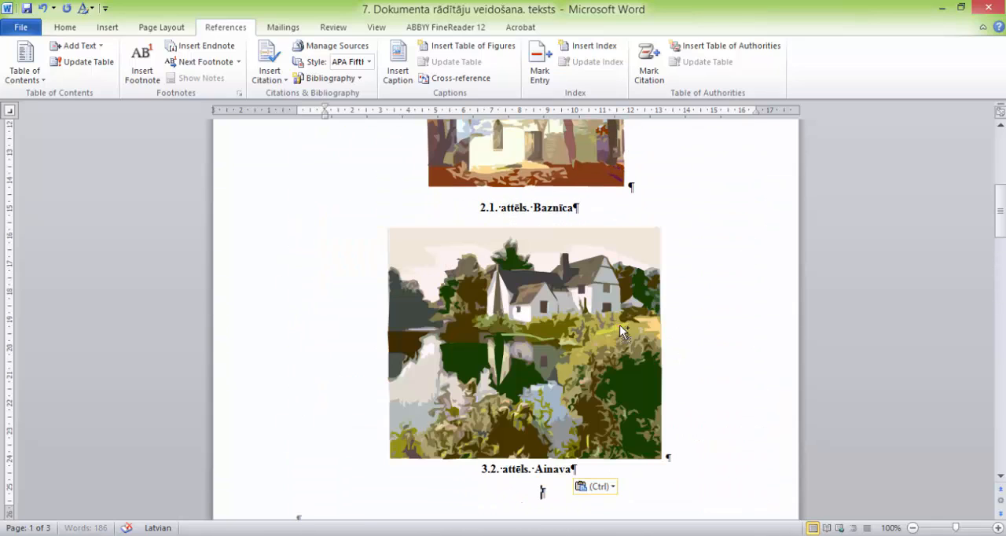
key(ctrl+v)
scroll(723, 300, down, 3)
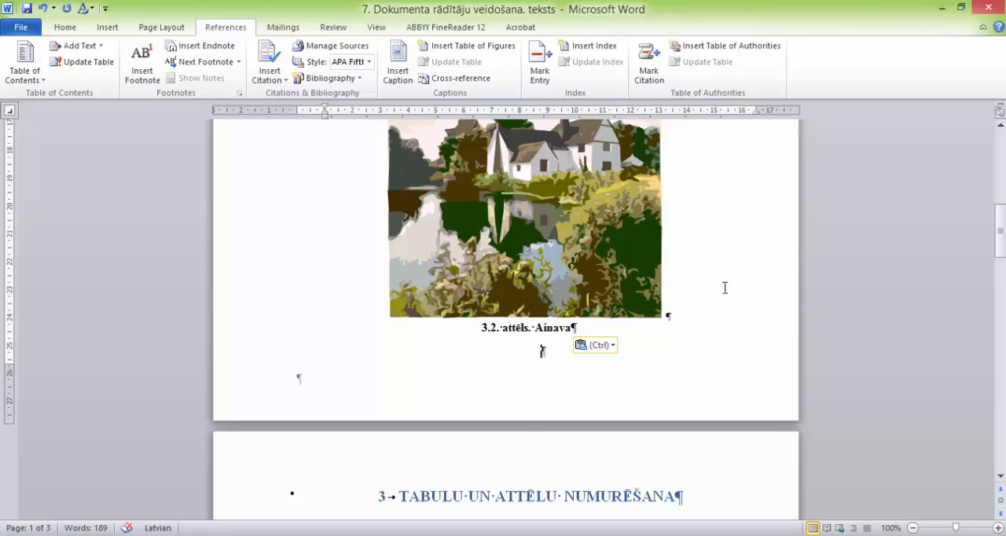
Step: Update all fields in the whole document, choosing to update the entire table for both the figure and table indexes
key(ctrl+a)
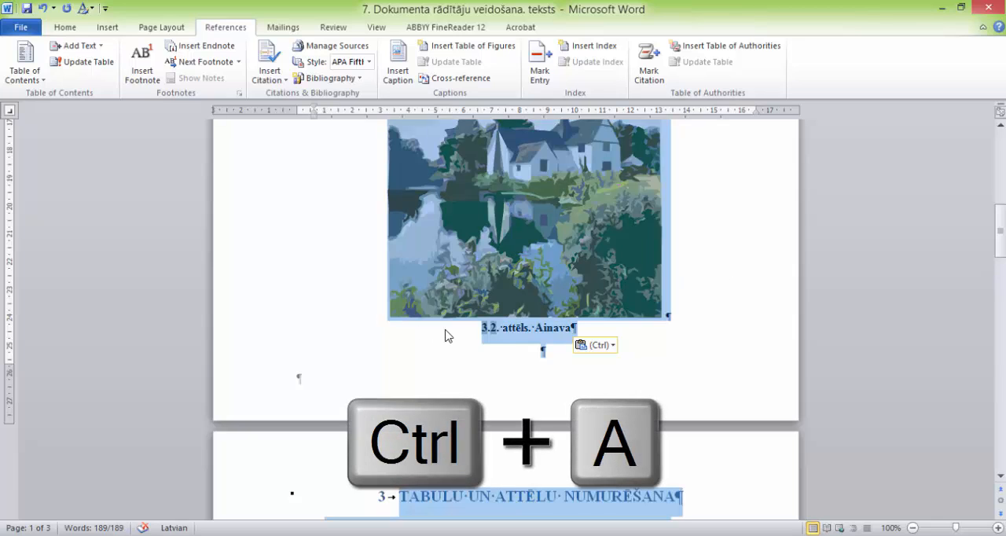
right_click(495, 333)
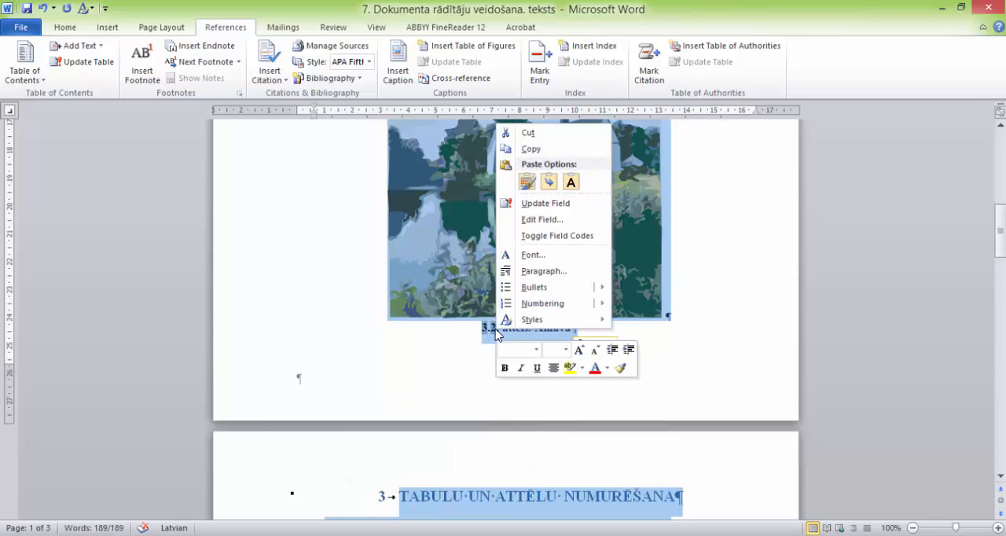
click(532, 202)
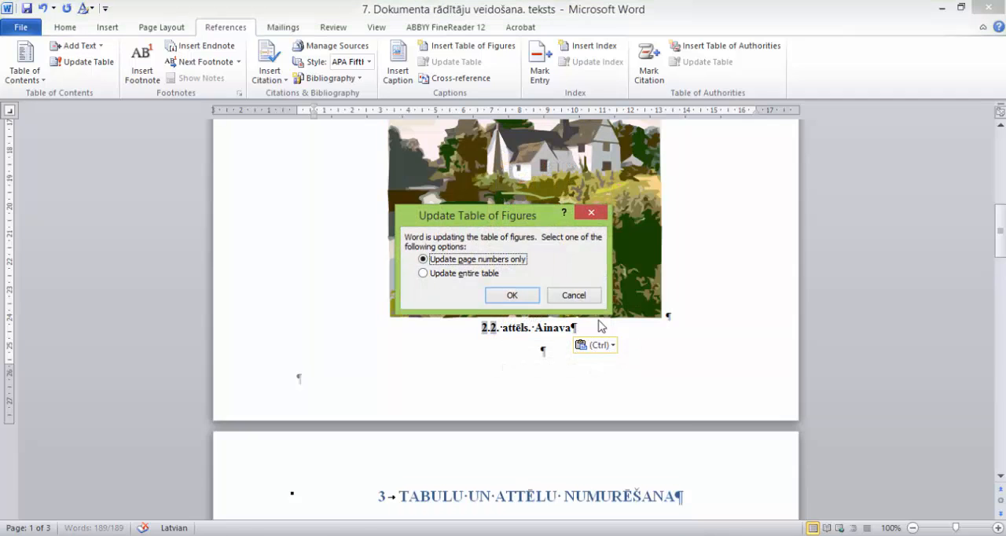
click(424, 272)
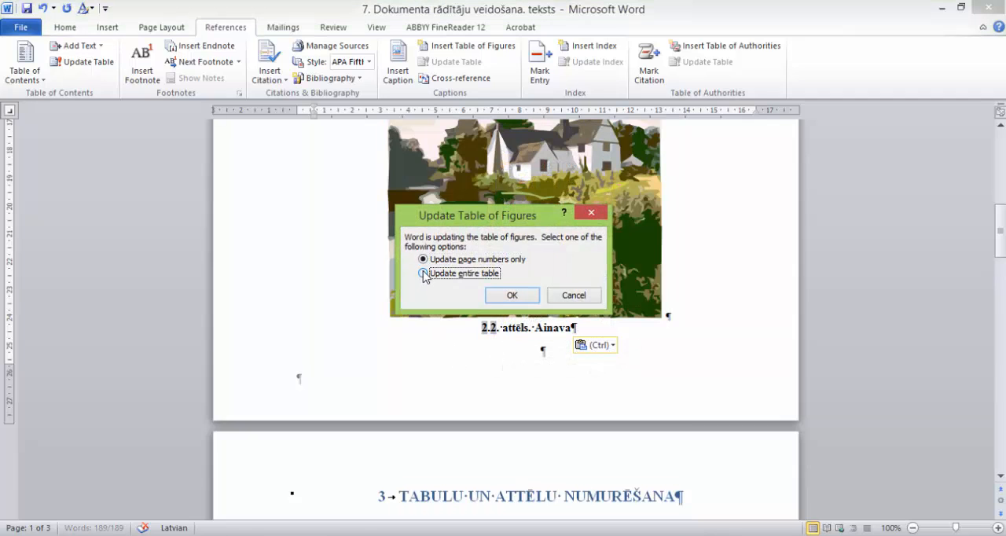
click(512, 297)
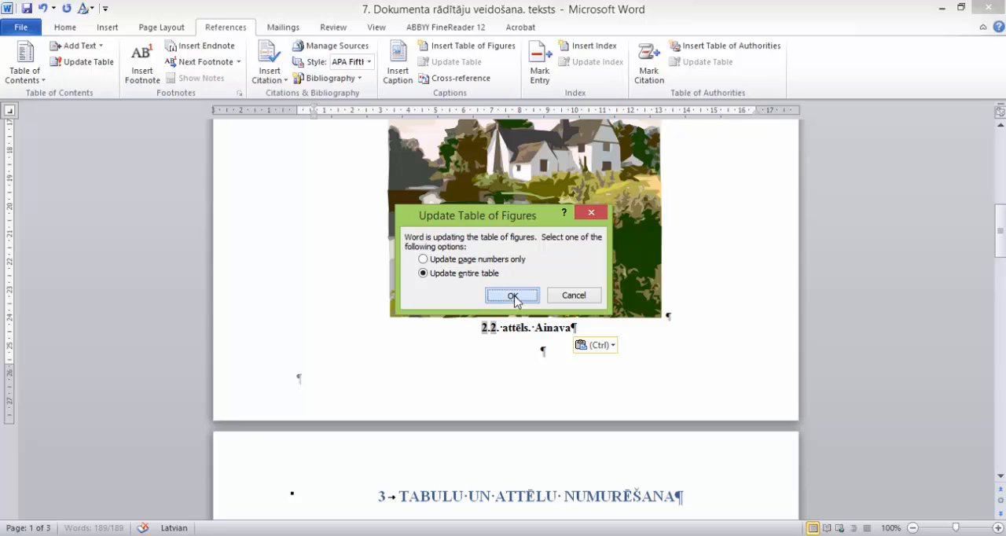
click(423, 274)
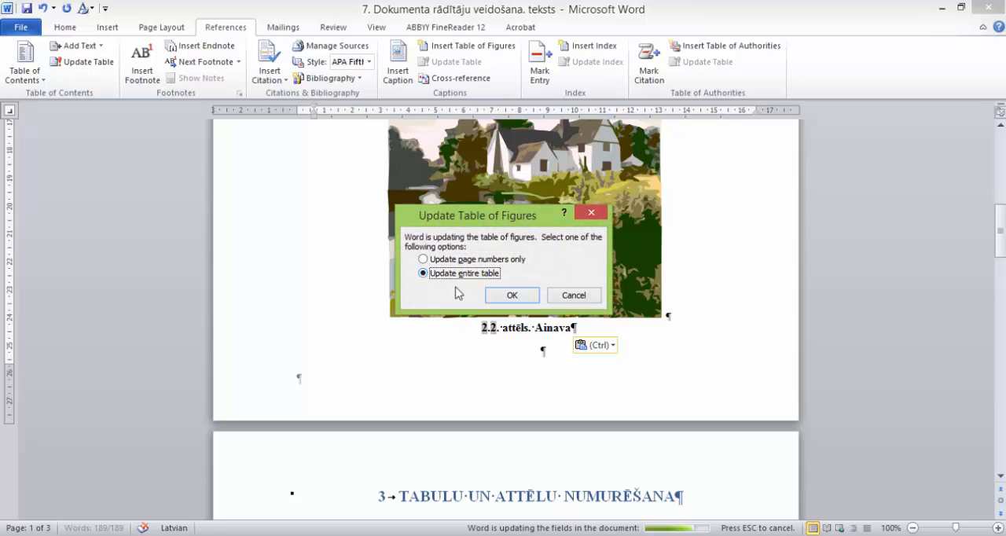
click(514, 296)
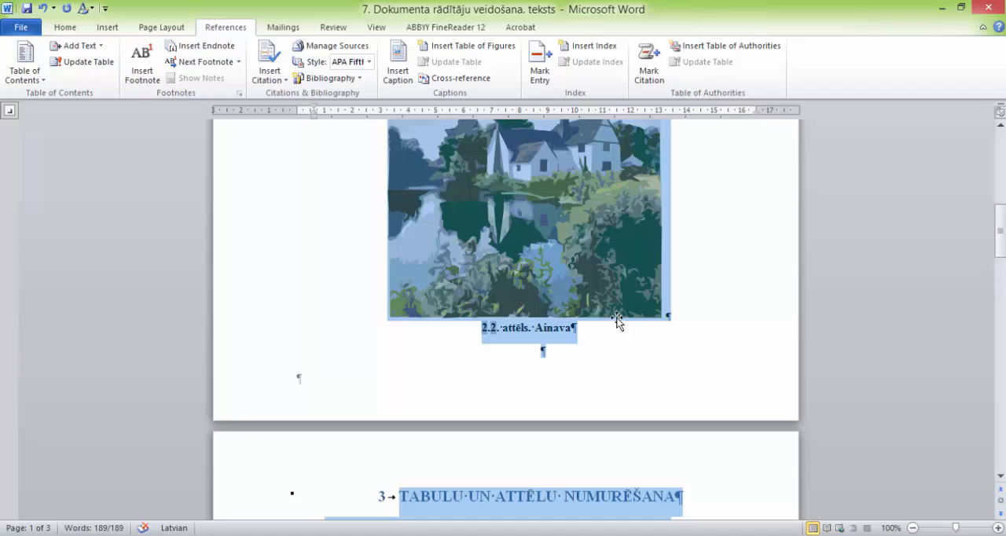
scroll(675, 319, up, 5)
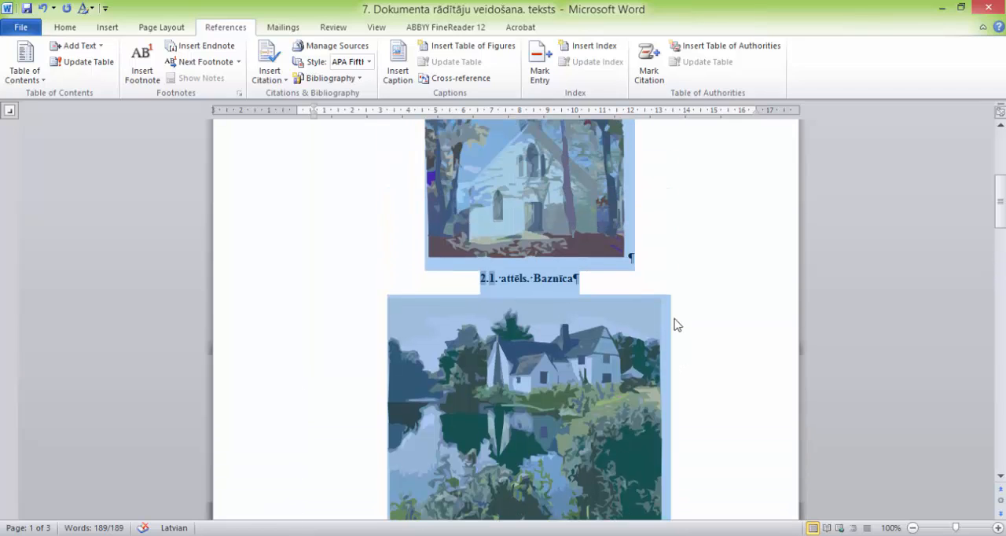
click(685, 277)
Step: Move the "Ainava" picture and its caption above the "Baznīca" picture, directly below the "Ctrl + Alt + Home" line
scroll(649, 268, down, 2)
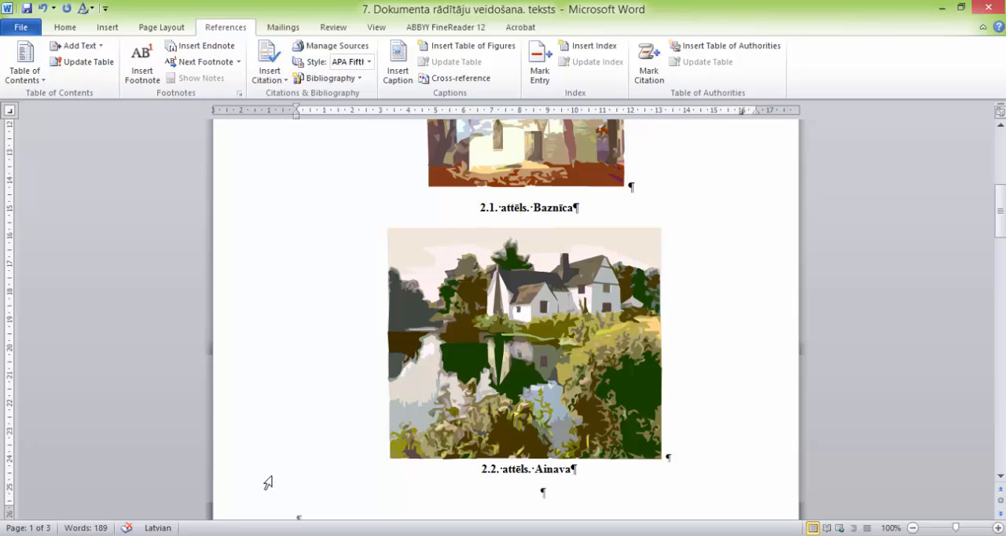
drag(267, 483, 288, 330)
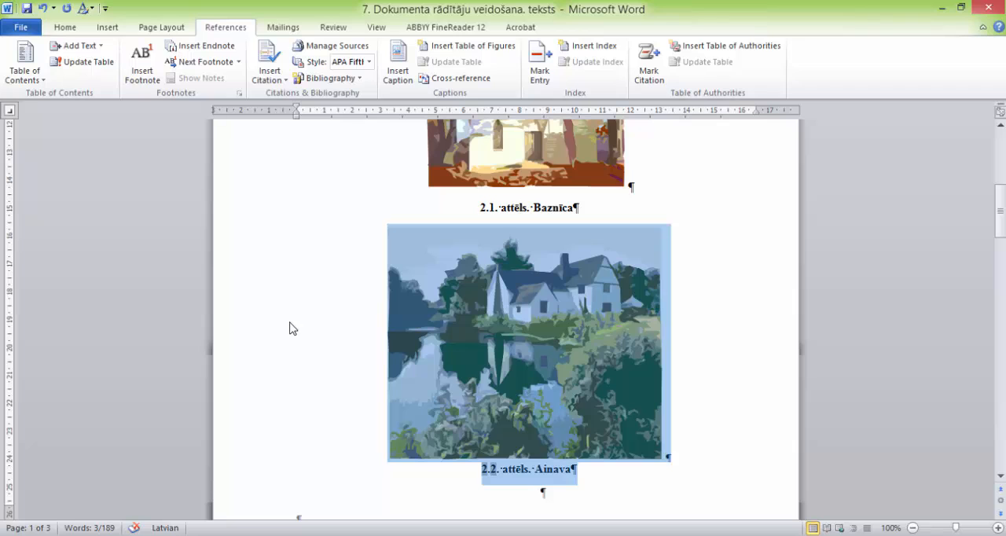
key(Delete)
scroll(326, 321, up, 10)
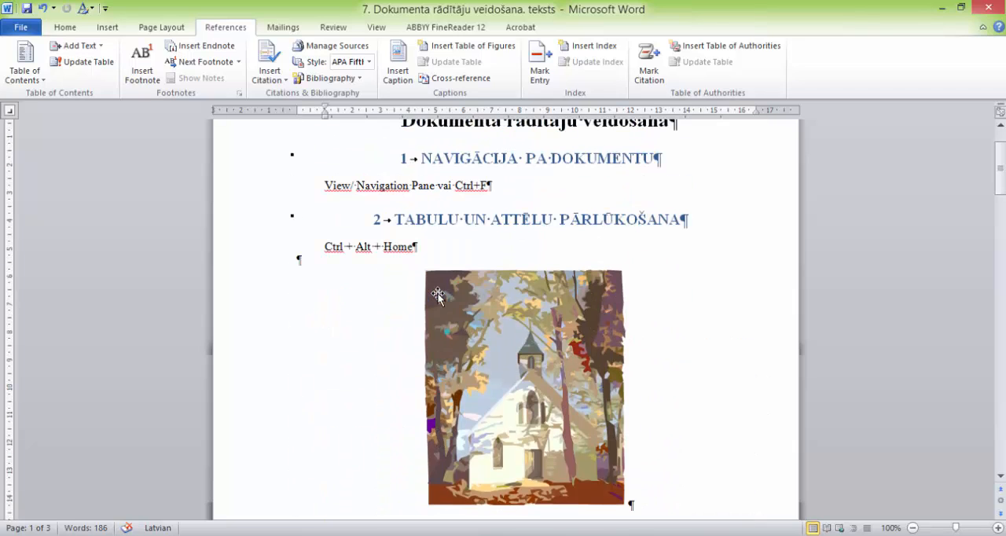
click(349, 263)
key(ctrl+v)
scroll(610, 313, down, 8)
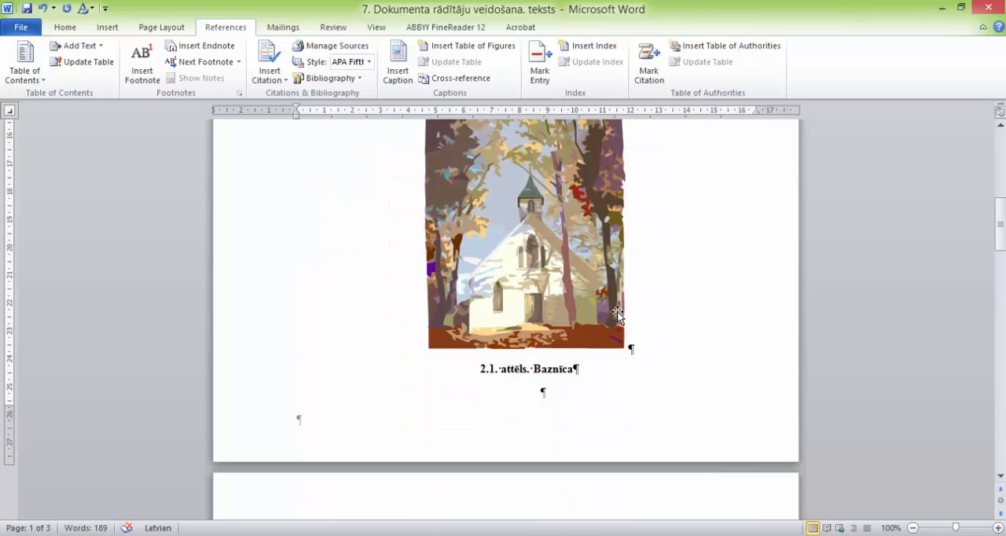
Step: Refresh the caption numbers of the swapped pictures by opening the print preview, and return to the document
scroll(488, 263, up, 4)
scroll(521, 288, down, 4)
scroll(494, 363, up, 10)
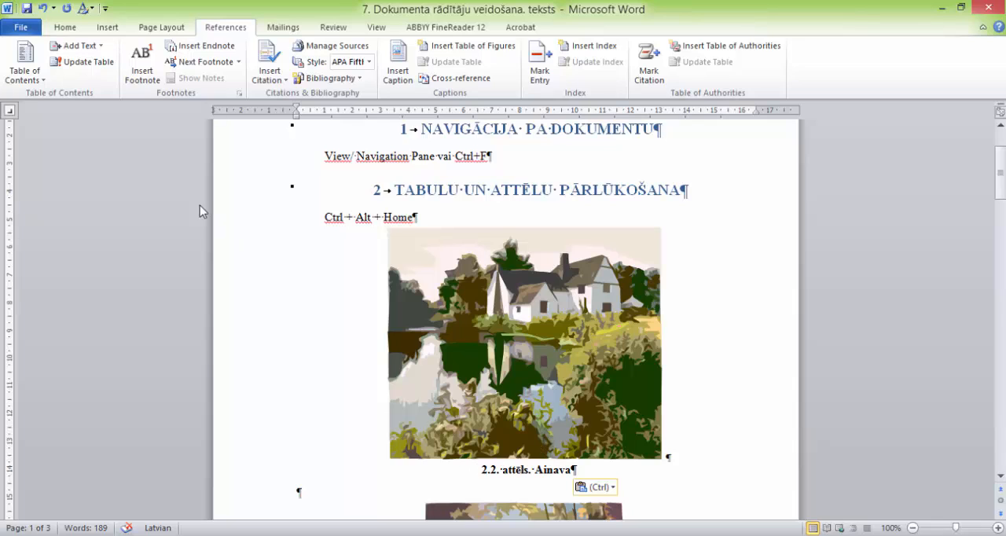
click(24, 28)
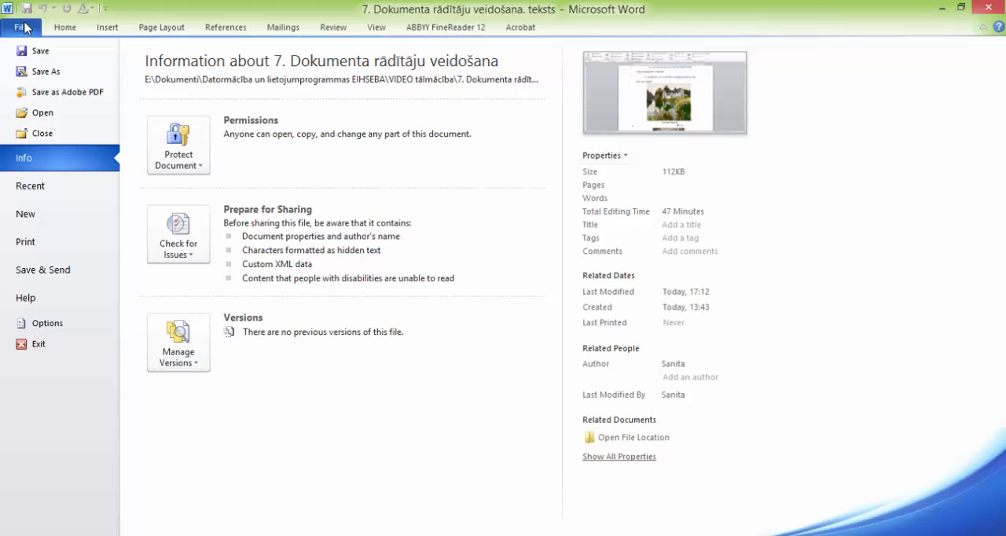
click(34, 245)
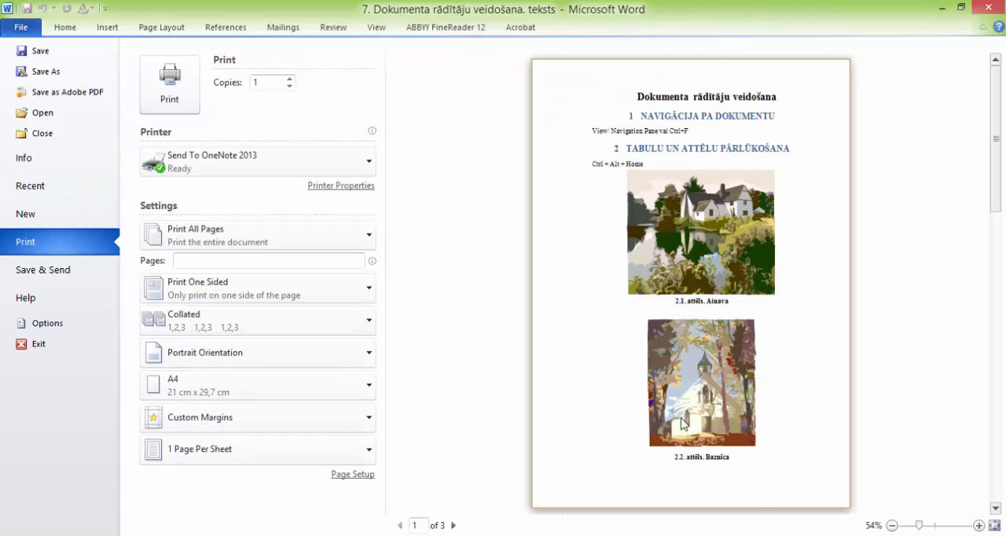
click(64, 29)
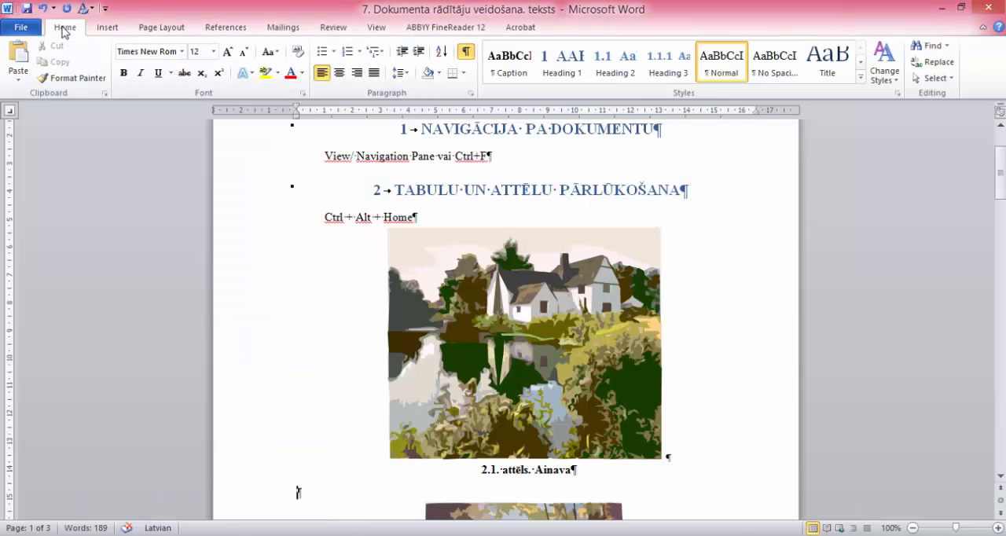
Step: Compare the picture and table captions throughout the document with the entries in the chapter 5 indexes
scroll(725, 258, down, 12)
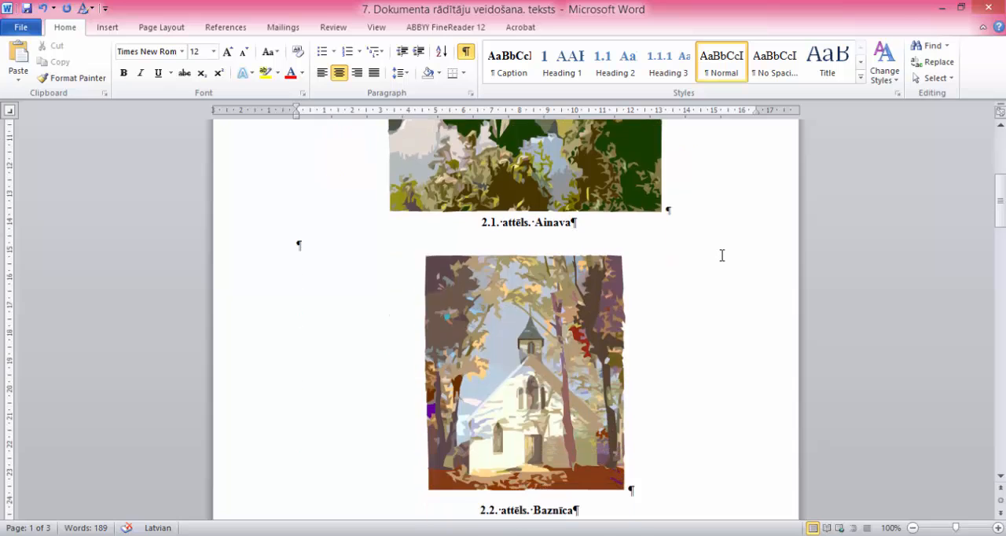
scroll(722, 257, down, 20)
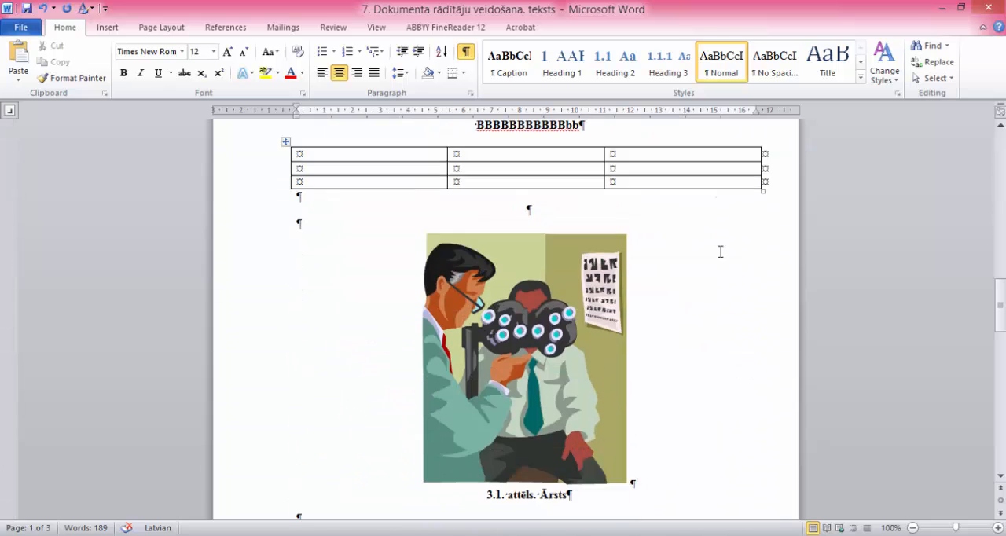
scroll(721, 252, down, 10)
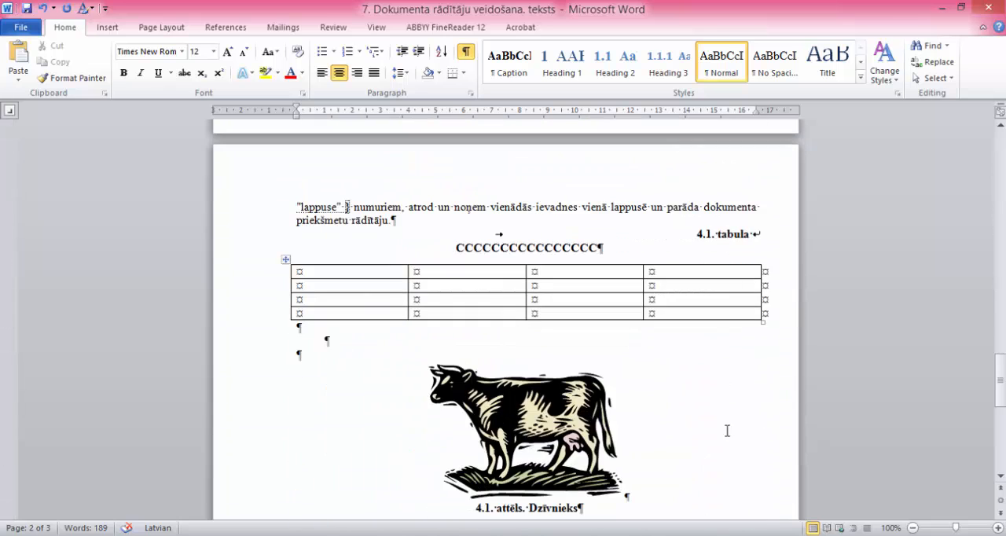
scroll(730, 370, down, 3)
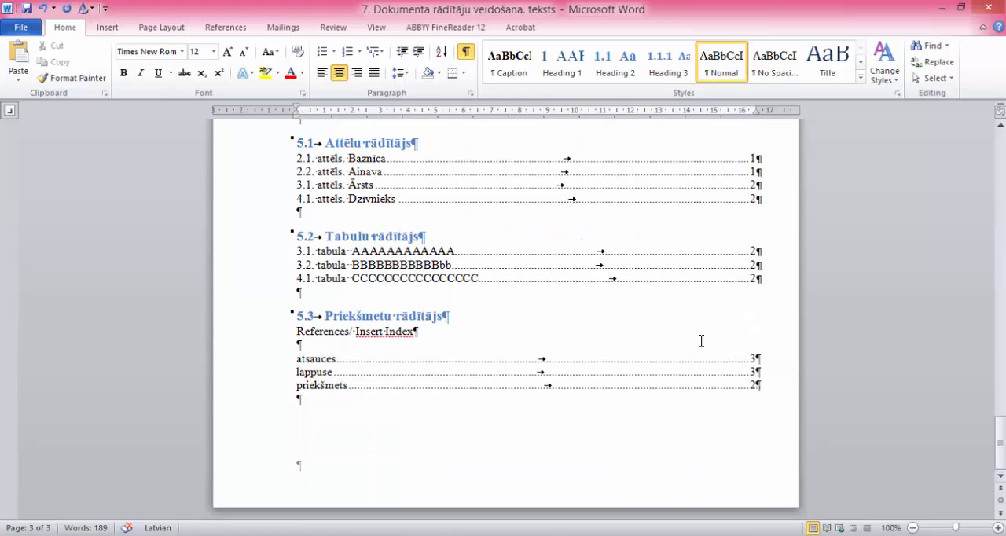